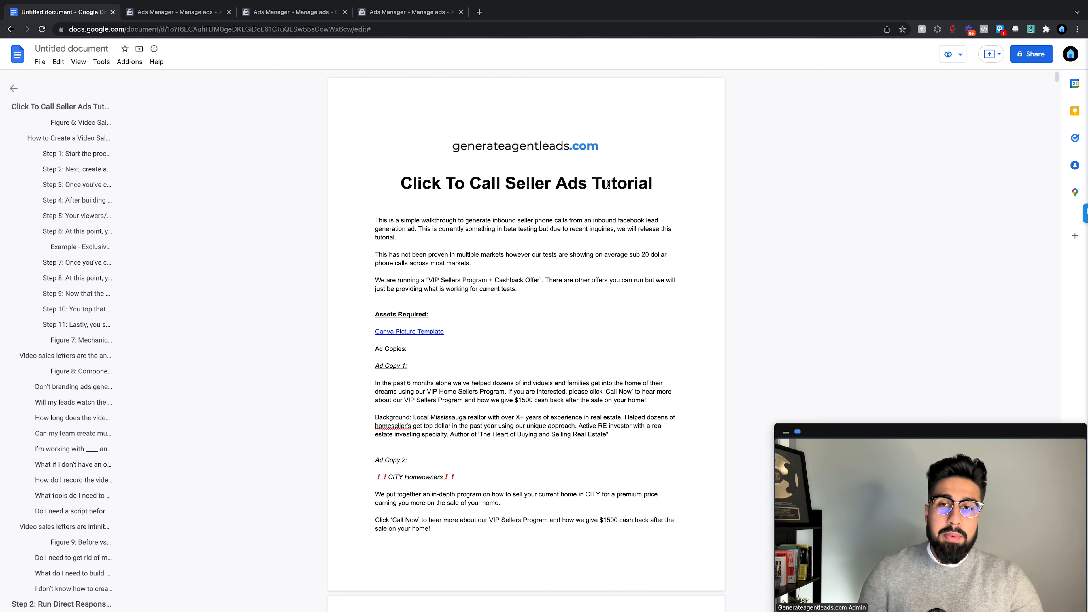
Step: Dismiss the detailed-targeting notice in Ads Manager, then view the other account's campaigns
{"action": "scroll", "coordinate": [521, 191], "scroll_direction": "down", "scroll_amount": 3}
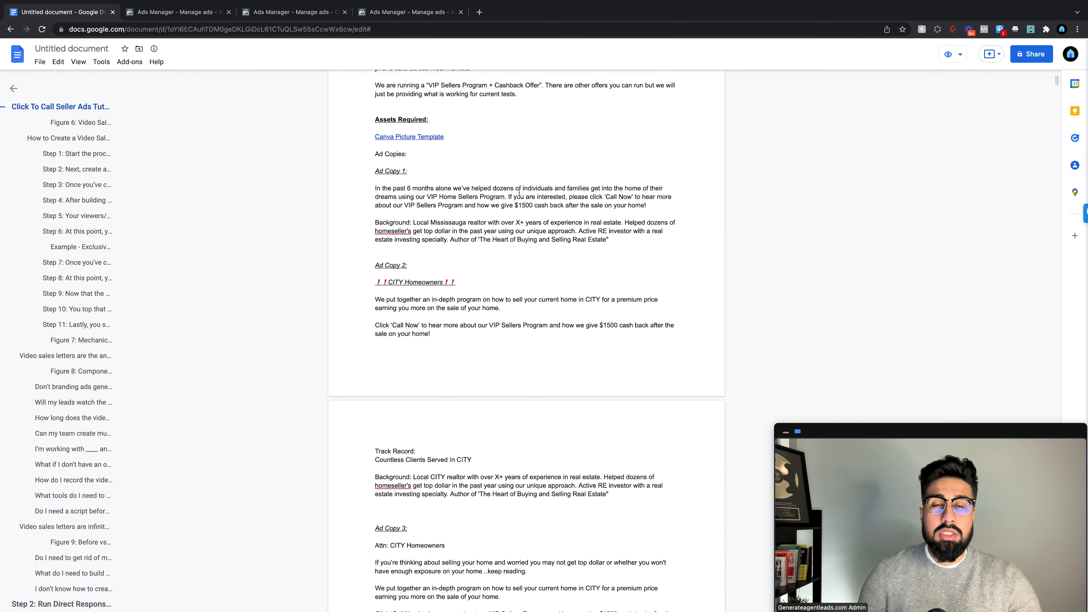
{"action": "scroll", "coordinate": [518, 188], "scroll_direction": "up", "scroll_amount": 4}
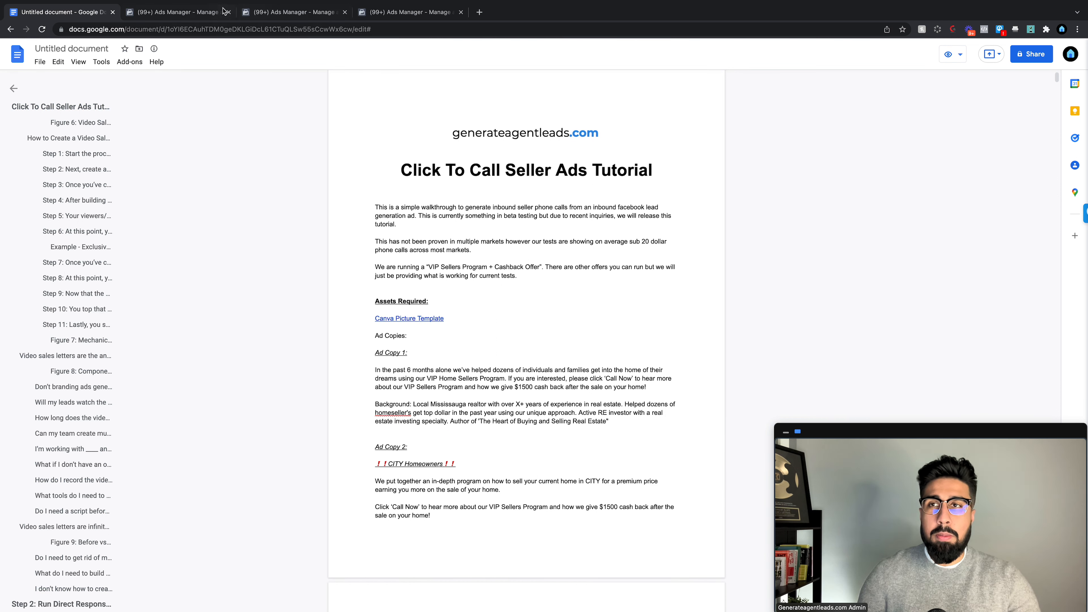
{"action": "left_click", "coordinate": [215, 19]}
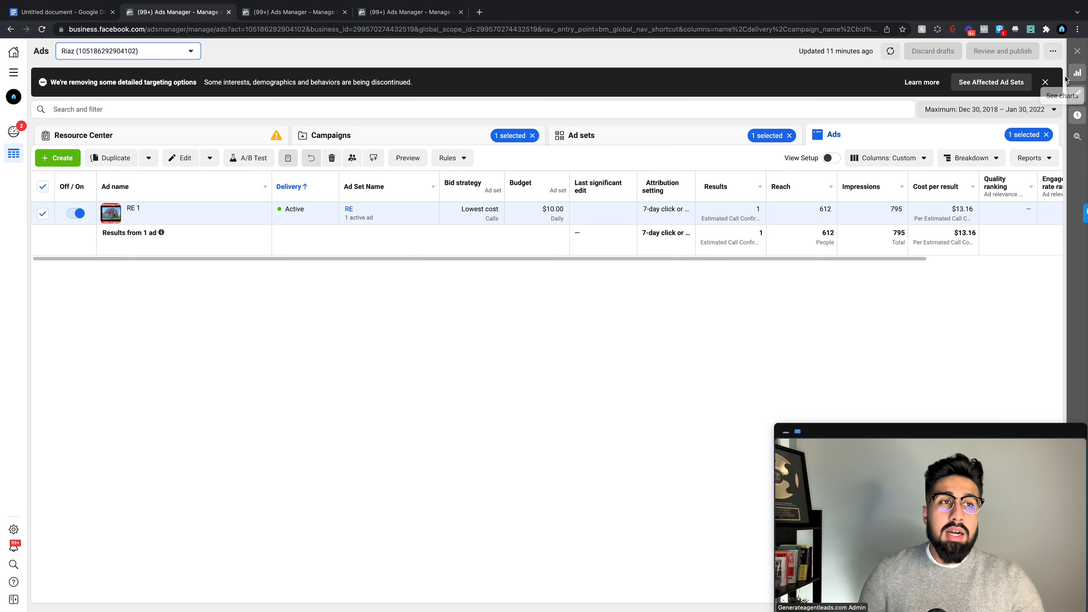
{"action": "left_click", "coordinate": [1045, 82]}
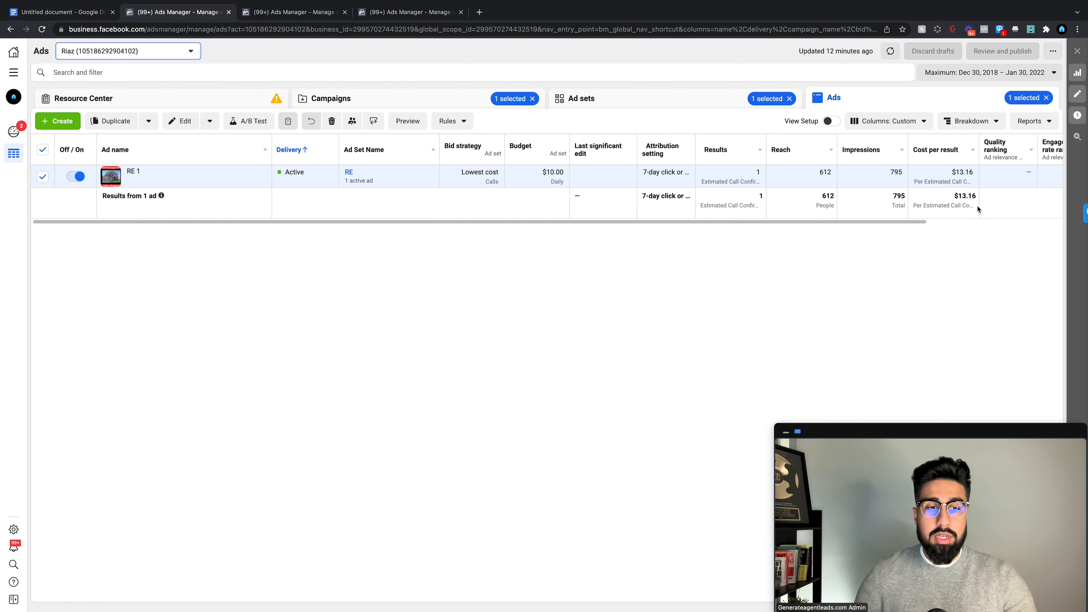
{"action": "left_click", "coordinate": [307, 16]}
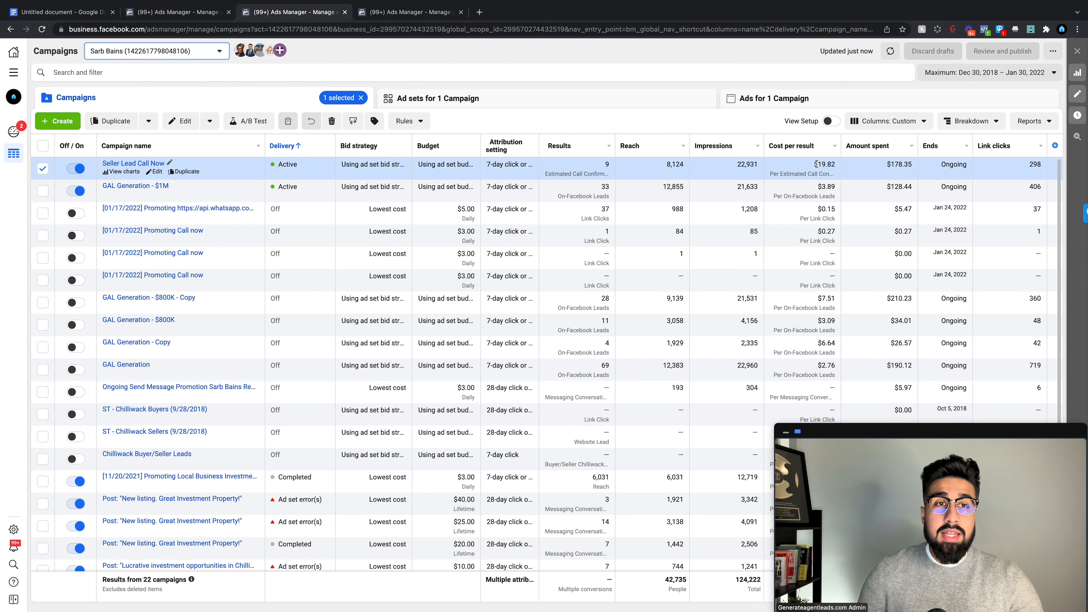
{"action": "double_click", "coordinate": [607, 166]}
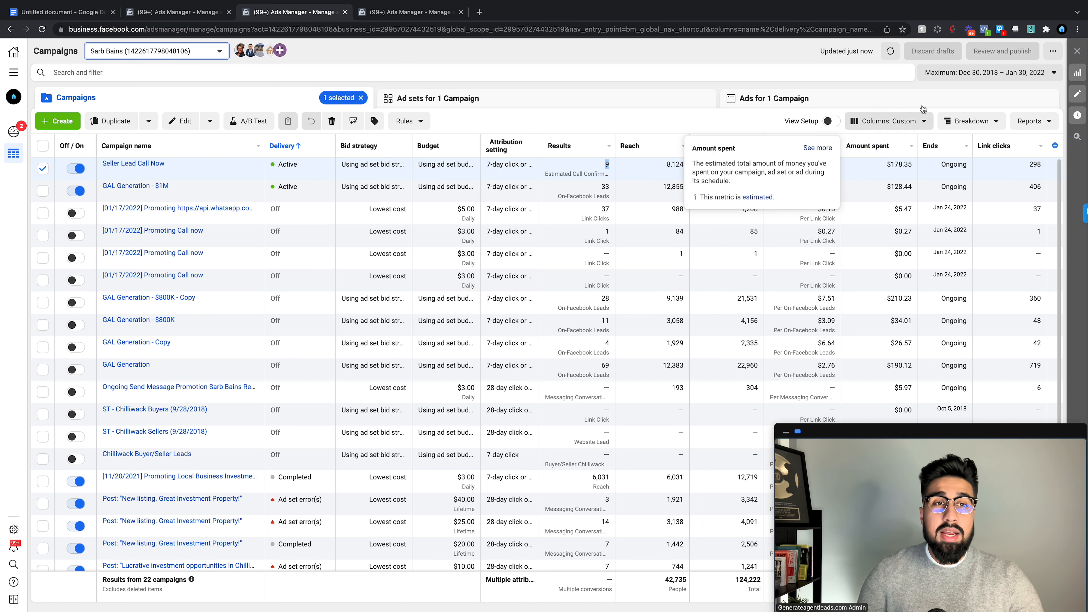
{"action": "left_click", "coordinate": [1028, 73]}
{"action": "left_click", "coordinate": [1041, 156]}
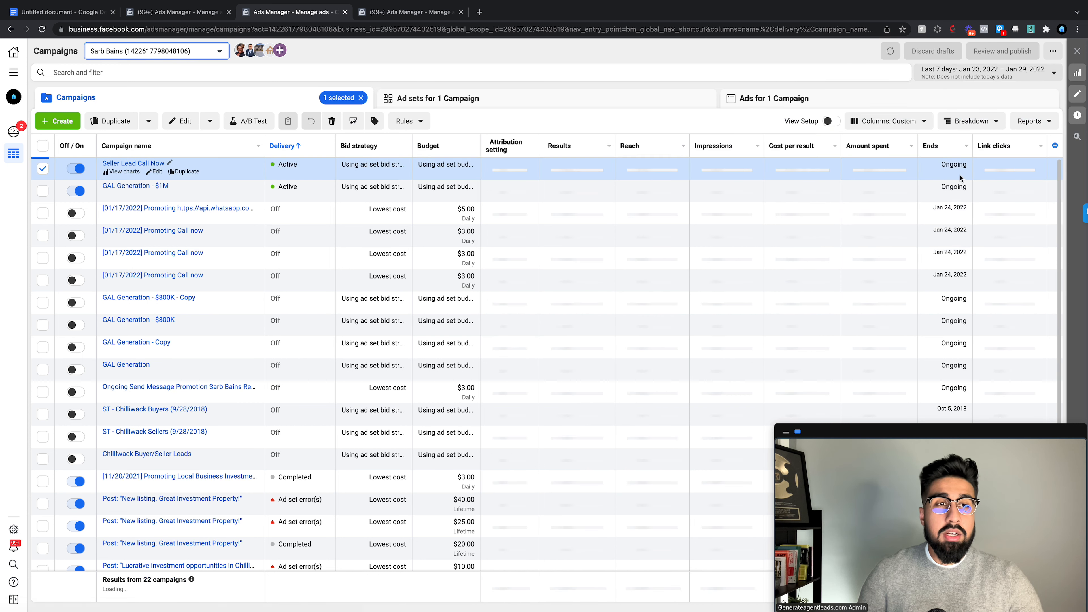
{"action": "double_click", "coordinate": [607, 164]}
{"action": "left_click_drag", "start_coordinate": [819, 167], "coordinate": [830, 164]}
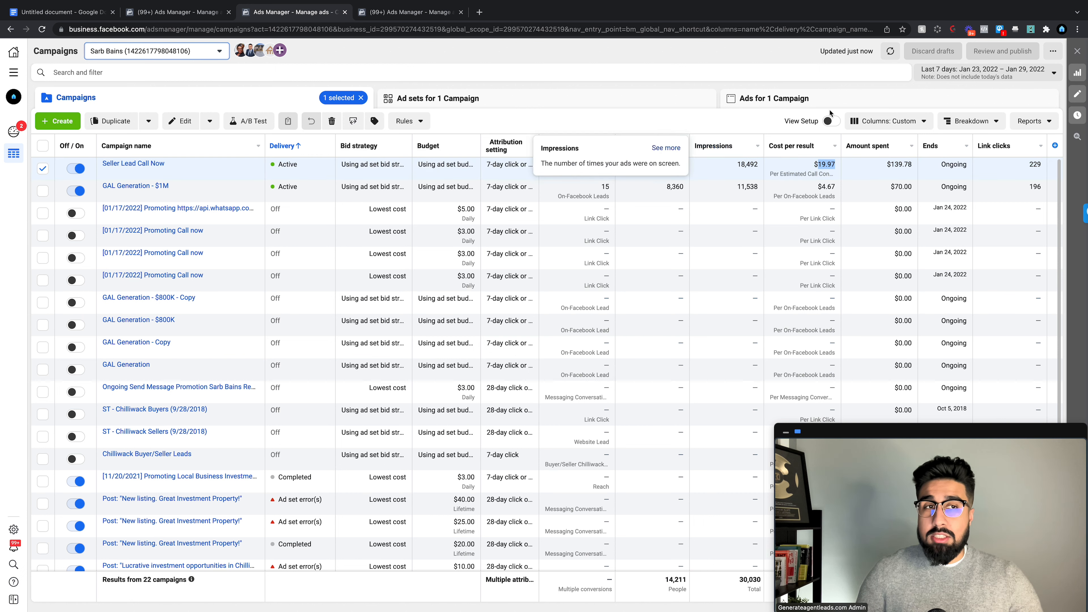
{"action": "left_click", "coordinate": [966, 74]}
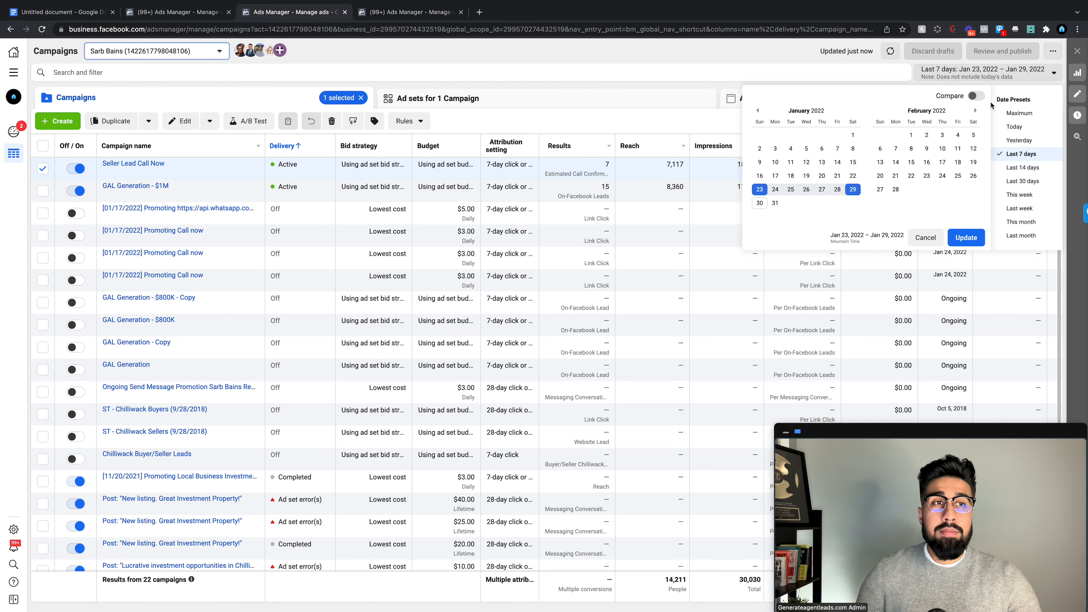
{"action": "left_click", "coordinate": [1004, 113]}
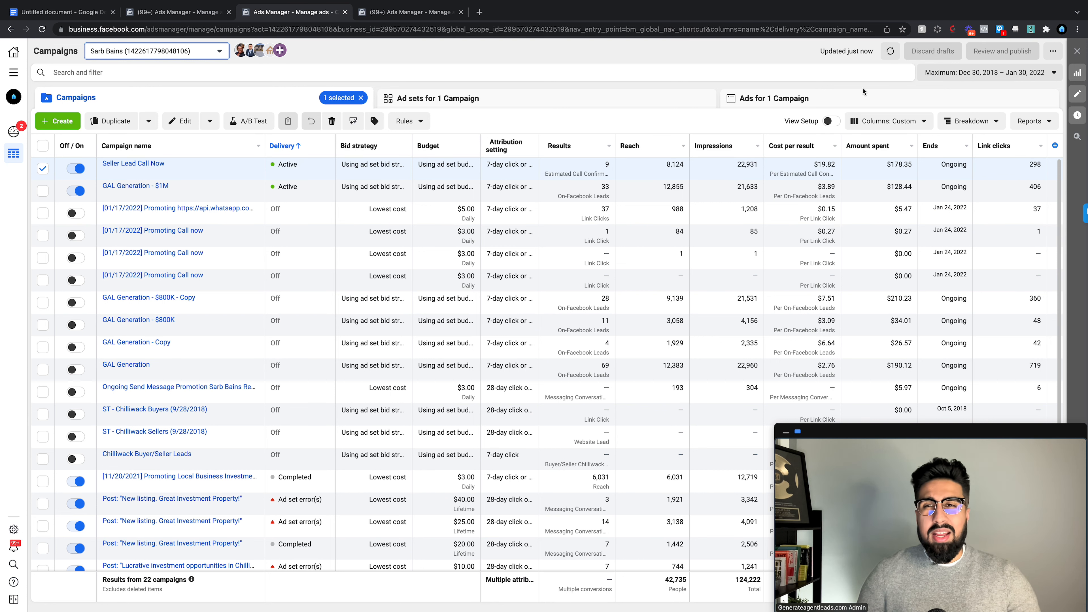
{"action": "left_click", "coordinate": [544, 110]}
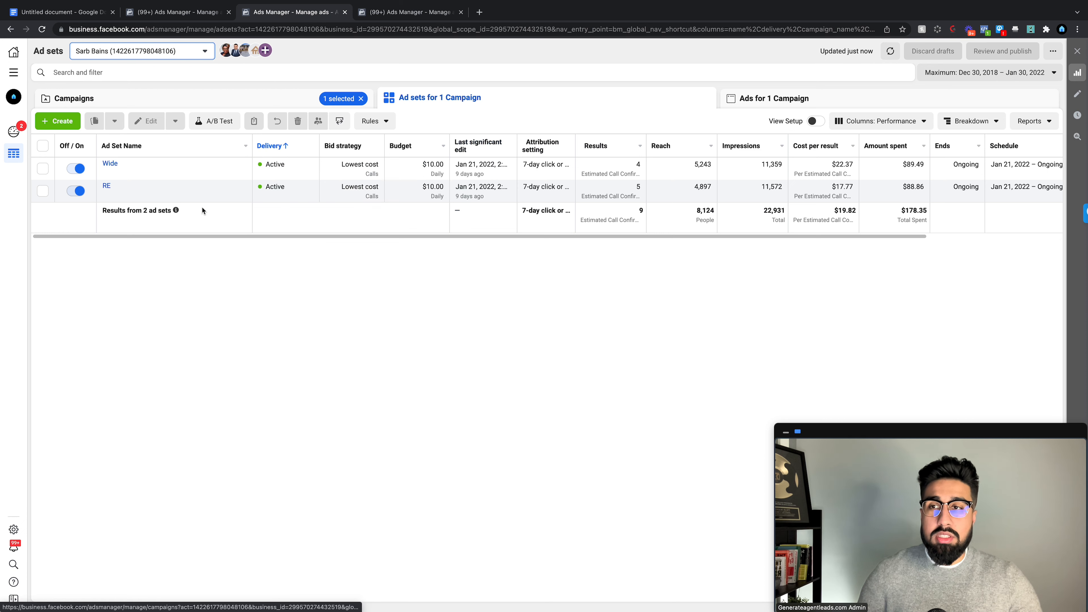
{"action": "mouse_move", "coordinate": [218, 171]}
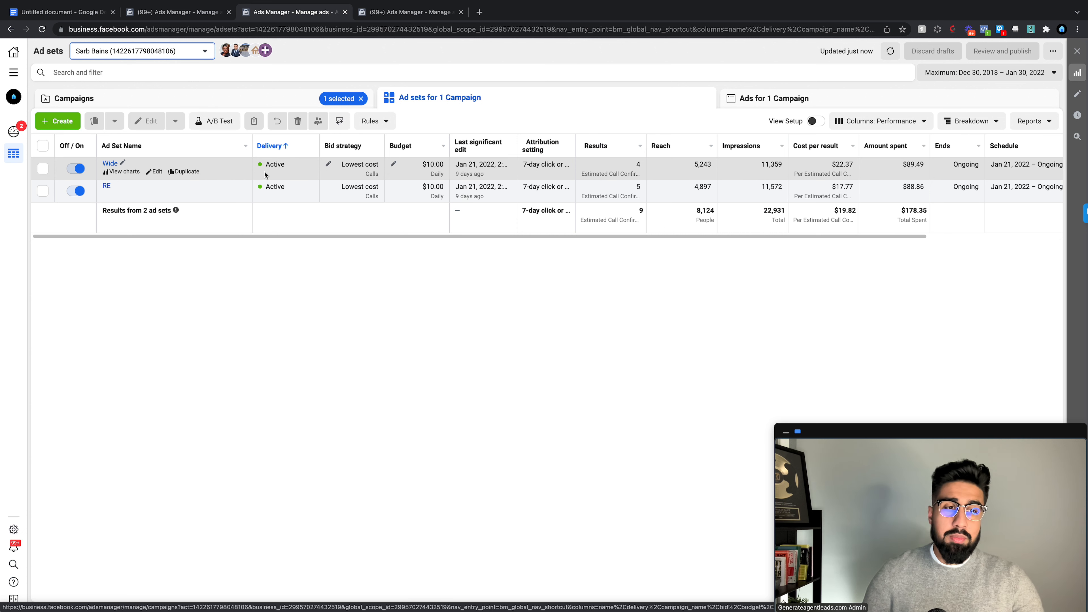
{"action": "left_click", "coordinate": [271, 104]}
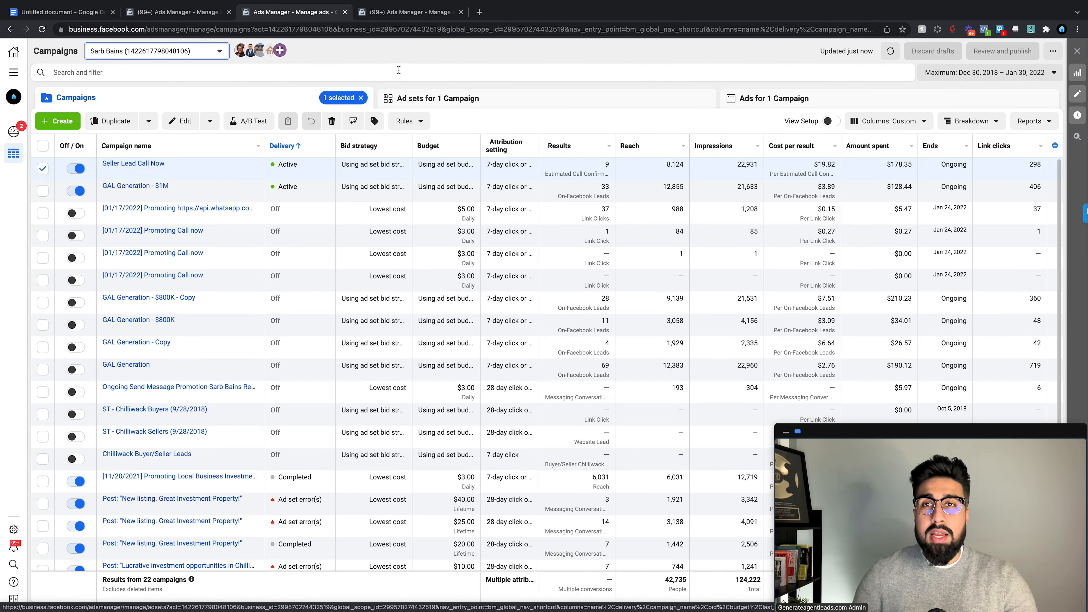
{"action": "left_click", "coordinate": [399, 18]}
Step: Switch the ad account to Lee Real Estate and start a new campaign from its Campaigns tab
{"action": "left_click", "coordinate": [140, 56]}
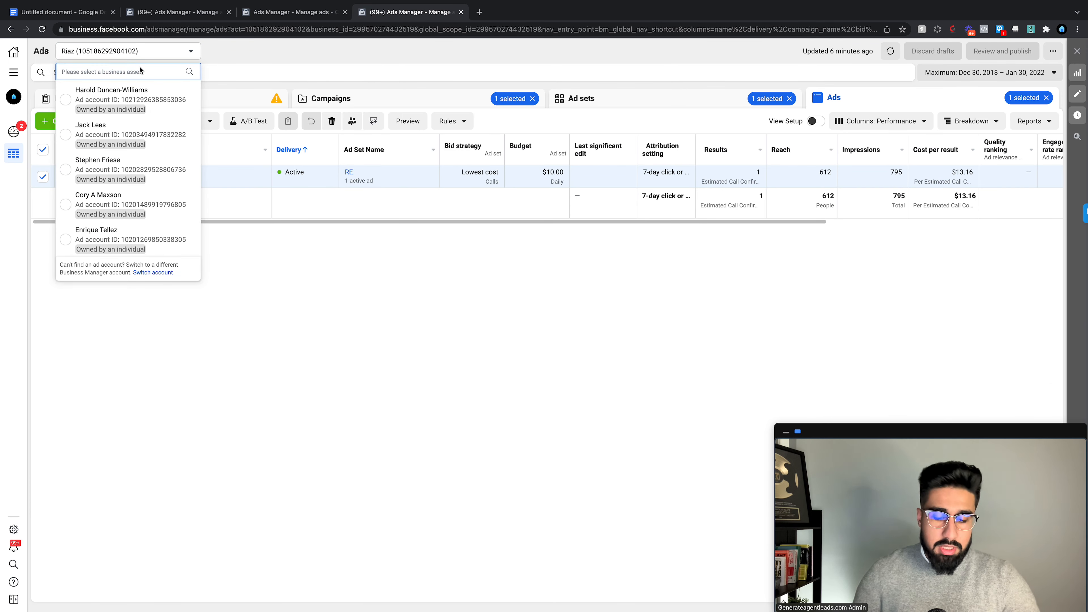
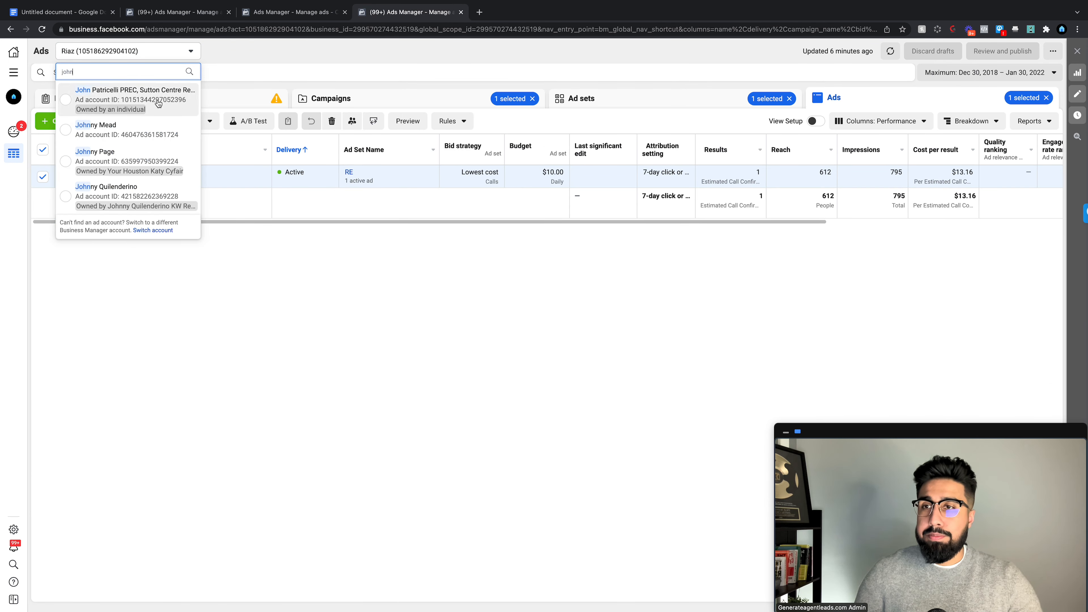
{"action": "left_click", "coordinate": [151, 59]}
{"action": "left_click", "coordinate": [148, 53]}
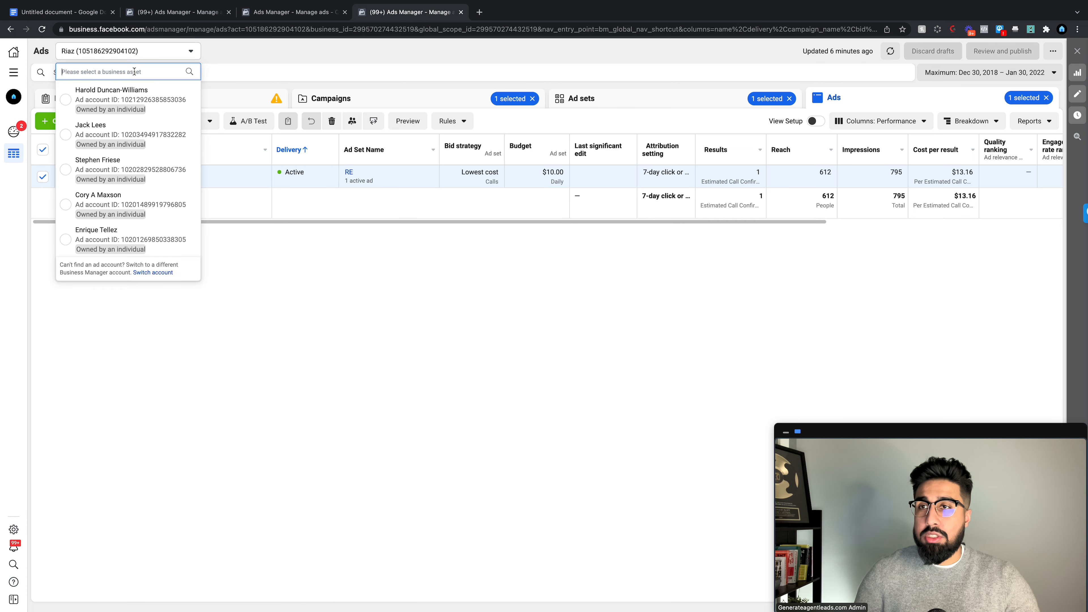
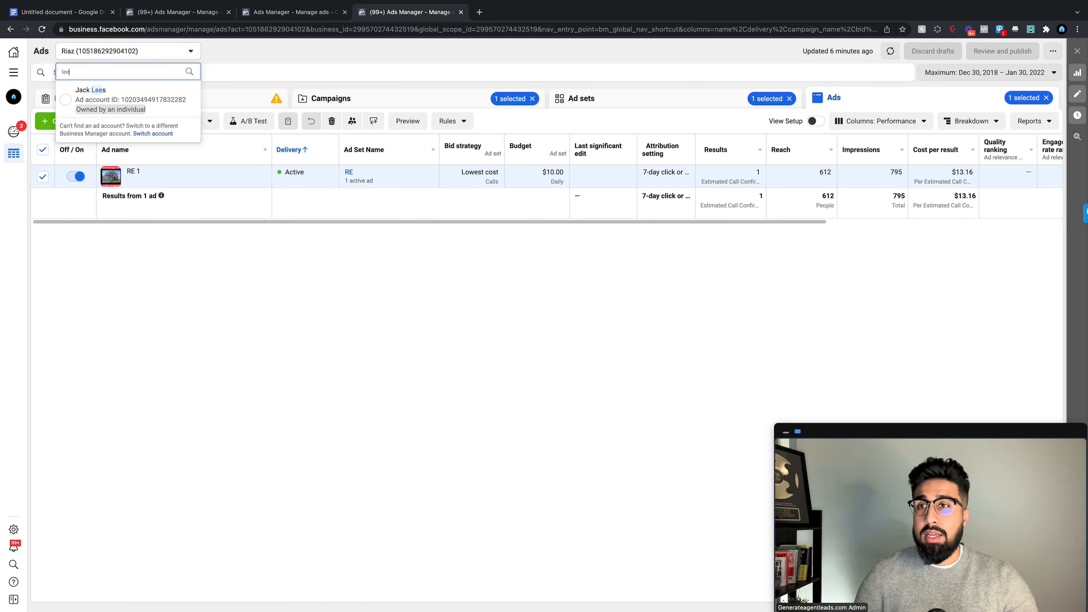
{"action": "left_click", "coordinate": [139, 132]}
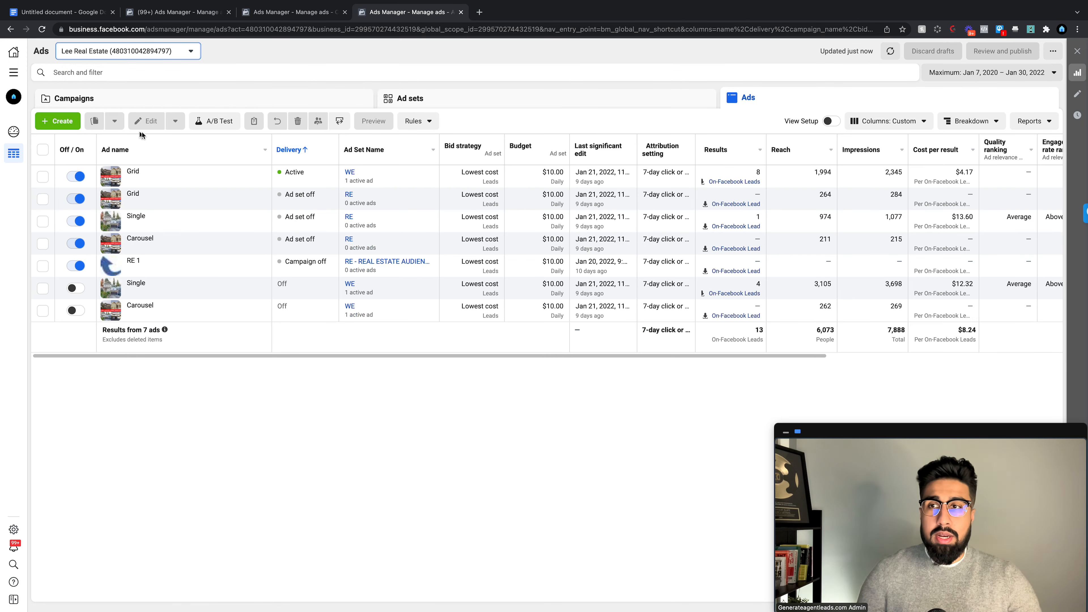
{"action": "left_click", "coordinate": [209, 100]}
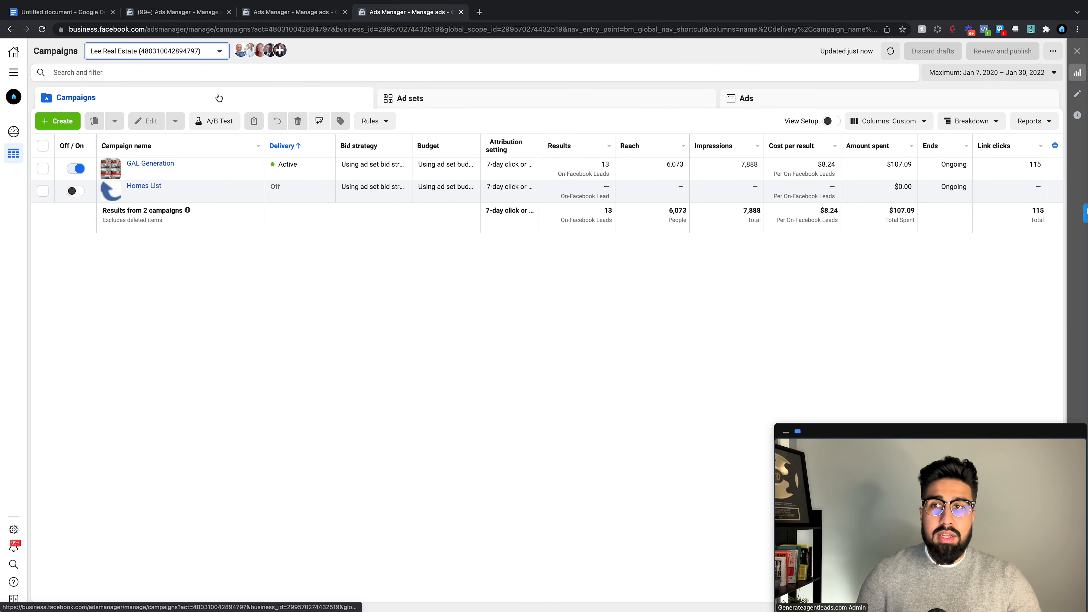
{"action": "left_click", "coordinate": [63, 122]}
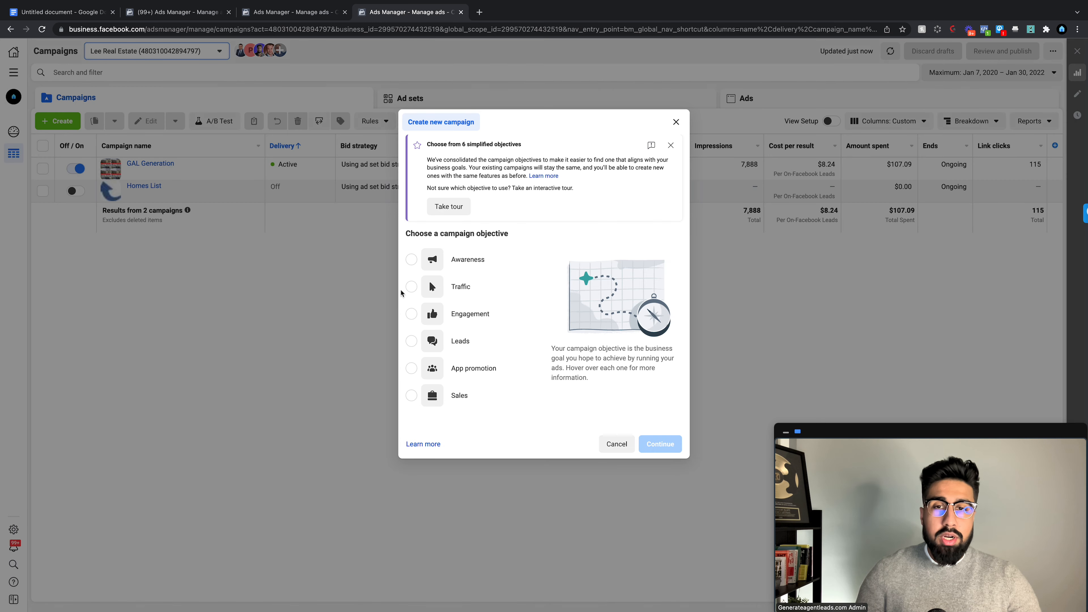
Step: Create a draft Leads campaign 'Click To Call Sellers' with ad set and ad both named RE
{"action": "left_click", "coordinate": [464, 341]}
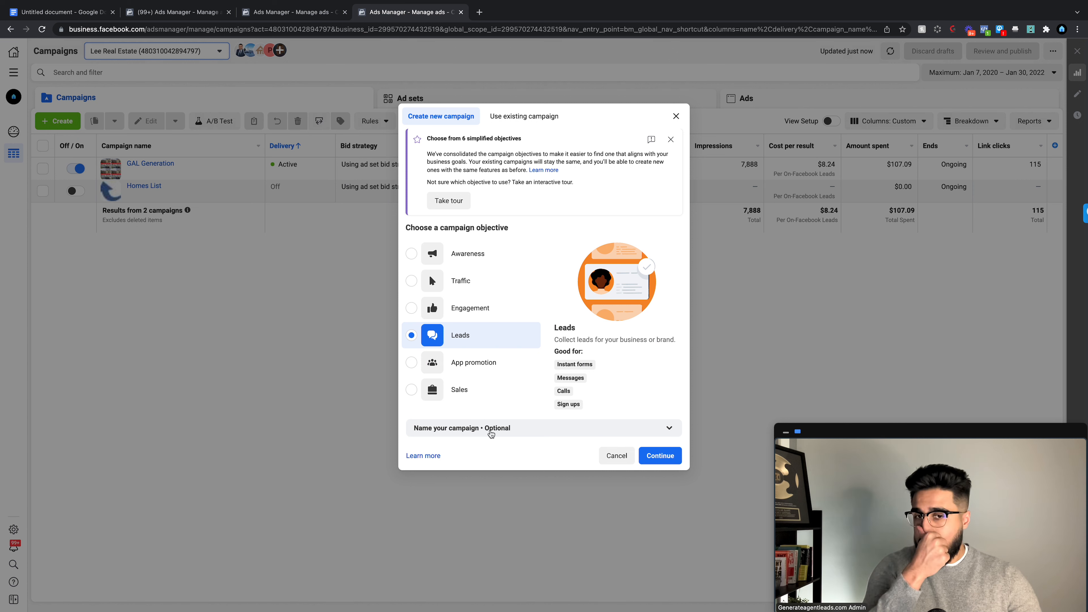
{"action": "left_click", "coordinate": [491, 434]}
{"action": "left_click", "coordinate": [491, 425]}
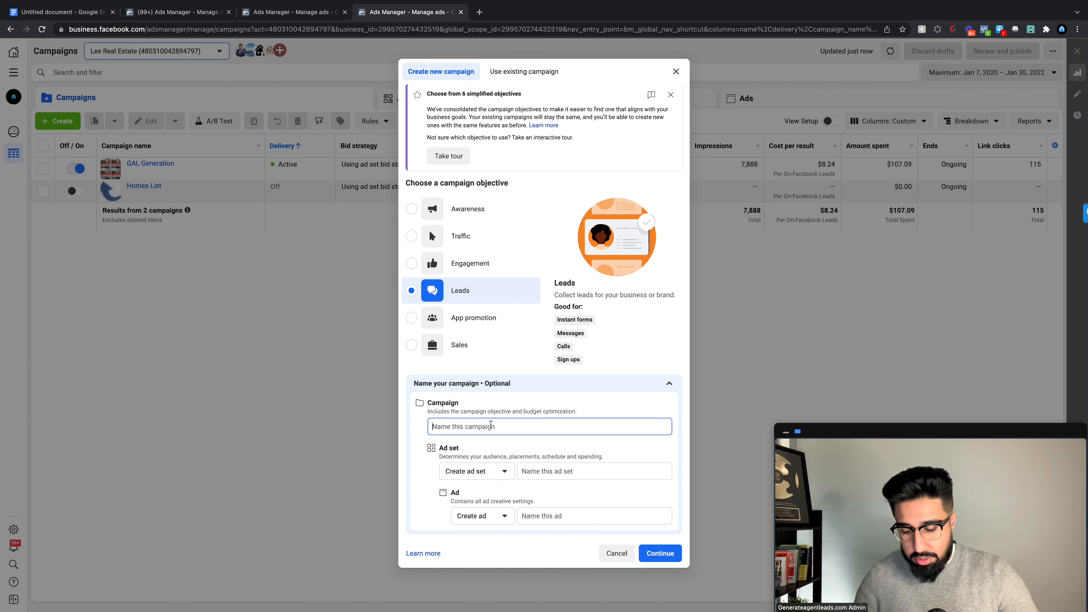
{"action": "type", "text": "Click To Call Sellers"}
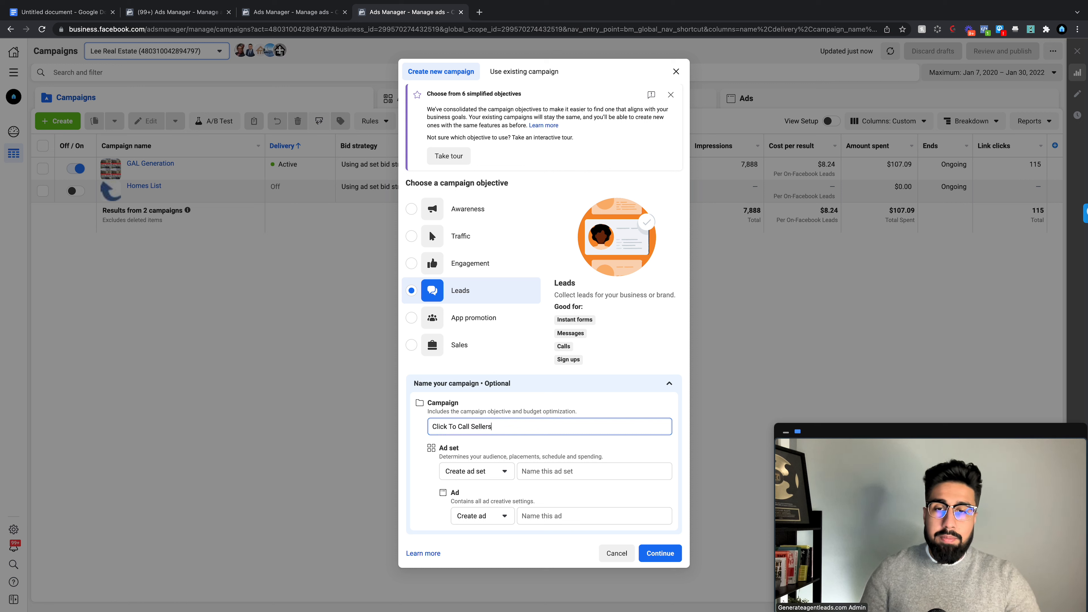
{"action": "left_click", "coordinate": [495, 472]}
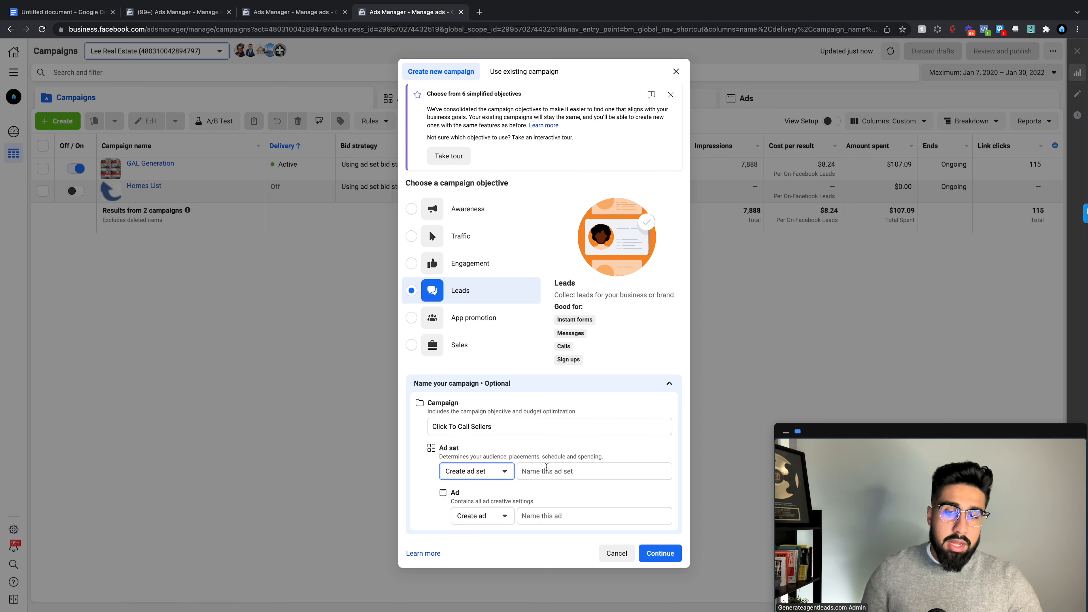
{"action": "left_click", "coordinate": [546, 470]}
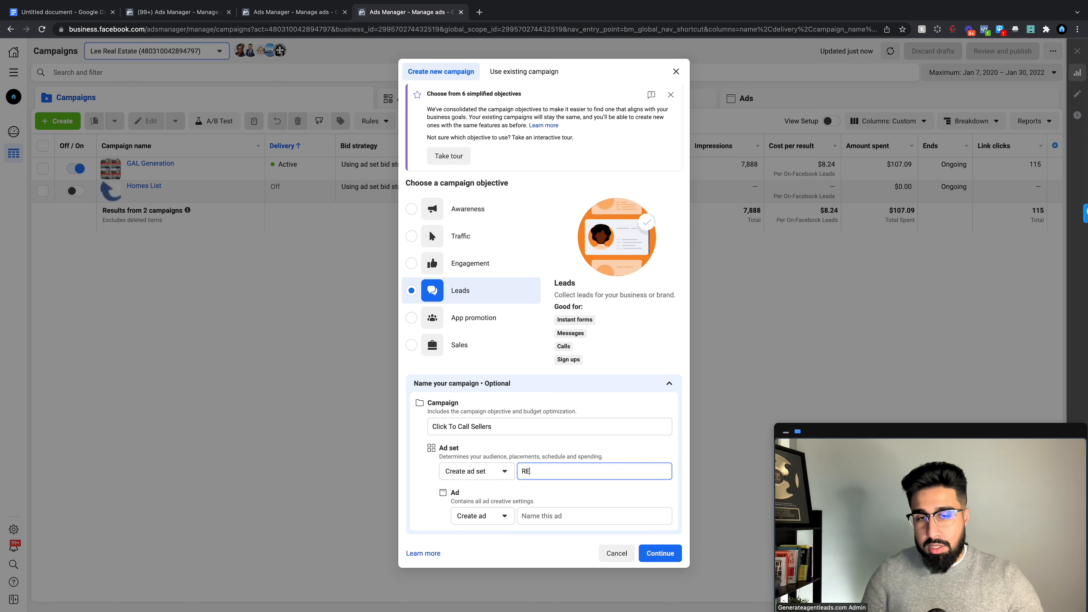
{"action": "left_click", "coordinate": [554, 517]}
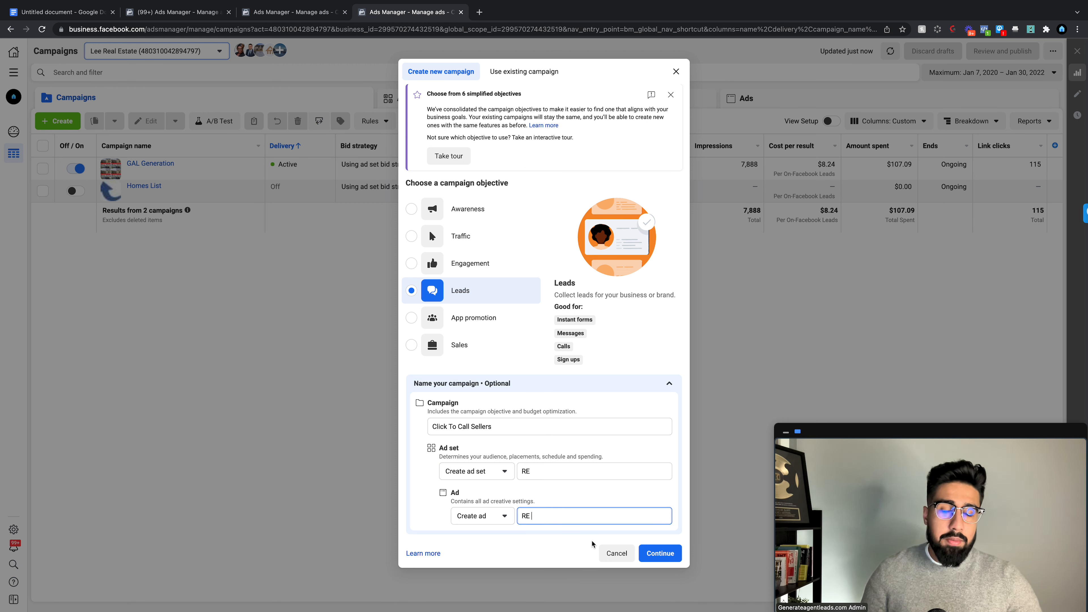
{"action": "left_click", "coordinate": [659, 554]}
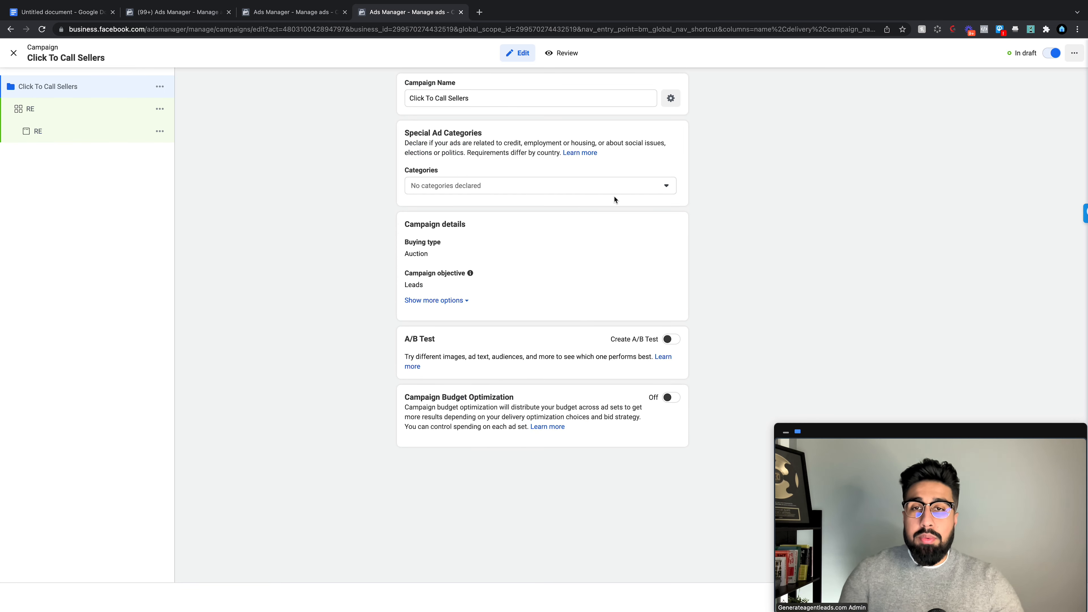
Step: Set the campaign's special ad category to Housing and bring up ad set RE's settings
{"action": "left_click", "coordinate": [488, 186]}
{"action": "left_click", "coordinate": [501, 296]}
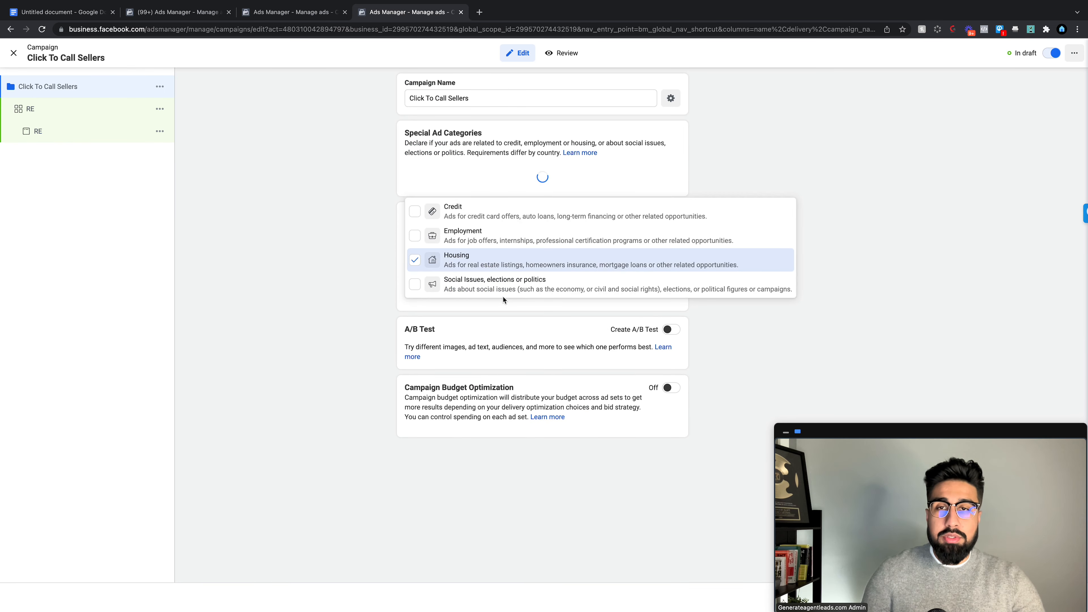
{"action": "left_click", "coordinate": [680, 168]}
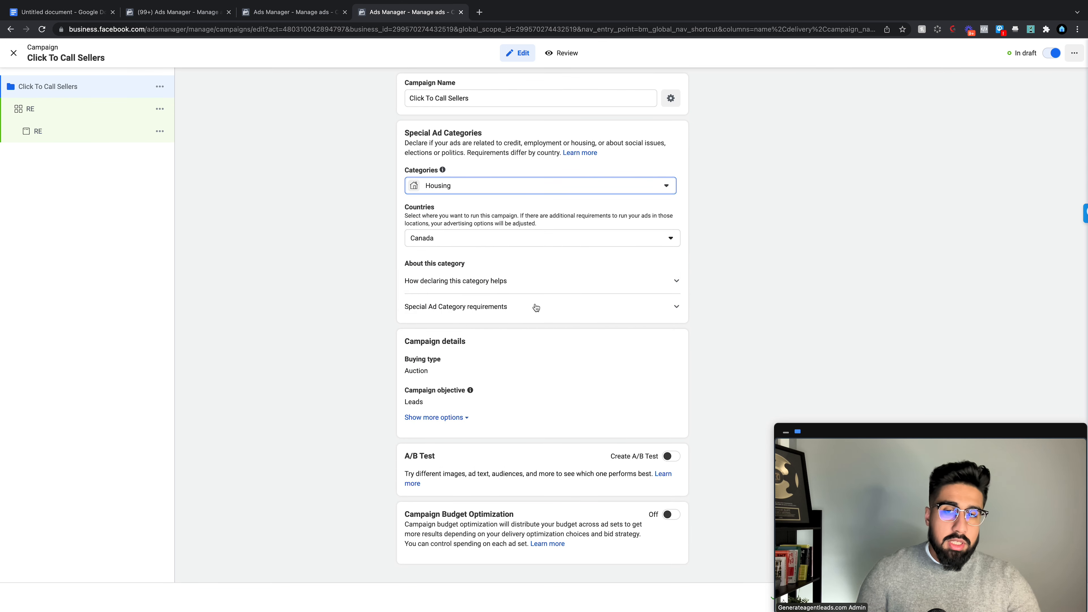
{"action": "left_click", "coordinate": [94, 117]}
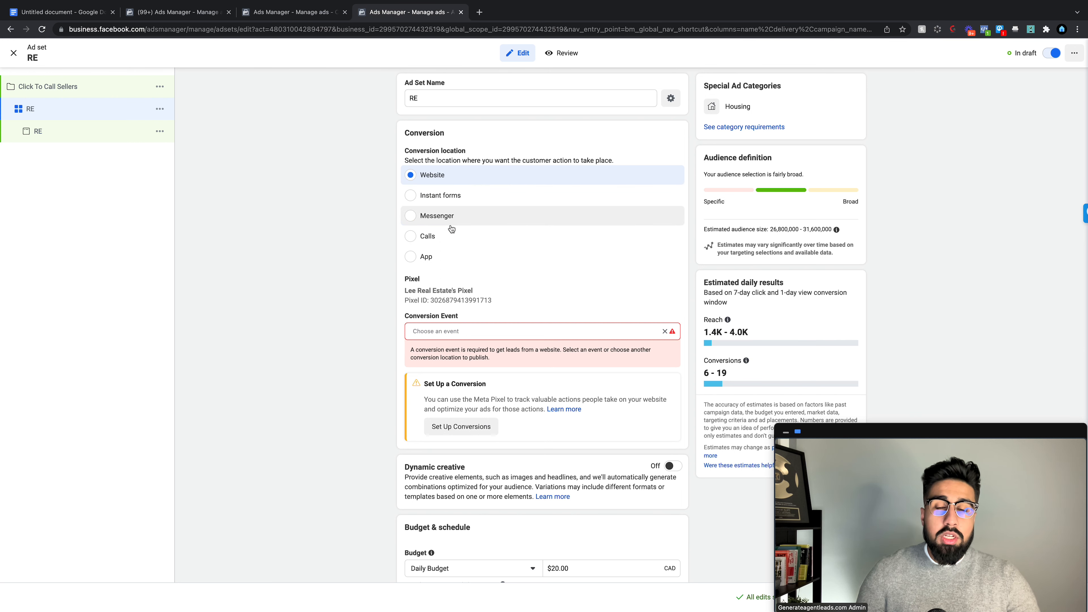
Step: Make Calls the conversion location, using the Best Real Estate Deals Facebook Page
{"action": "left_click", "coordinate": [450, 236]}
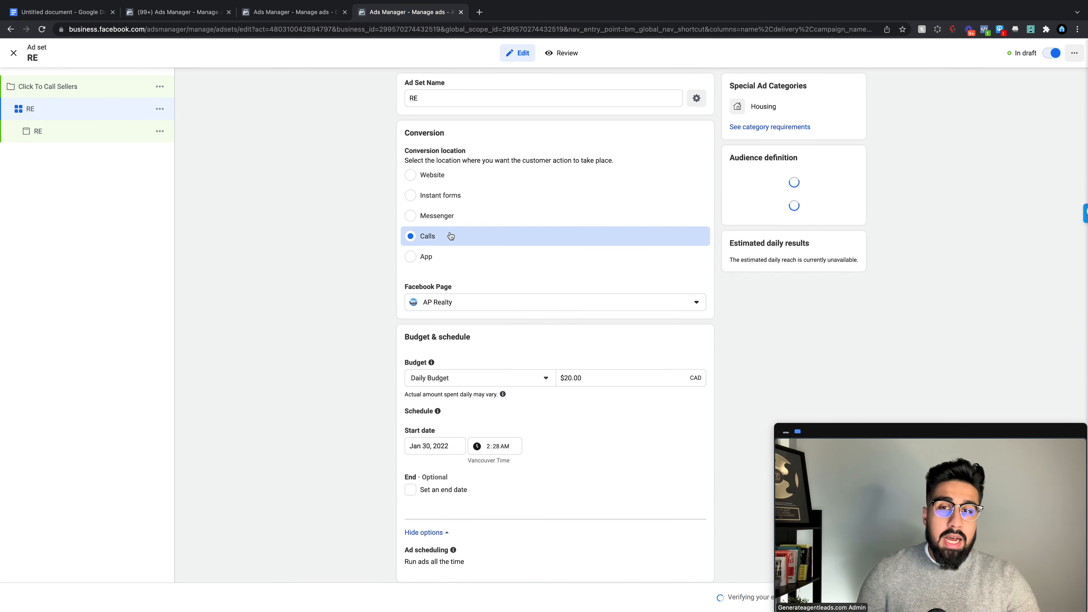
{"action": "left_click", "coordinate": [482, 302]}
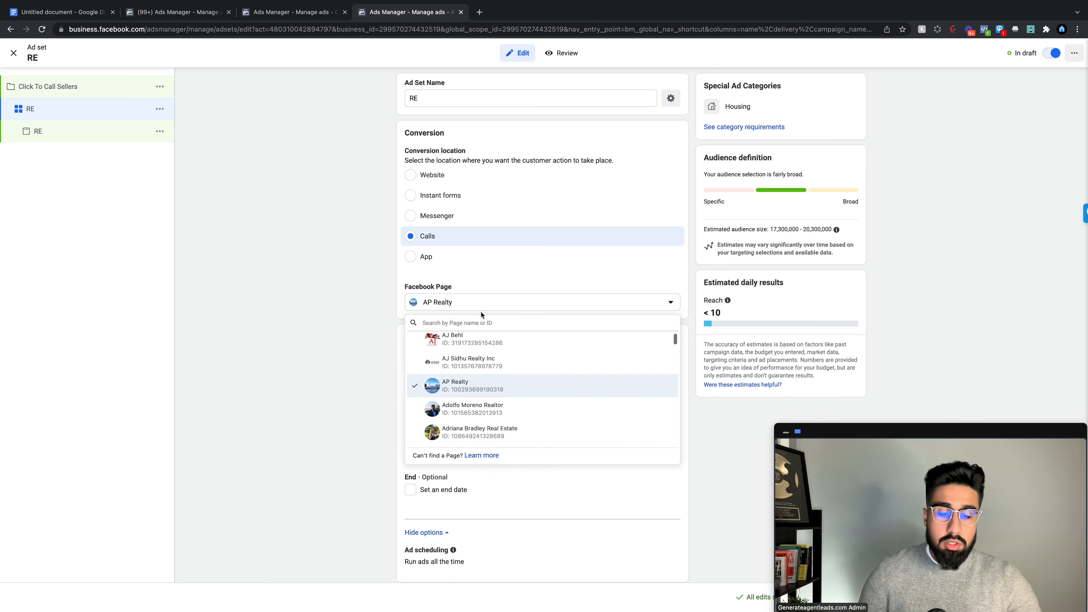
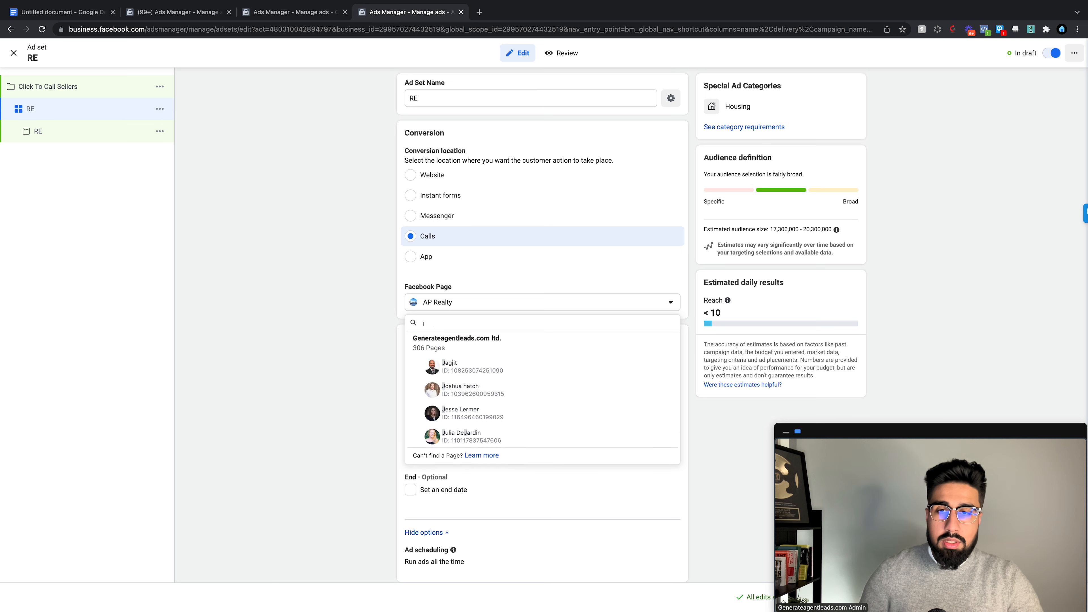
{"action": "type", "text": "lee"}
{"action": "key", "text": "BackSpace"}
{"action": "key", "text": "BackSpace"}
{"action": "key", "text": "BackSpace"}
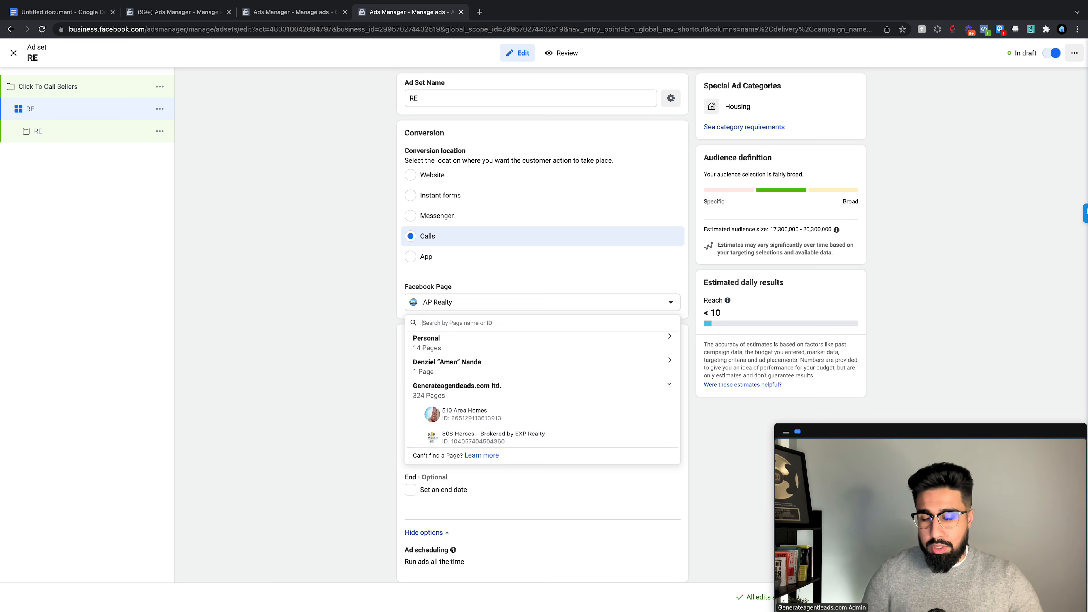
{"action": "type", "text": "best"}
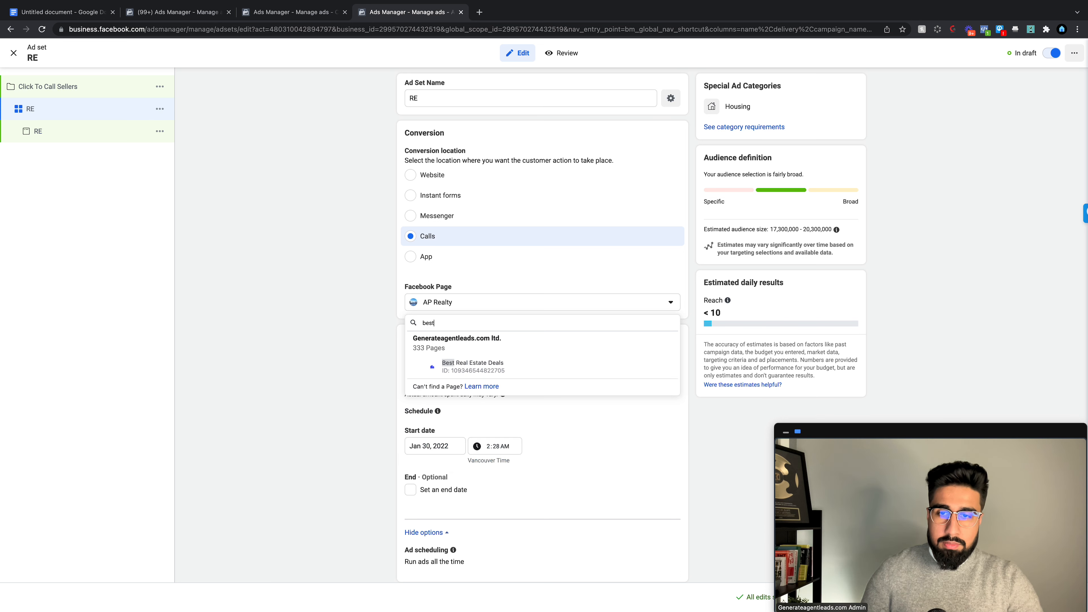
{"action": "left_click", "coordinate": [514, 366]}
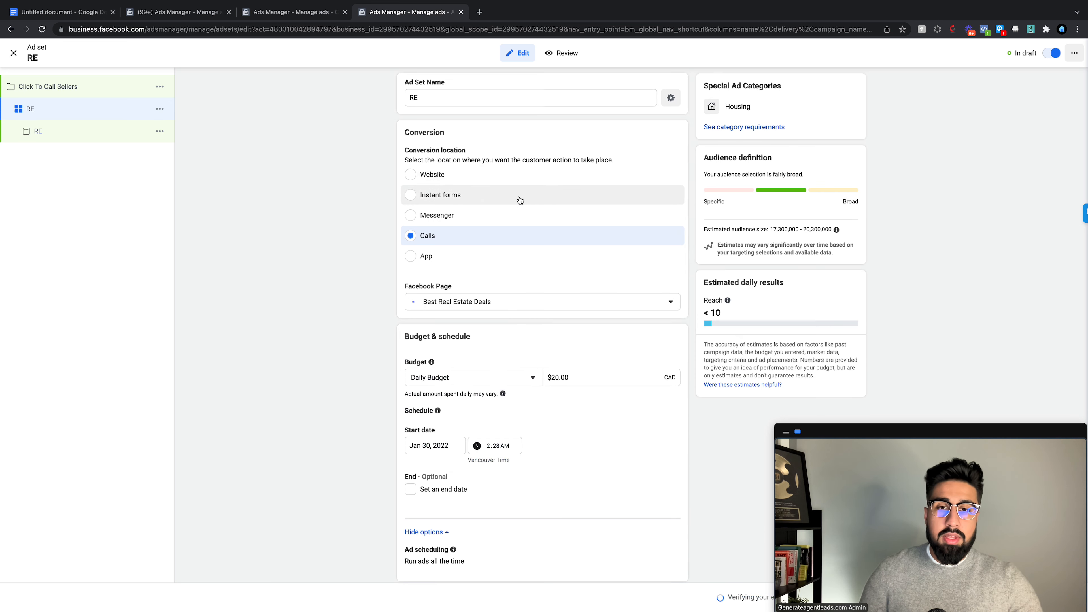
{"action": "scroll", "coordinate": [519, 200], "scroll_direction": "down", "scroll_amount": 2}
Step: Set the RE ad set's daily budget to $10.00
{"action": "left_click", "coordinate": [556, 282]}
{"action": "left_click", "coordinate": [251, 236]}
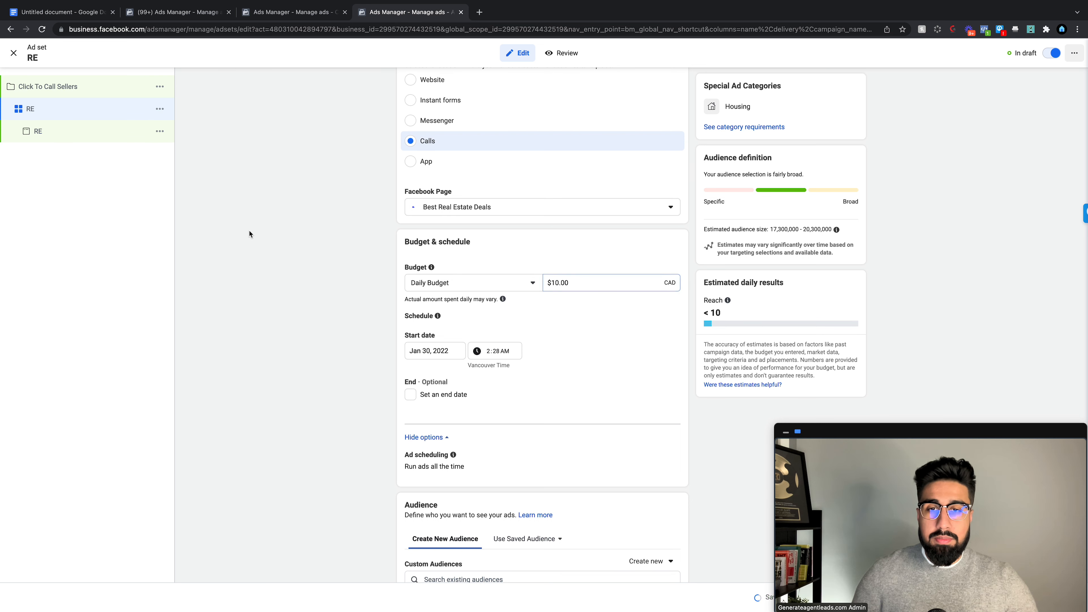
{"action": "scroll", "coordinate": [474, 255], "scroll_direction": "down", "scroll_amount": 2}
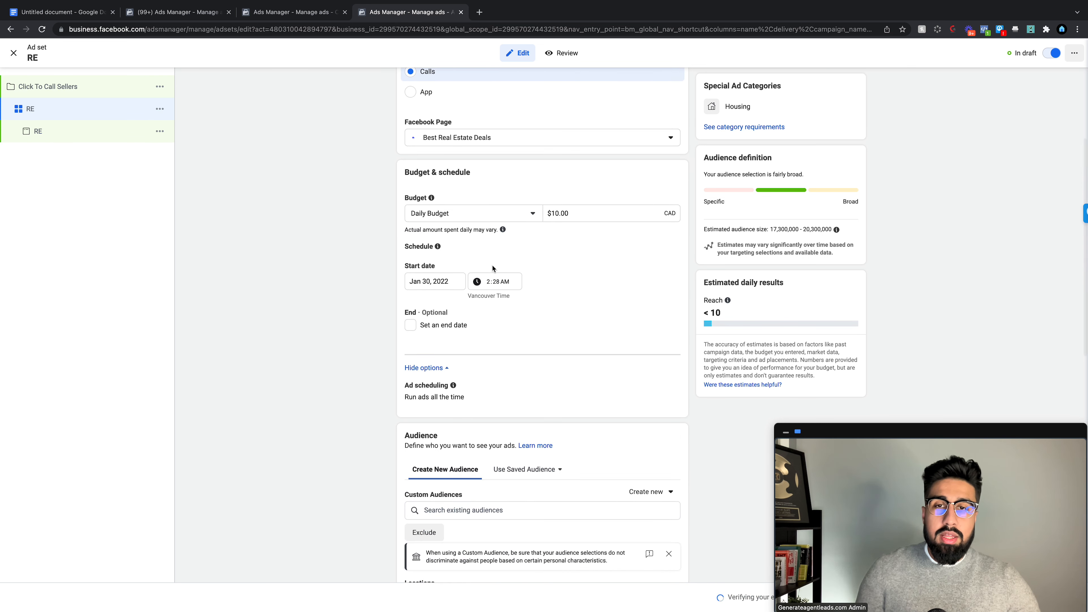
{"action": "scroll", "coordinate": [450, 257], "scroll_direction": "down", "scroll_amount": 1}
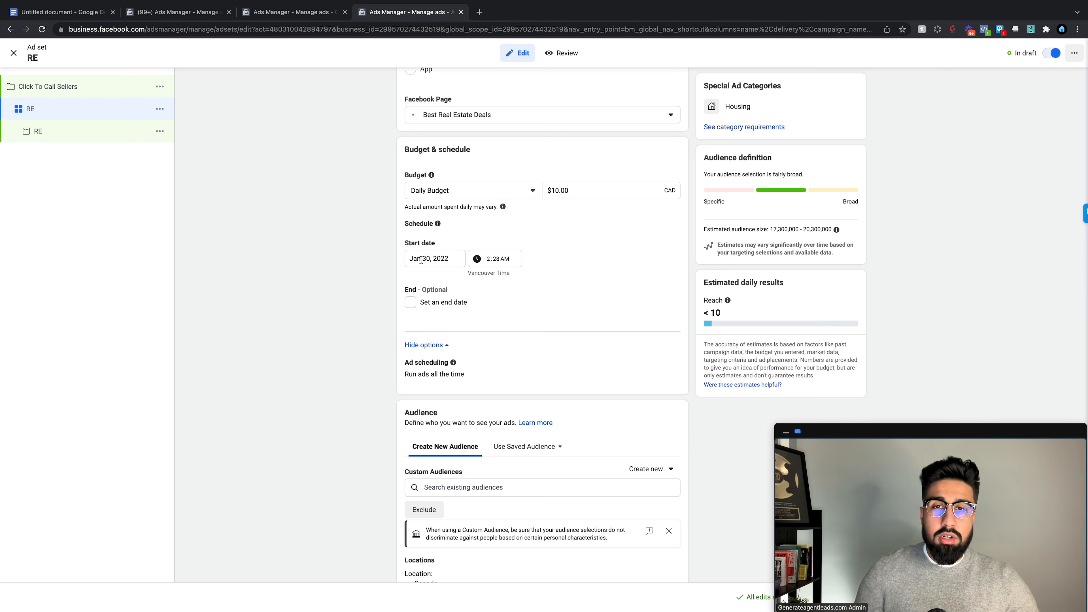
{"action": "scroll", "coordinate": [509, 261], "scroll_direction": "down", "scroll_amount": 7}
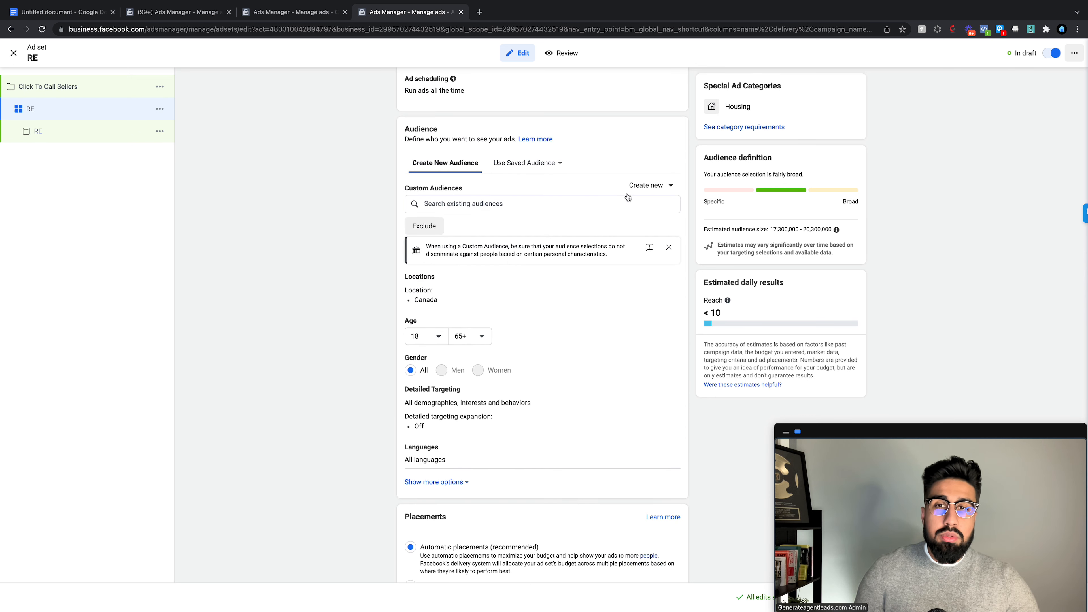
Step: Replace Canada with Surrey, British Columbia (+15mi) as the ad set's audience location
{"action": "left_click", "coordinate": [666, 280]}
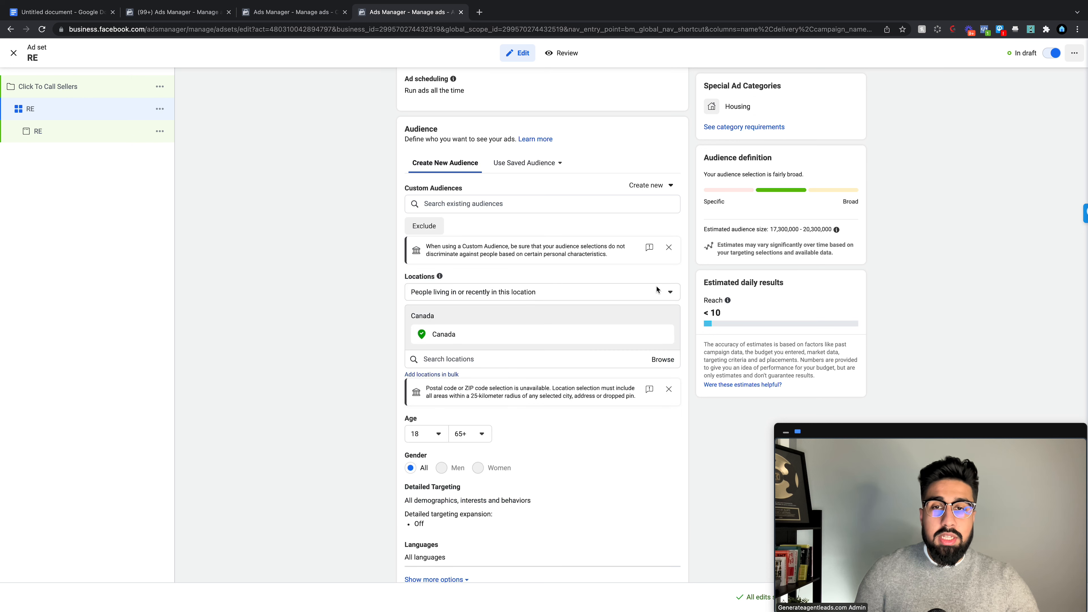
{"action": "left_click", "coordinate": [484, 360]}
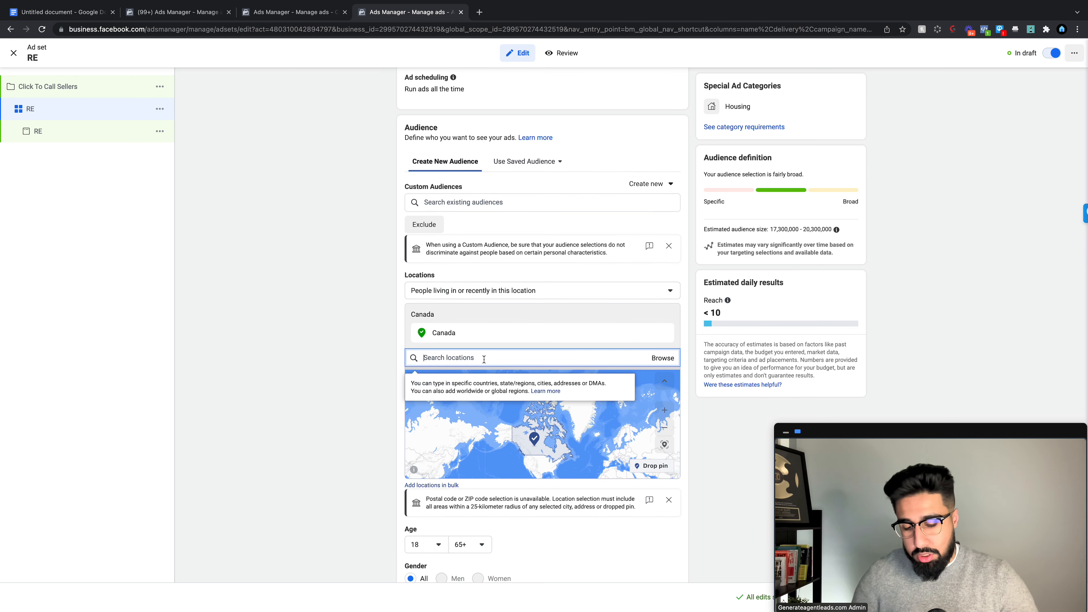
{"action": "type", "text": "surrey"}
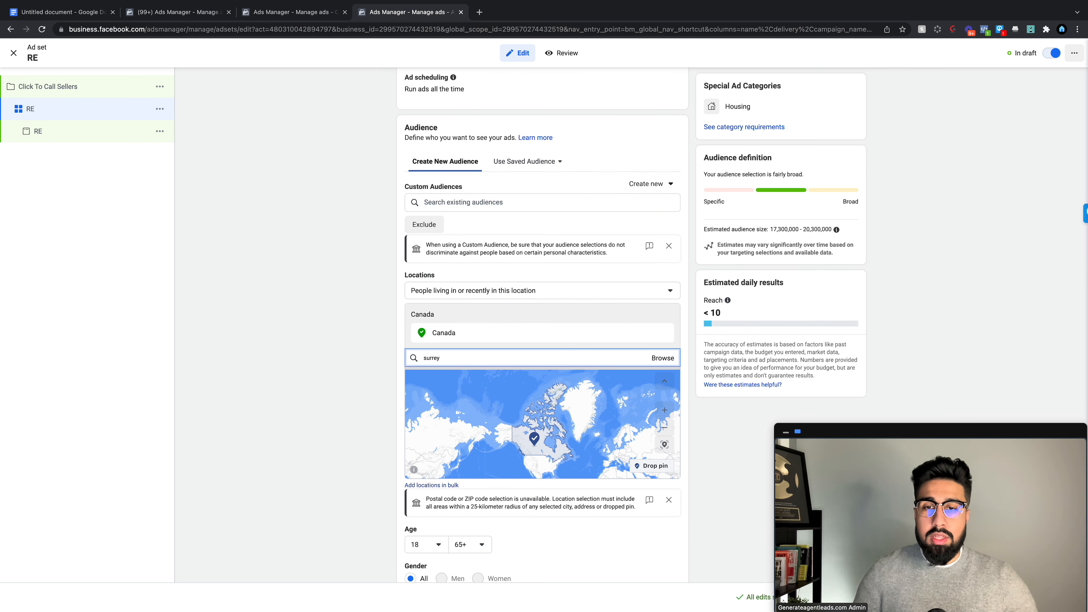
{"action": "left_click", "coordinate": [482, 378]}
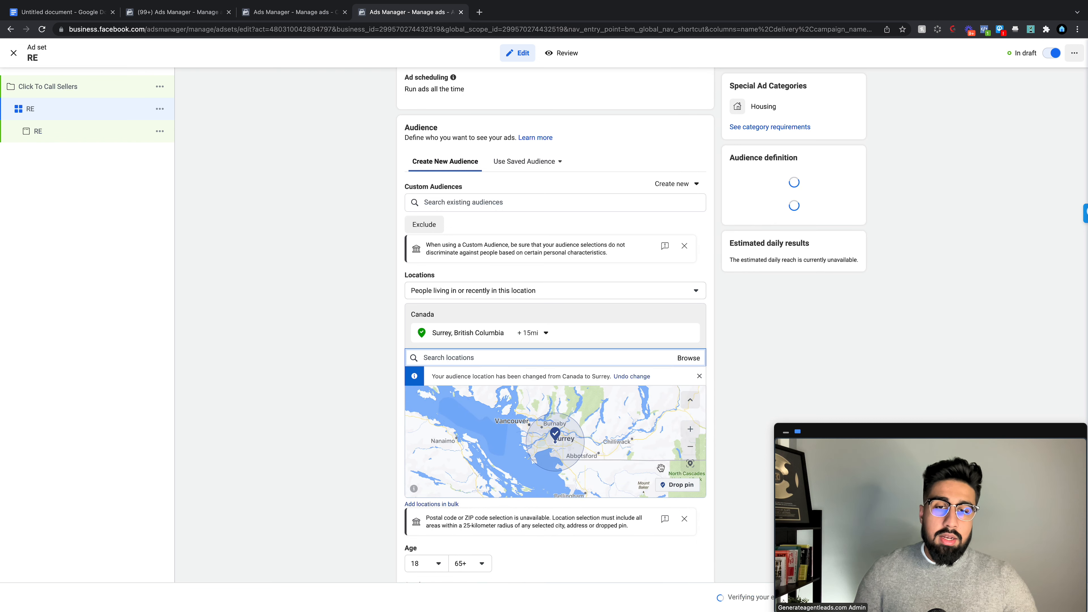
{"action": "left_click", "coordinate": [665, 429]}
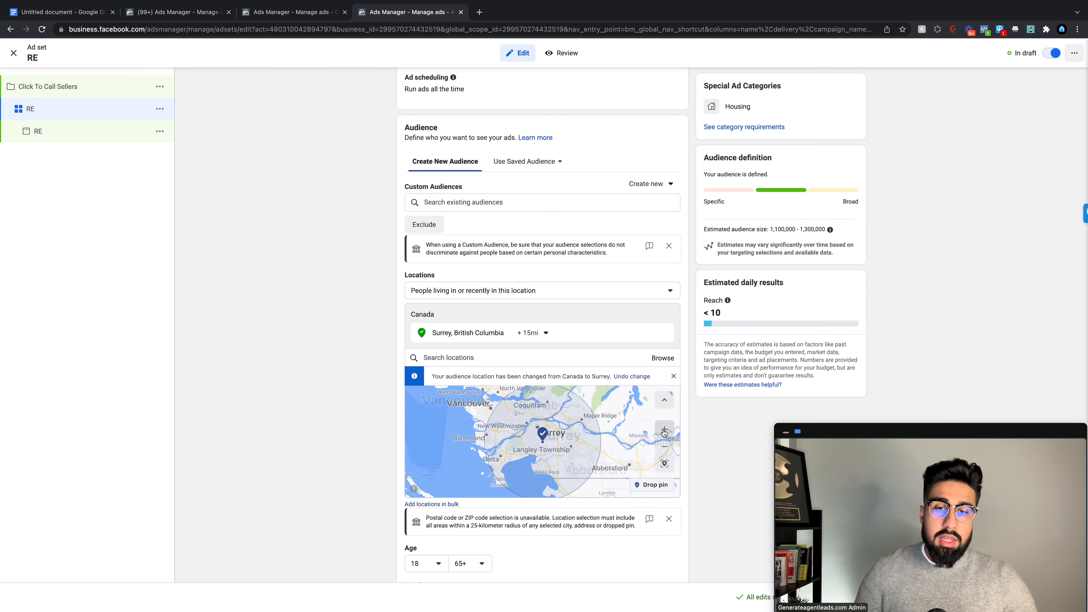
{"action": "scroll", "coordinate": [729, 448], "scroll_direction": "down", "scroll_amount": 7}
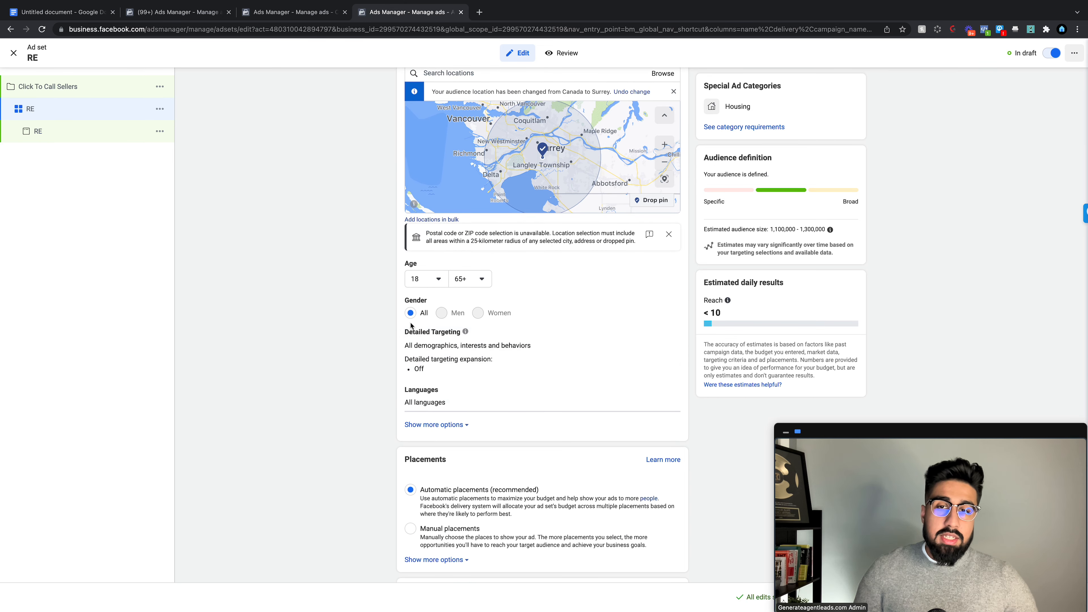
{"action": "left_click", "coordinate": [660, 335]}
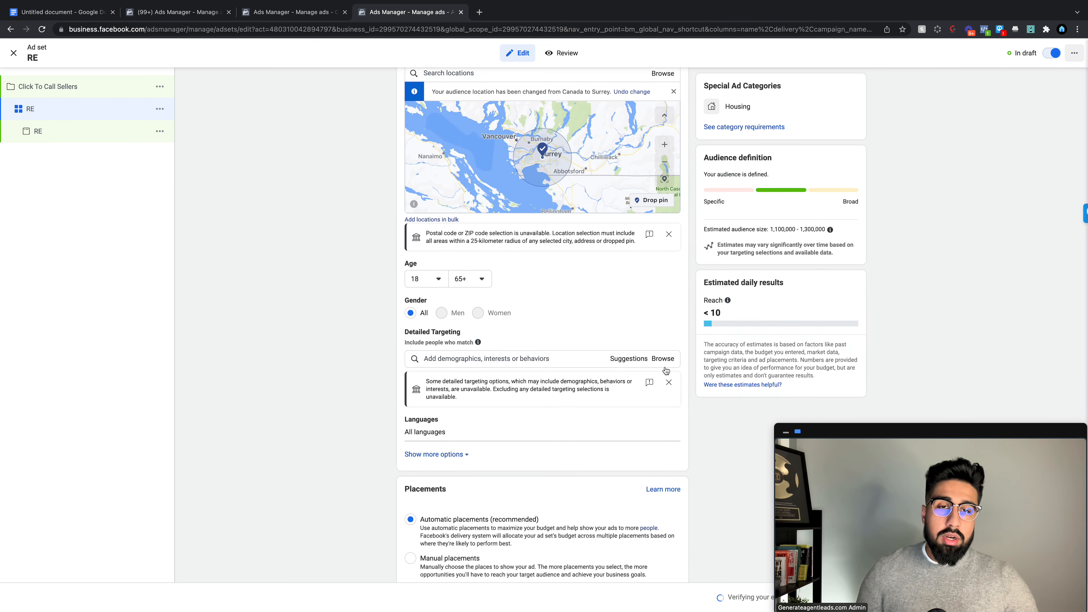
Step: Add Real estate investing, Investment, Real estate, Property finder and Mortgage loans interests
{"action": "left_click", "coordinate": [633, 360]}
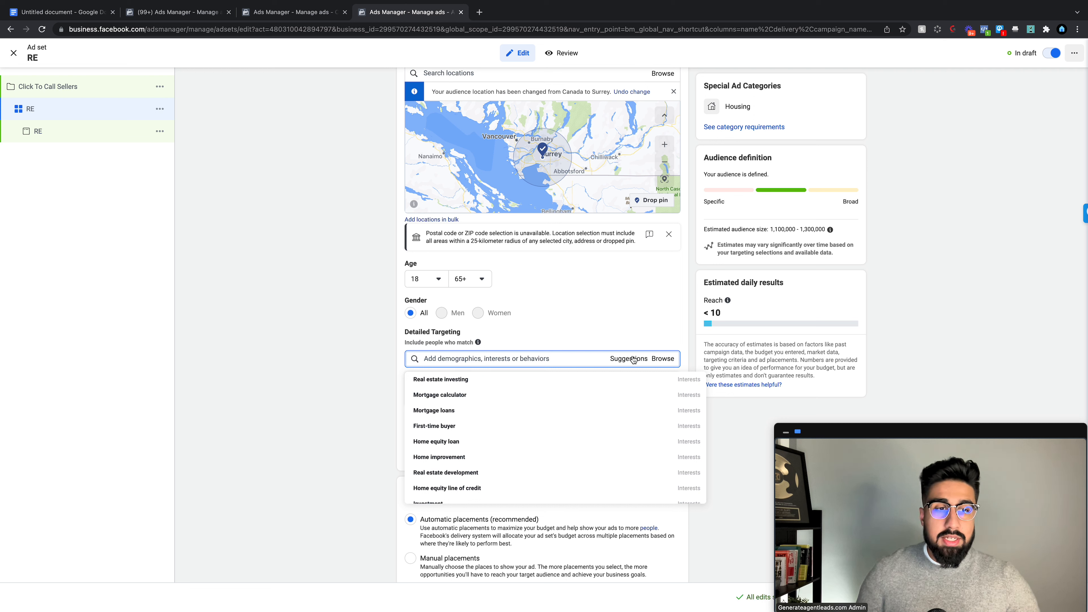
{"action": "mouse_move", "coordinate": [540, 384]}
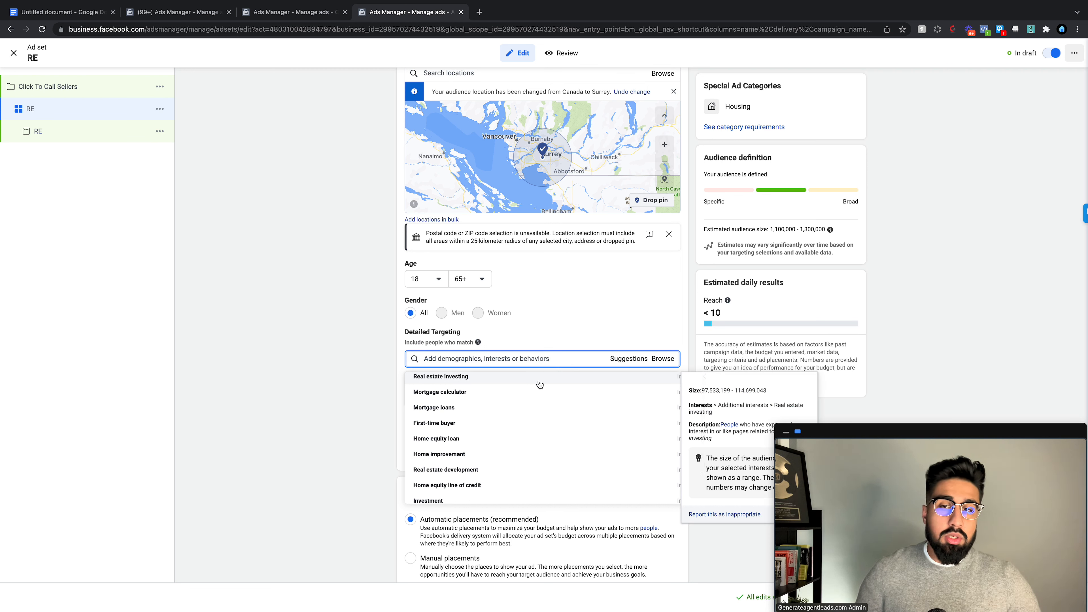
{"action": "left_click", "coordinate": [539, 384]}
{"action": "left_click", "coordinate": [508, 424]}
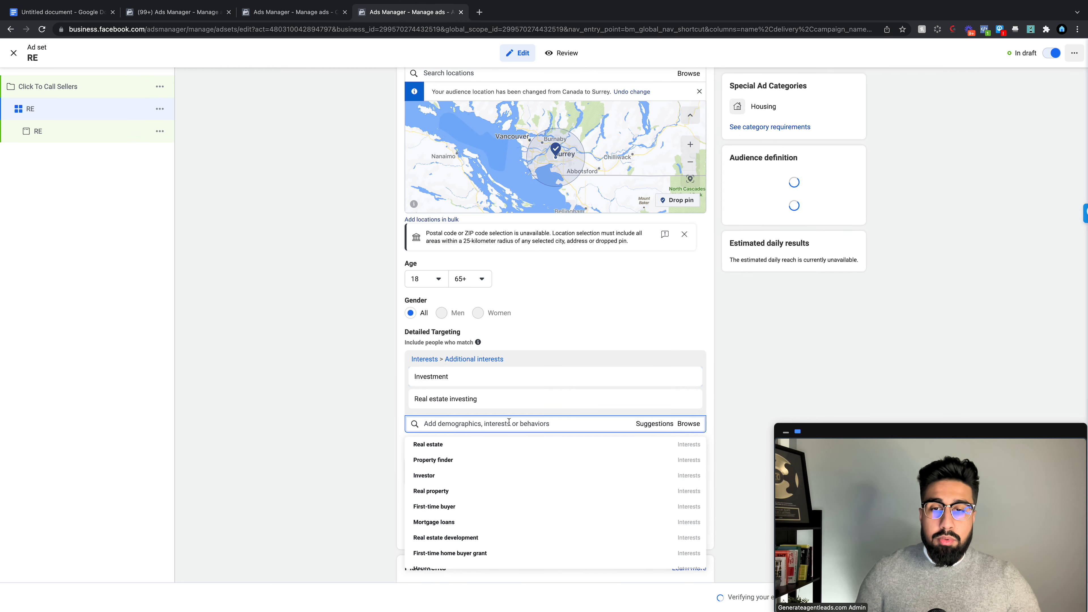
{"action": "left_click", "coordinate": [485, 464]}
{"action": "left_click", "coordinate": [490, 498]}
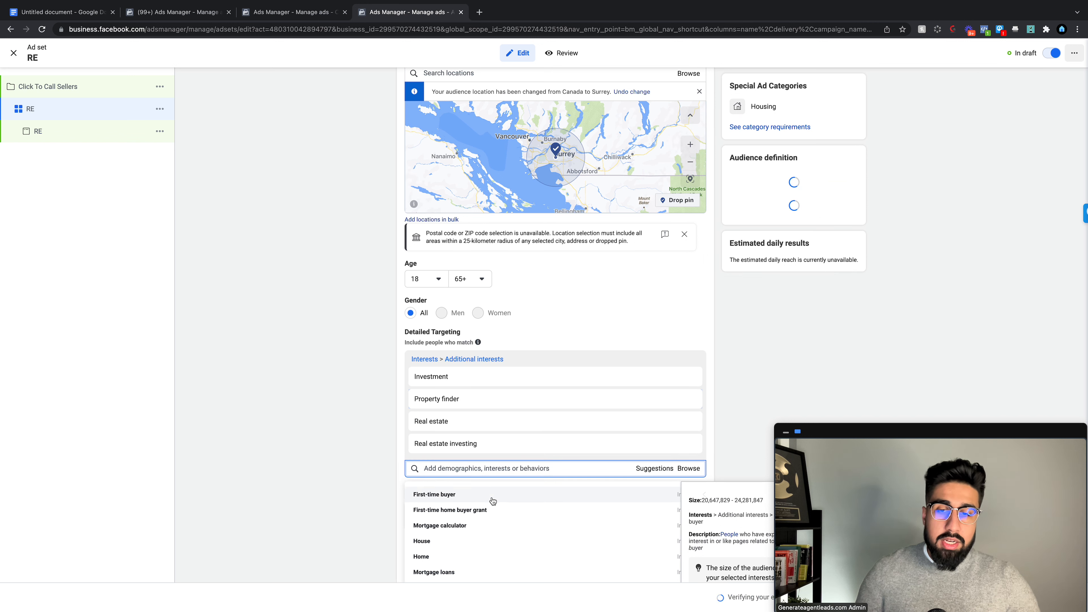
{"action": "scroll", "coordinate": [493, 501], "scroll_direction": "down", "scroll_amount": 2}
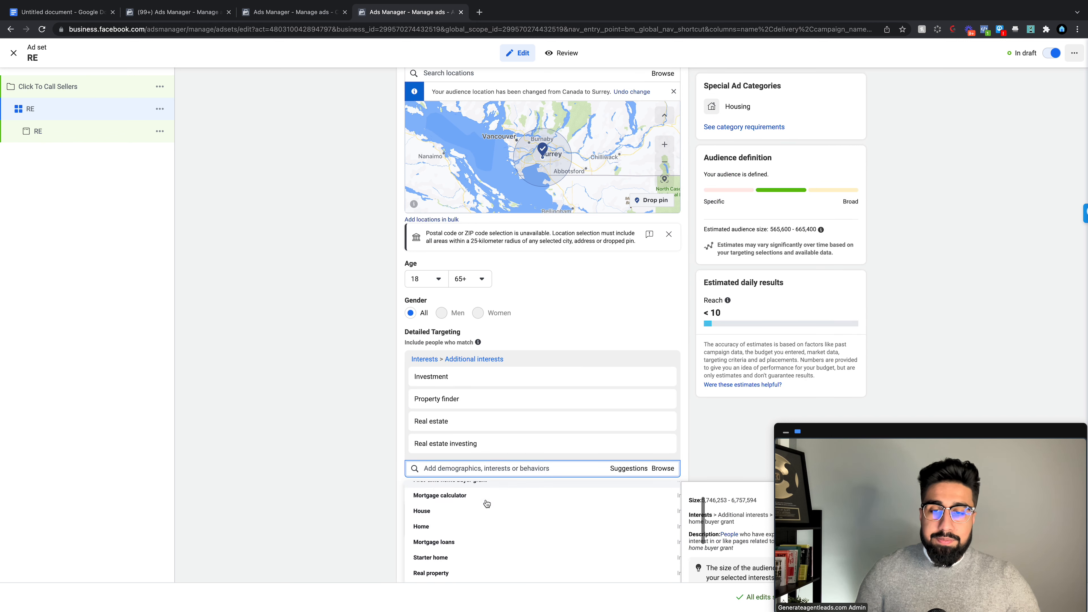
{"action": "scroll", "coordinate": [487, 504], "scroll_direction": "down", "scroll_amount": 1}
{"action": "left_click", "coordinate": [478, 517]}
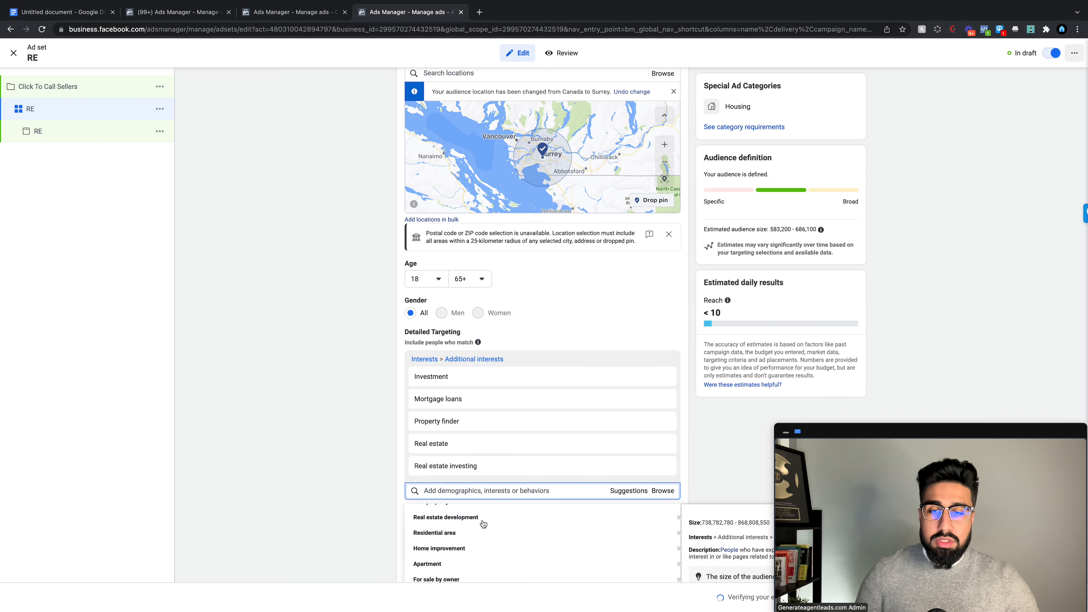
Step: Add For sale by owner, Single-family detached home, Pre-qualification, Home equity line of credit and Investor interests
{"action": "scroll", "coordinate": [483, 524], "scroll_direction": "down", "scroll_amount": 3}
{"action": "left_click", "coordinate": [485, 525]}
{"action": "scroll", "coordinate": [493, 540], "scroll_direction": "down", "scroll_amount": 5}
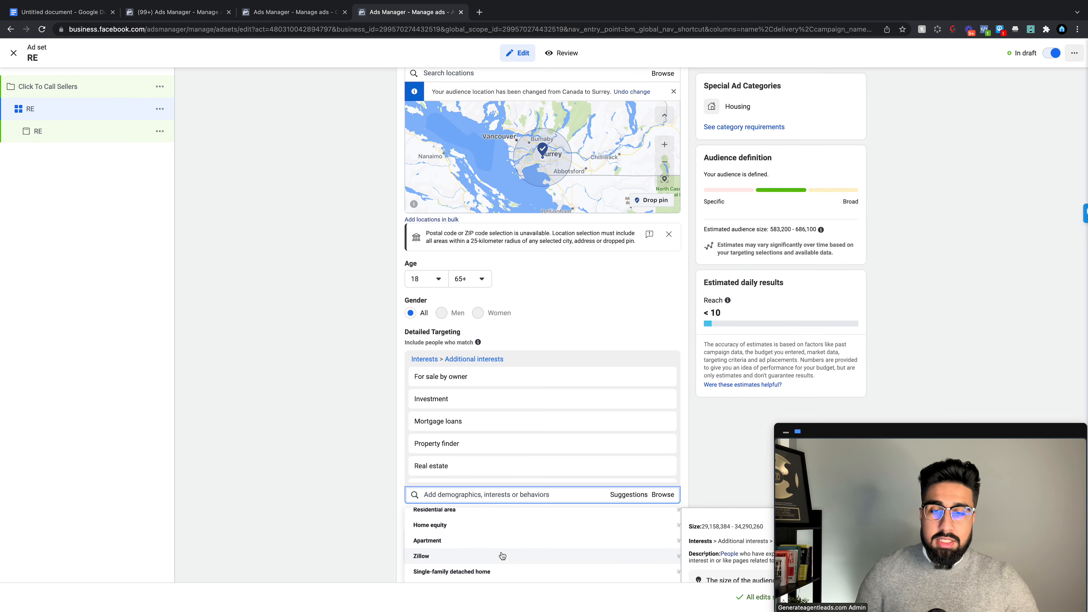
{"action": "left_click", "coordinate": [536, 574]}
{"action": "scroll", "coordinate": [530, 559], "scroll_direction": "down", "scroll_amount": 5}
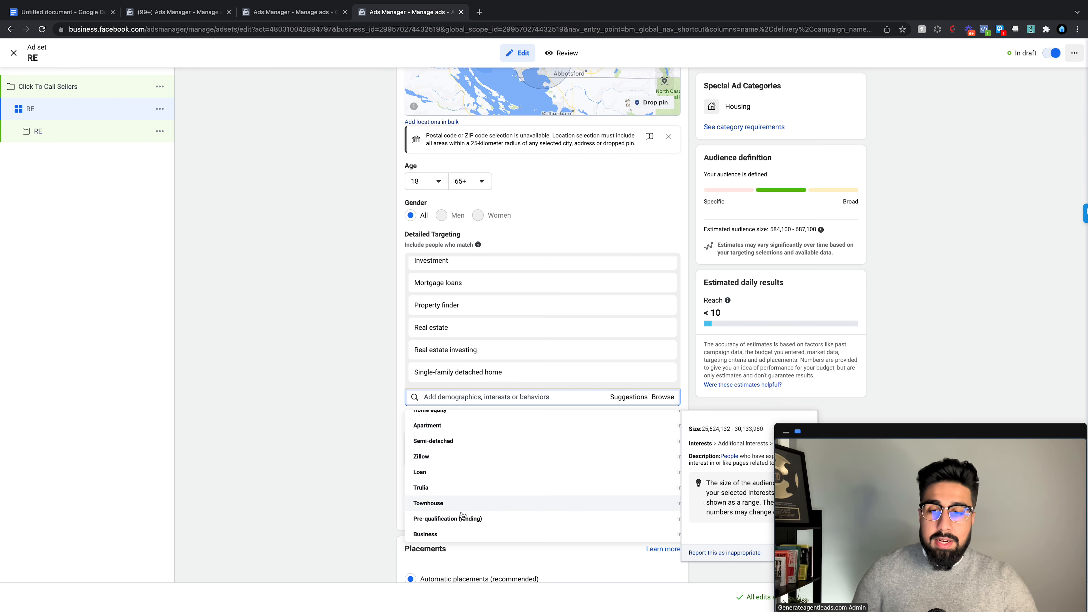
{"action": "left_click", "coordinate": [471, 519]}
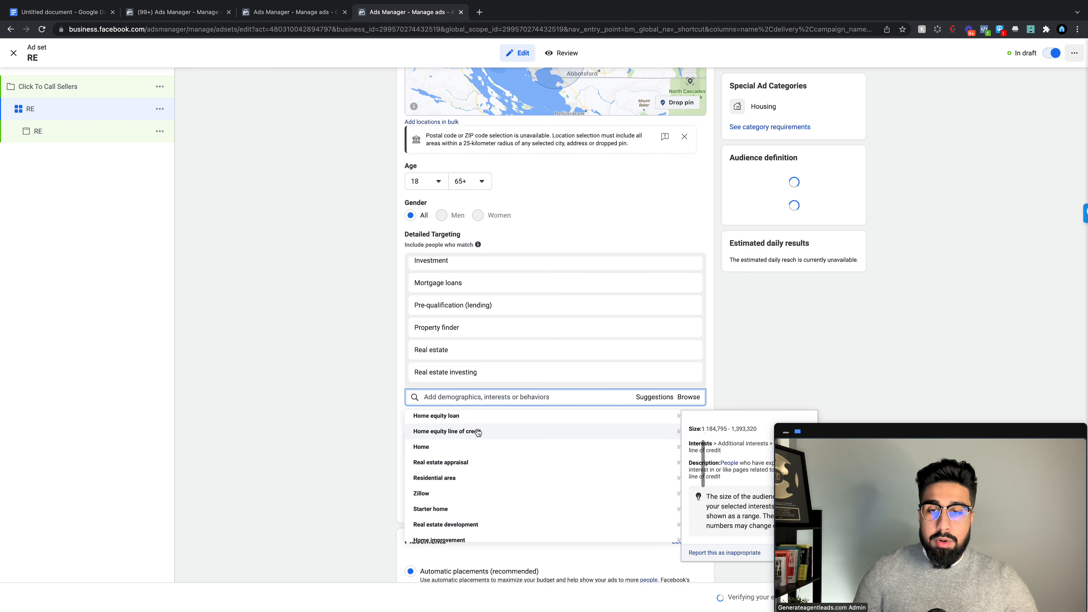
{"action": "left_click", "coordinate": [478, 432]}
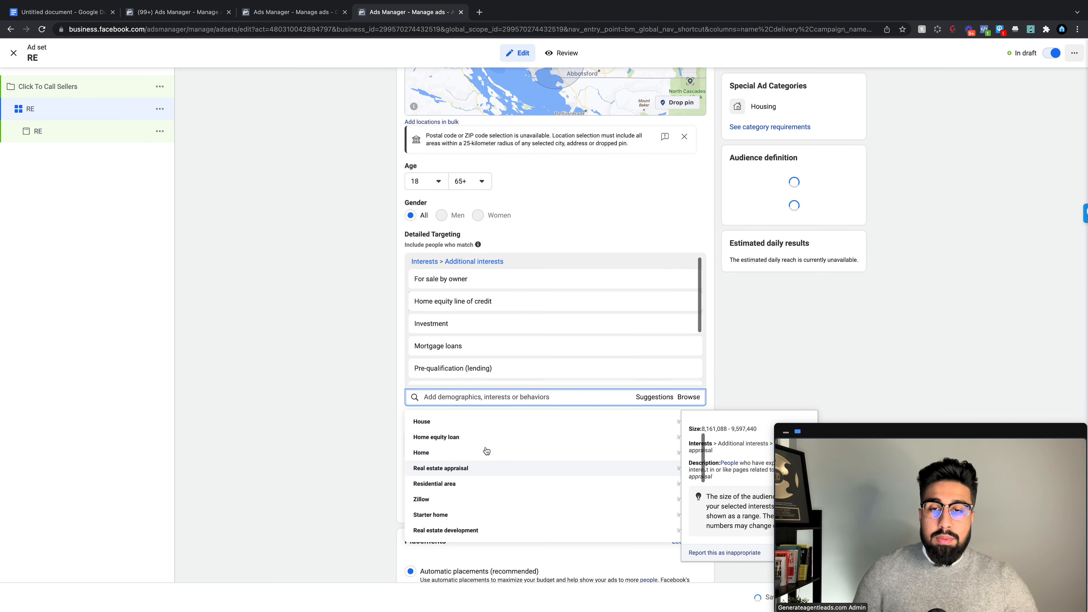
{"action": "scroll", "coordinate": [486, 450], "scroll_direction": "up", "scroll_amount": 1}
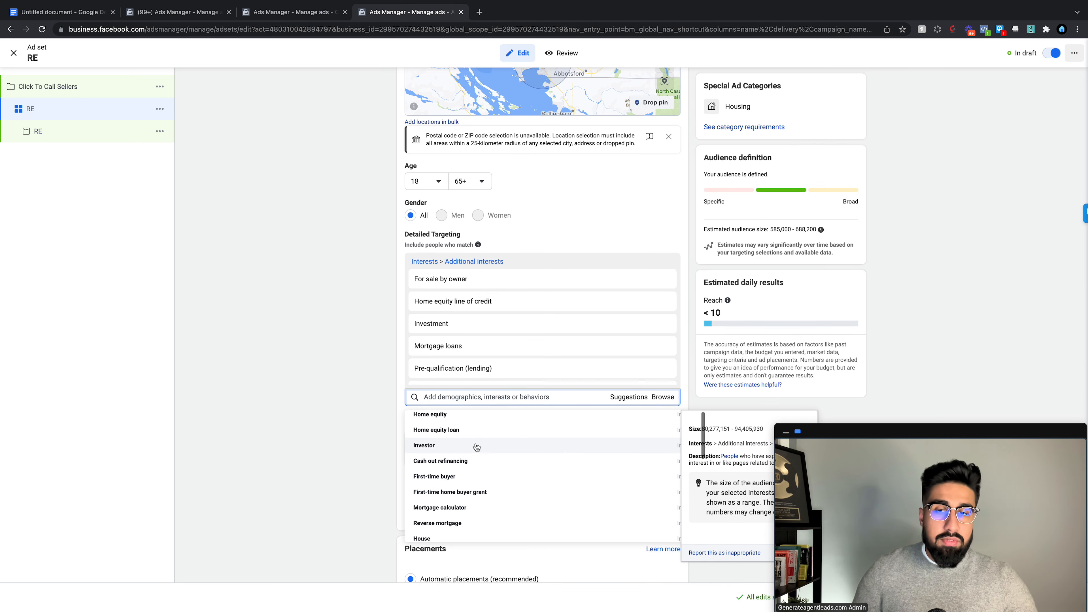
{"action": "left_click", "coordinate": [449, 446]}
{"action": "left_click", "coordinate": [267, 413]}
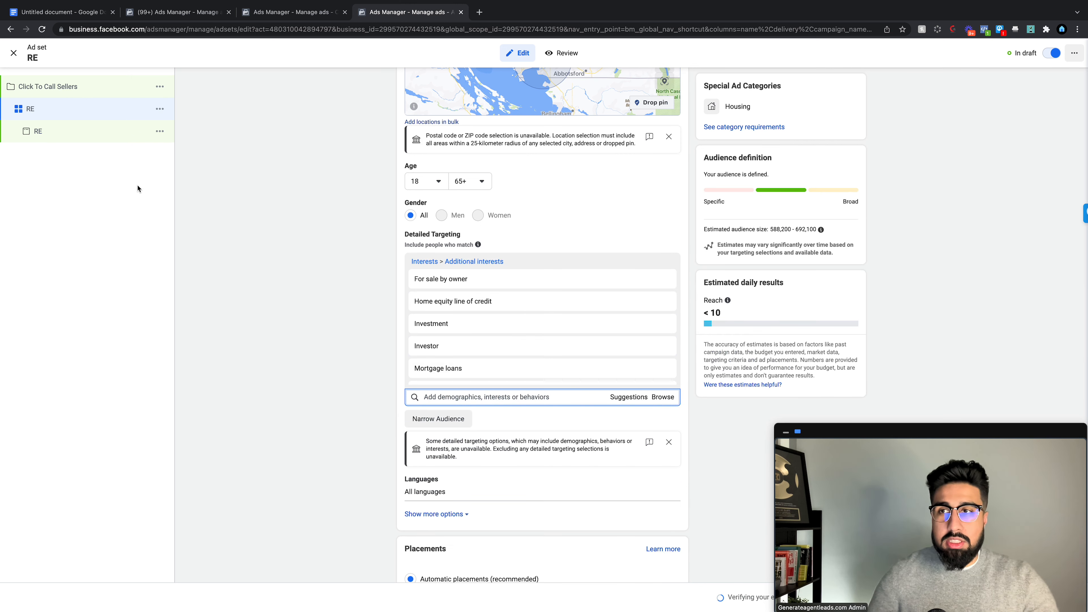
{"action": "scroll", "coordinate": [473, 316], "scroll_direction": "down", "scroll_amount": 2}
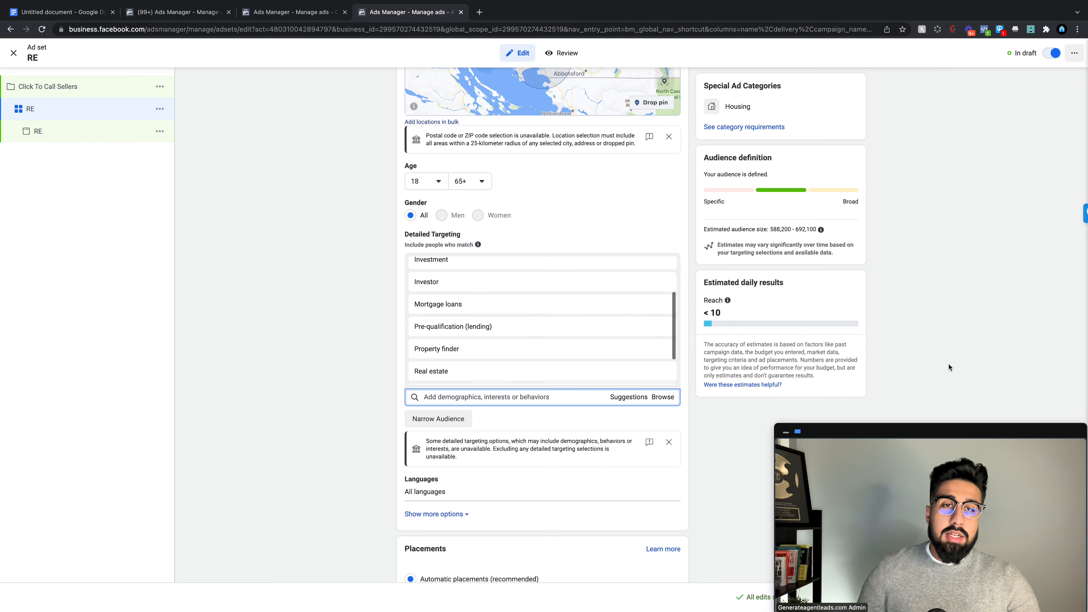
{"action": "scroll", "coordinate": [949, 364], "scroll_direction": "down", "scroll_amount": 5}
{"action": "scroll", "coordinate": [934, 357], "scroll_direction": "up", "scroll_amount": 8}
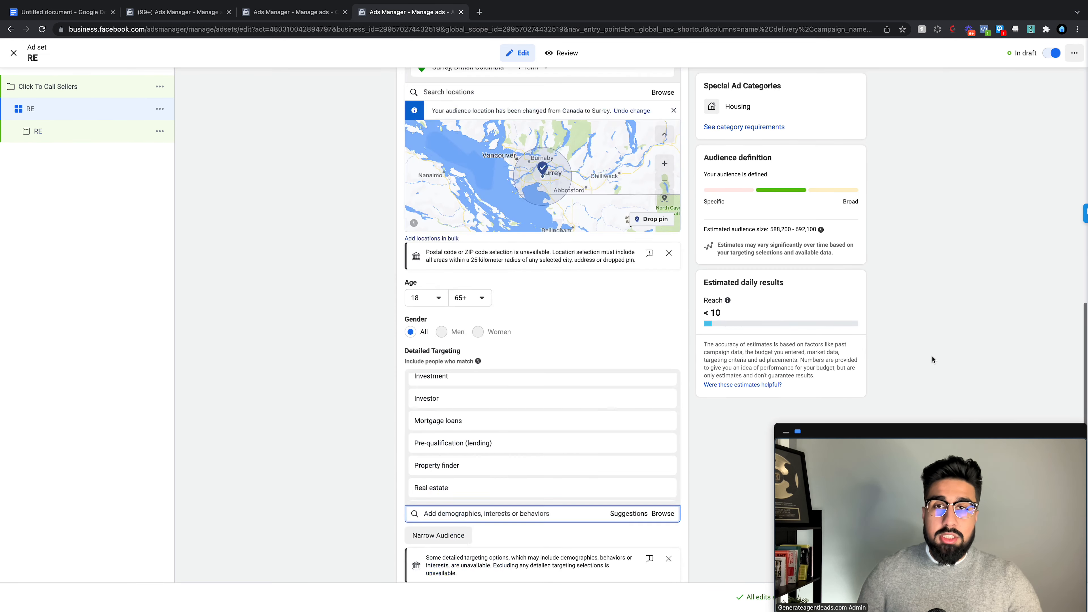
{"action": "scroll", "coordinate": [932, 355], "scroll_direction": "up", "scroll_amount": 10}
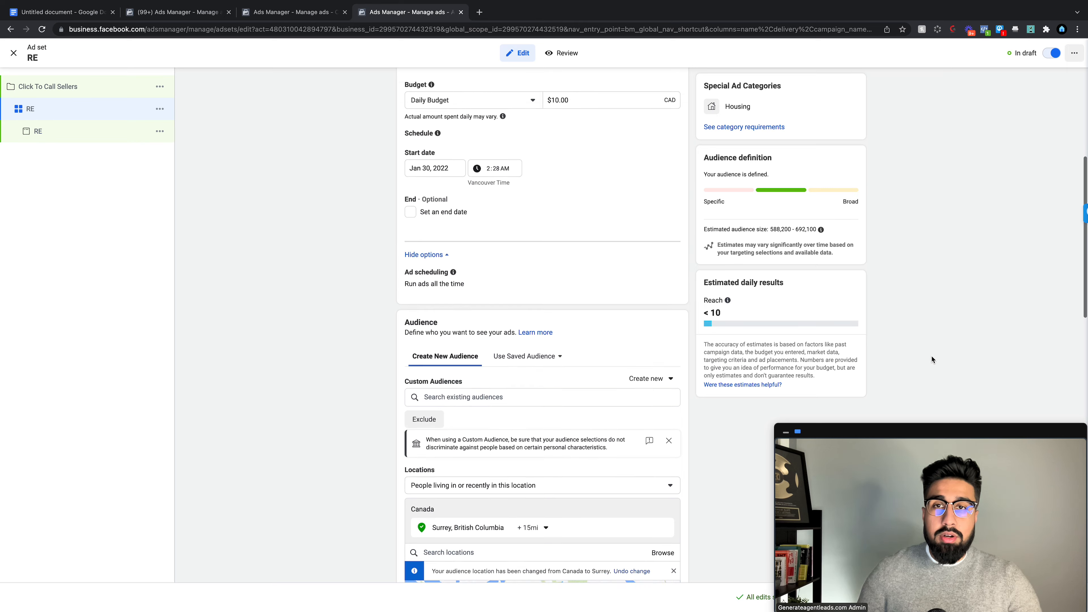
{"action": "scroll", "coordinate": [932, 355], "scroll_direction": "up", "scroll_amount": 5}
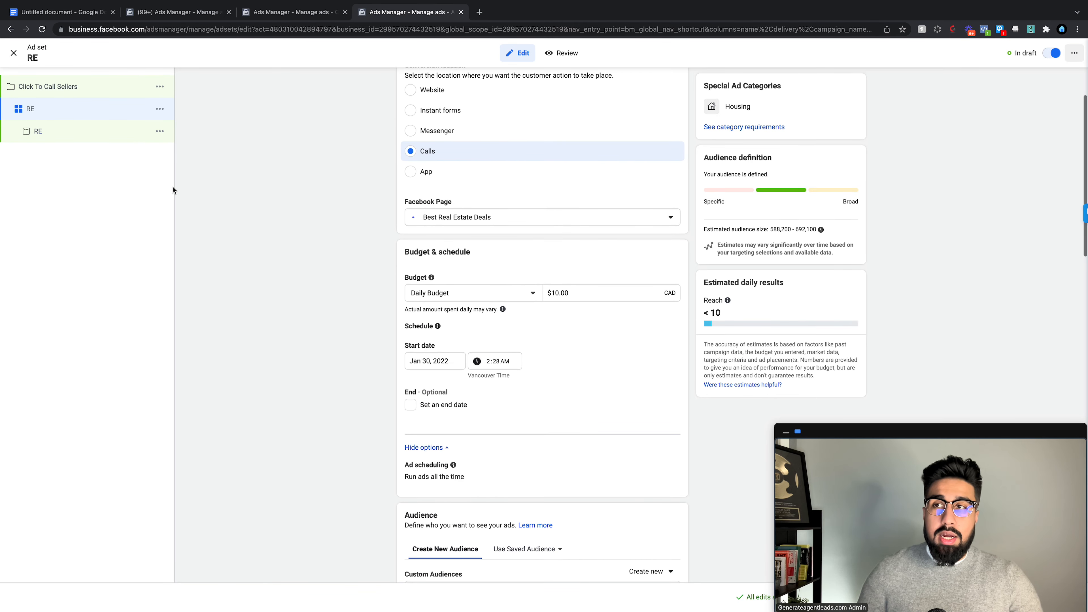
Step: Bring up the RE ad's editor, then return to the Click To Call Seller Ads Tutorial doc
{"action": "left_click", "coordinate": [120, 138]}
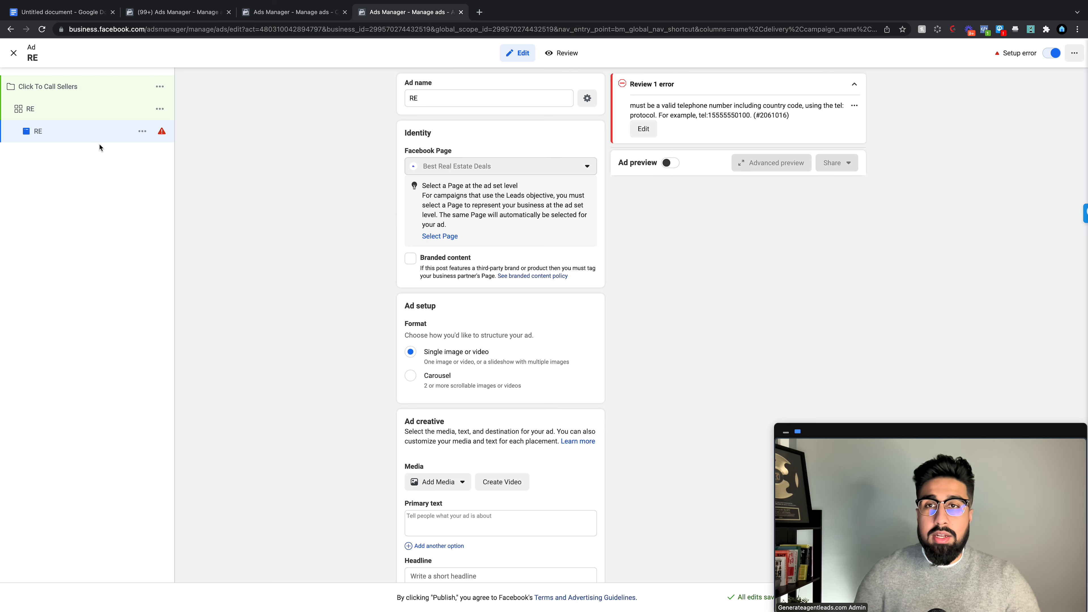
{"action": "left_click", "coordinate": [84, 14]}
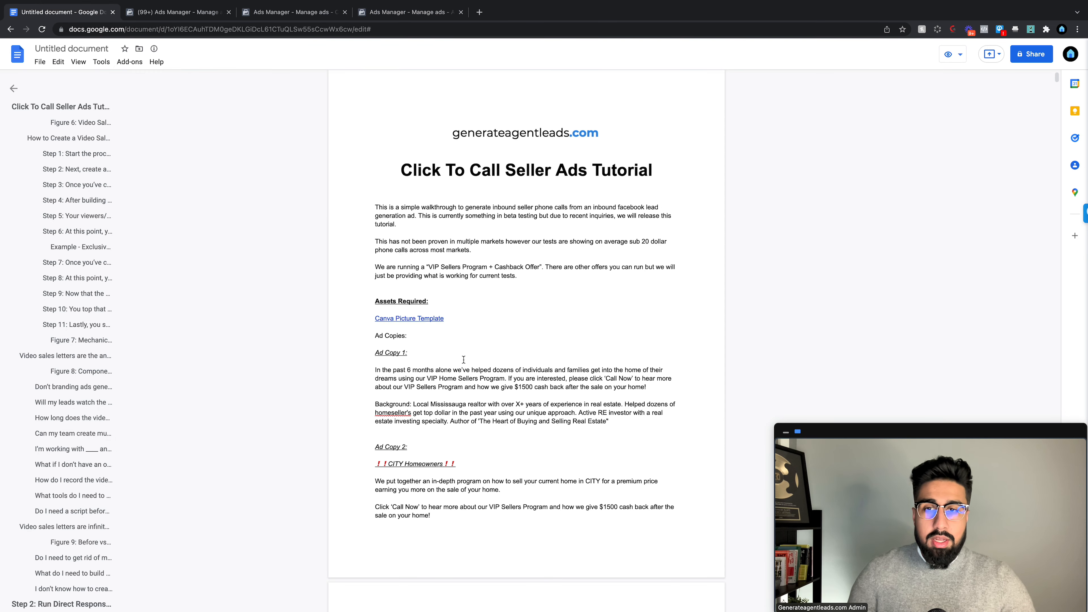
Step: Follow the doc's Canva Picture Template link into a new tab
{"action": "left_click", "coordinate": [412, 319]}
{"action": "left_click", "coordinate": [432, 335]}
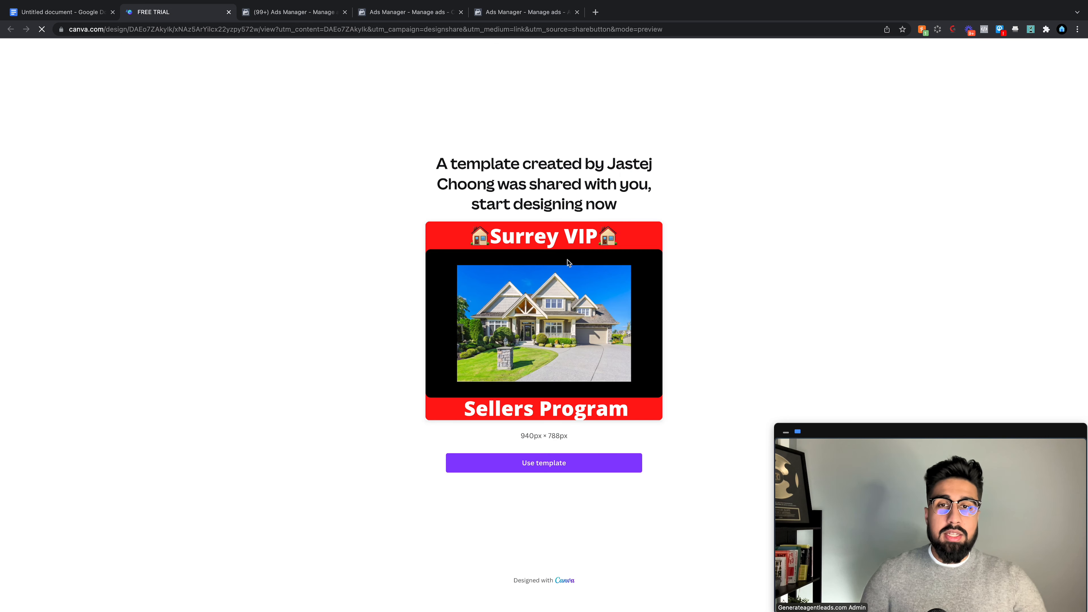
Step: Make an editable 'Copy of FREE TRIAL' of the Surrey VIP Sellers Program template
{"action": "left_click", "coordinate": [527, 462]}
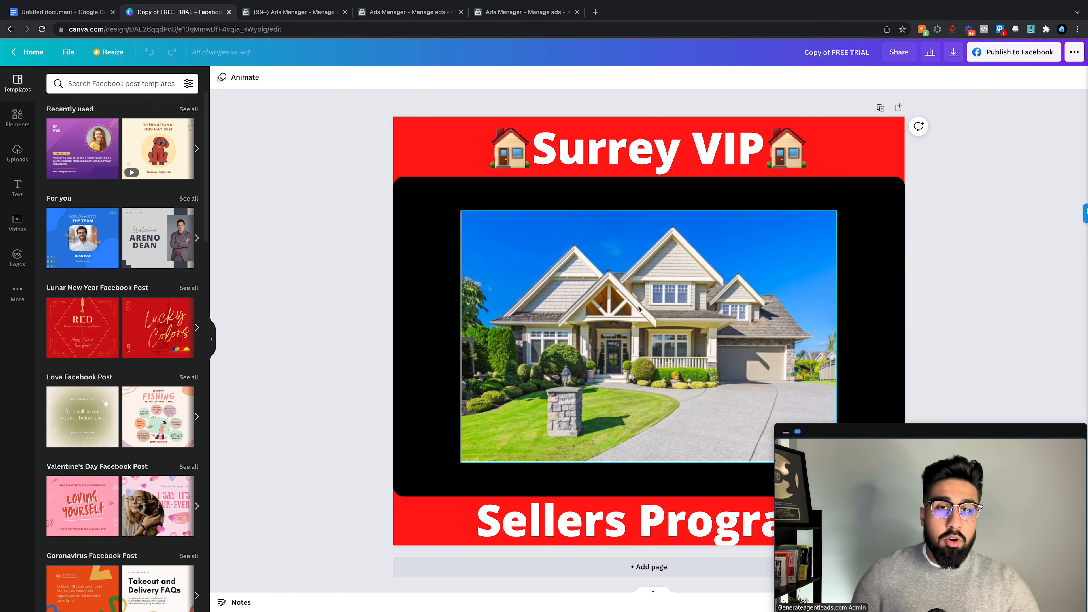
{"action": "left_click", "coordinate": [750, 159]}
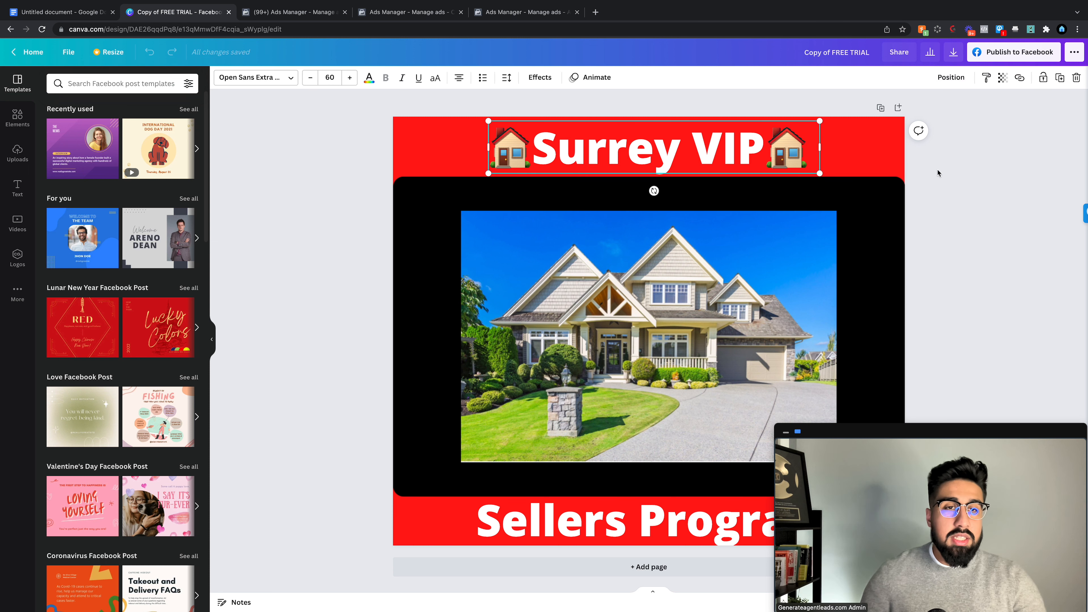
{"action": "left_click", "coordinate": [956, 175]}
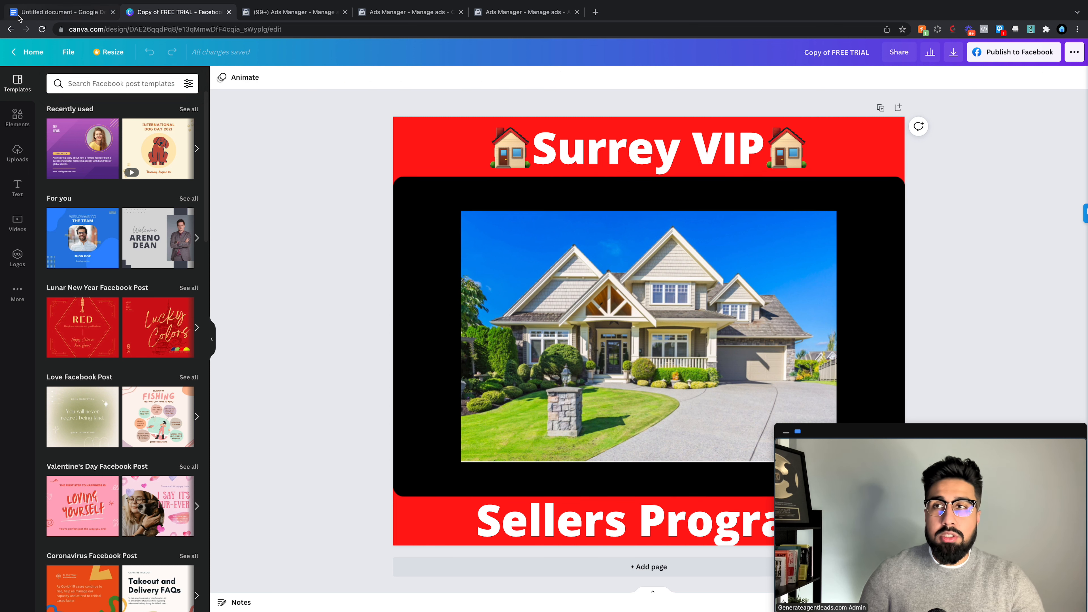
Step: Upload the Surrey VIP Sellers Program screenshot as the RE ad's image
{"action": "left_click", "coordinate": [509, 13]}
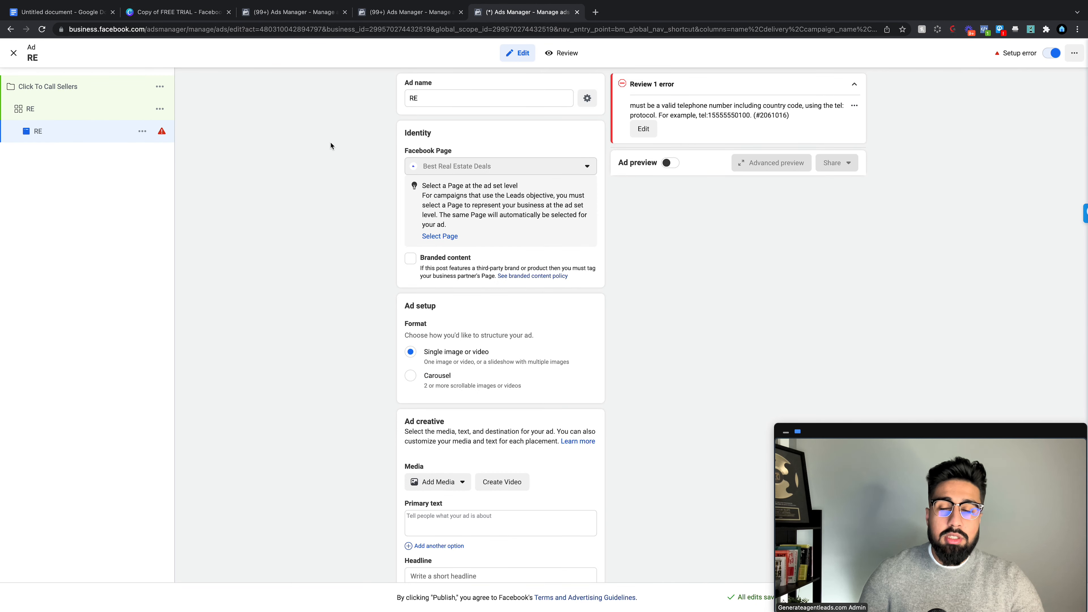
{"action": "scroll", "coordinate": [582, 245], "scroll_direction": "down", "scroll_amount": 3}
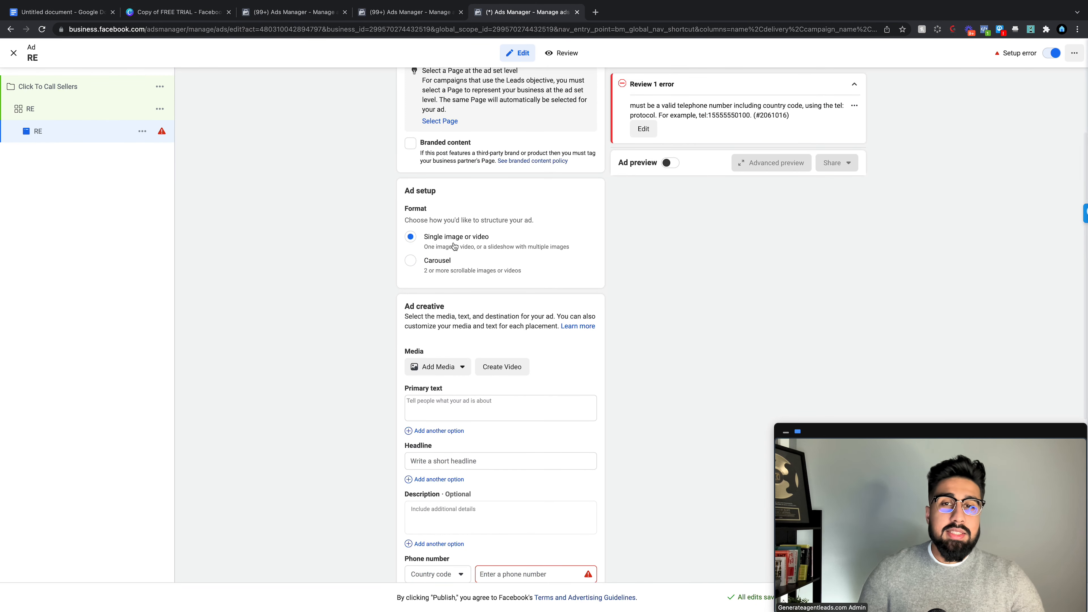
{"action": "scroll", "coordinate": [478, 245], "scroll_direction": "down", "scroll_amount": 2}
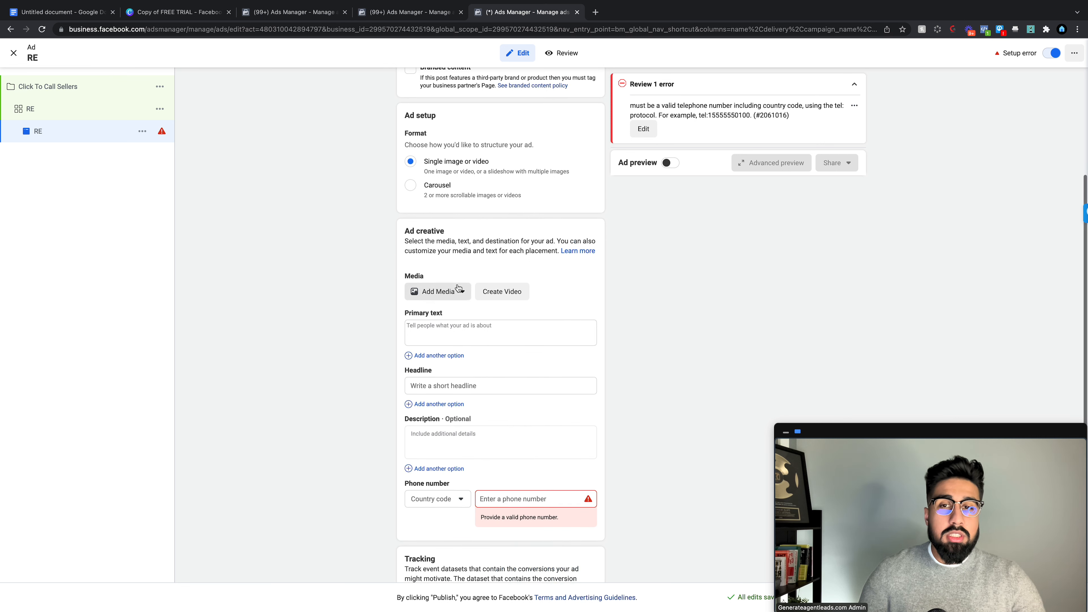
{"action": "left_click", "coordinate": [455, 290]}
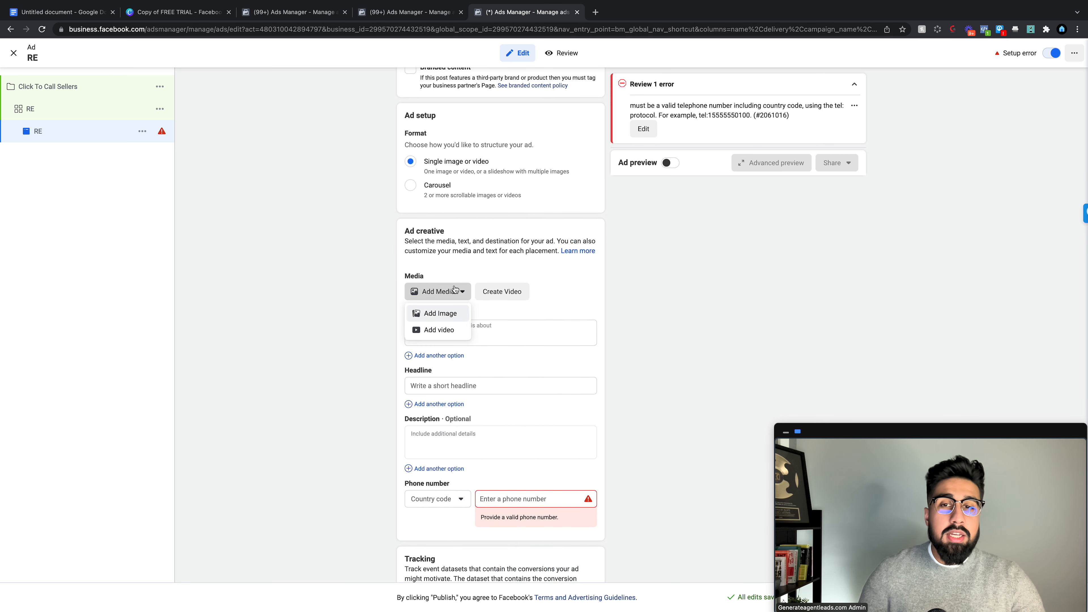
{"action": "left_click", "coordinate": [449, 316]}
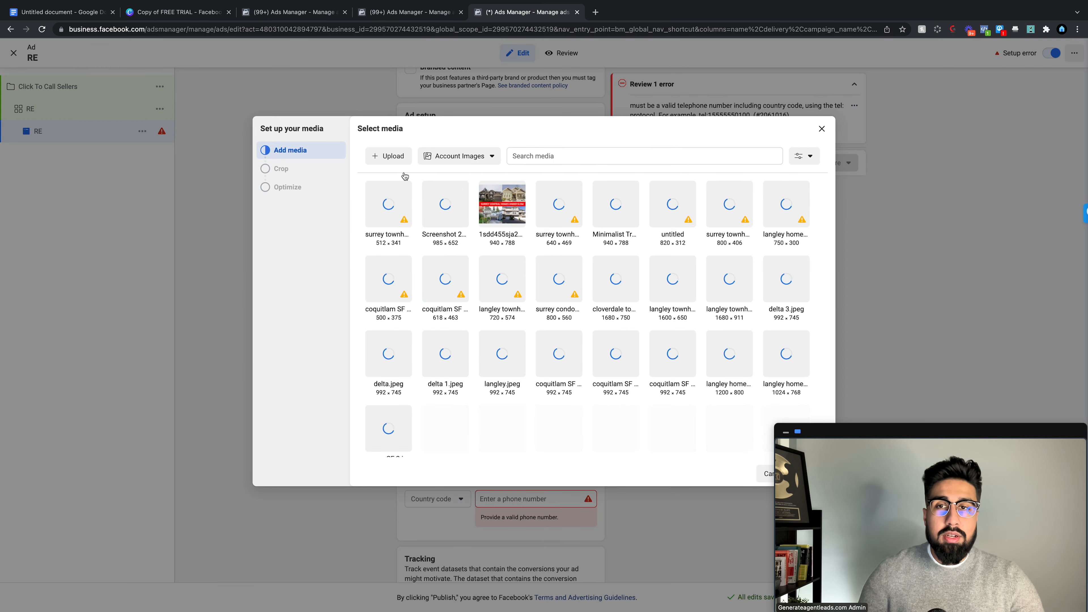
{"action": "left_click", "coordinate": [394, 157]}
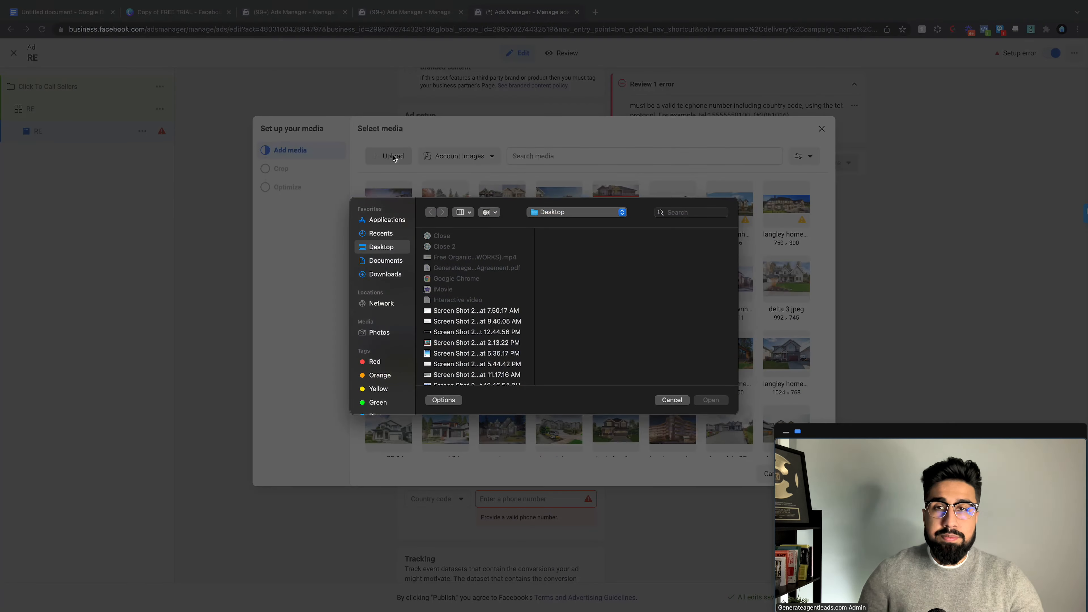
{"action": "scroll", "coordinate": [463, 347], "scroll_direction": "down", "scroll_amount": 3}
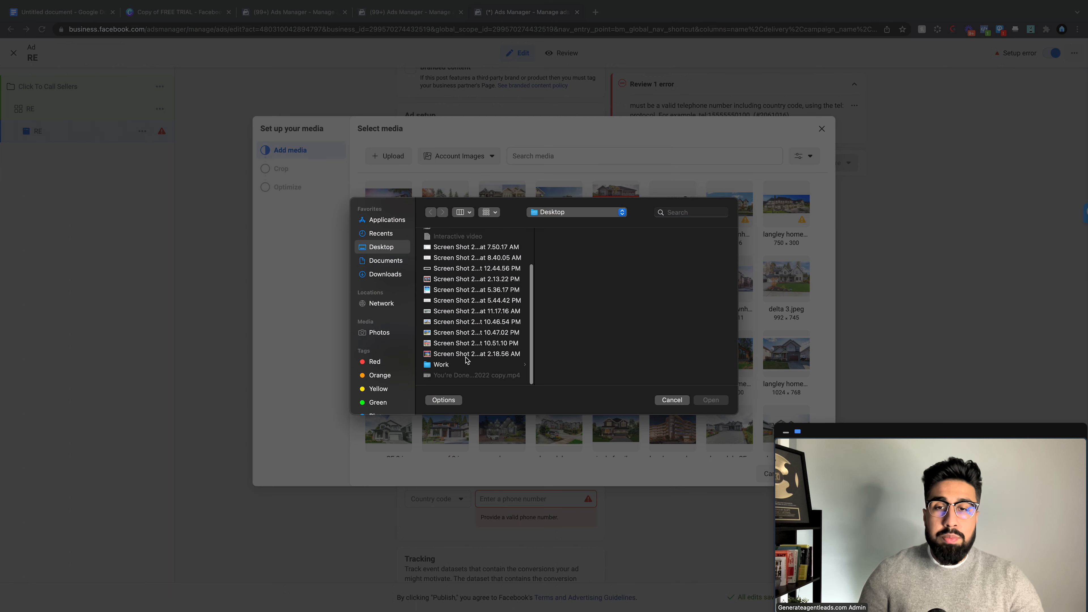
{"action": "left_click", "coordinate": [467, 355]}
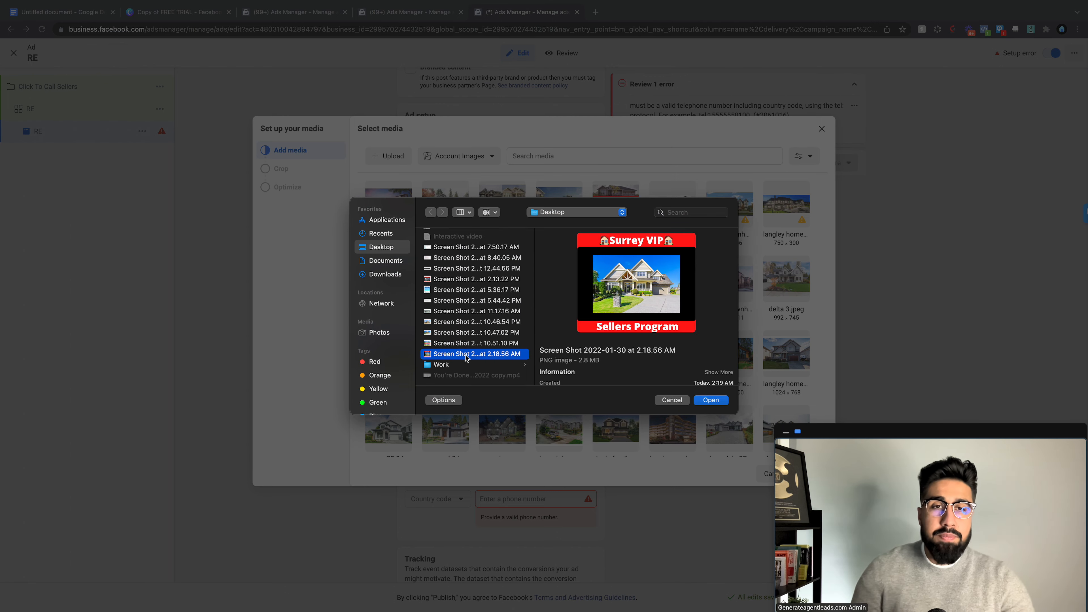
{"action": "double_click", "coordinate": [465, 353]}
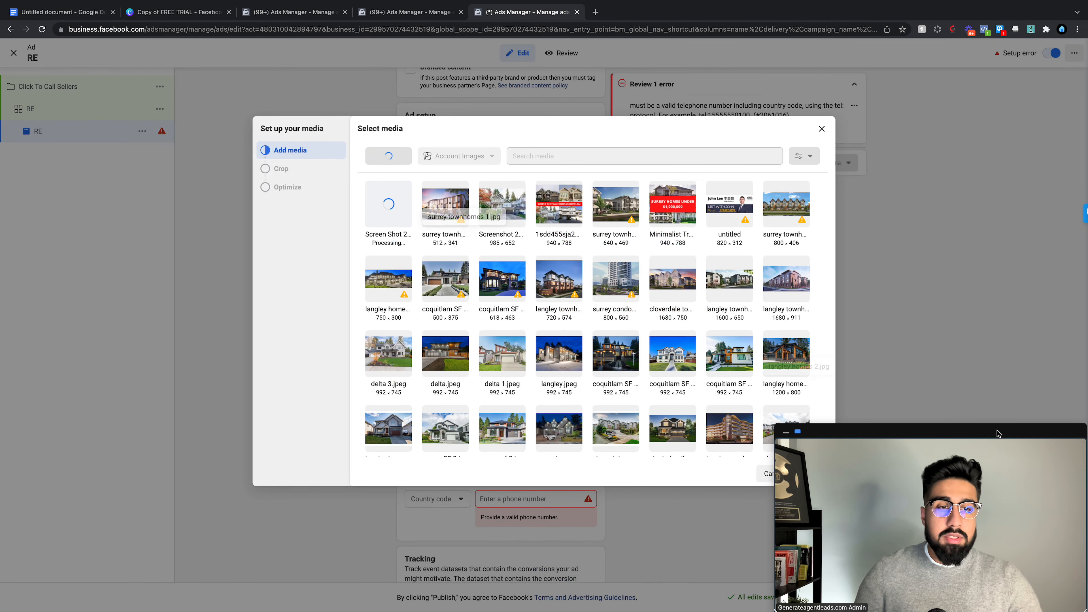
Step: Keep the image's Original crop and attach it to the ad
{"action": "left_click_drag", "start_coordinate": [998, 435], "coordinate": [1055, 477]}
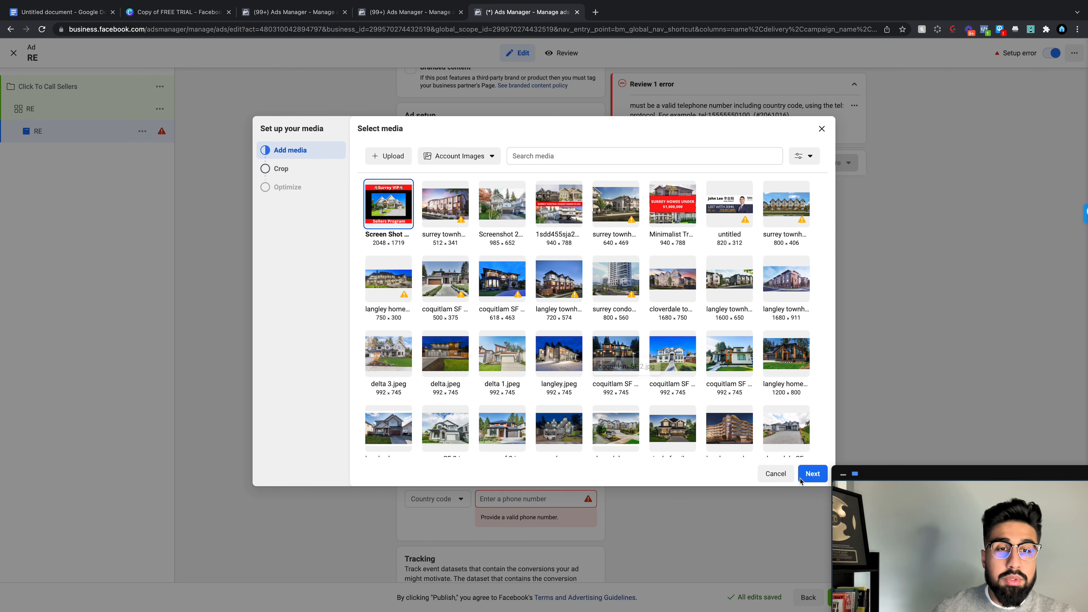
{"action": "left_click", "coordinate": [813, 473]}
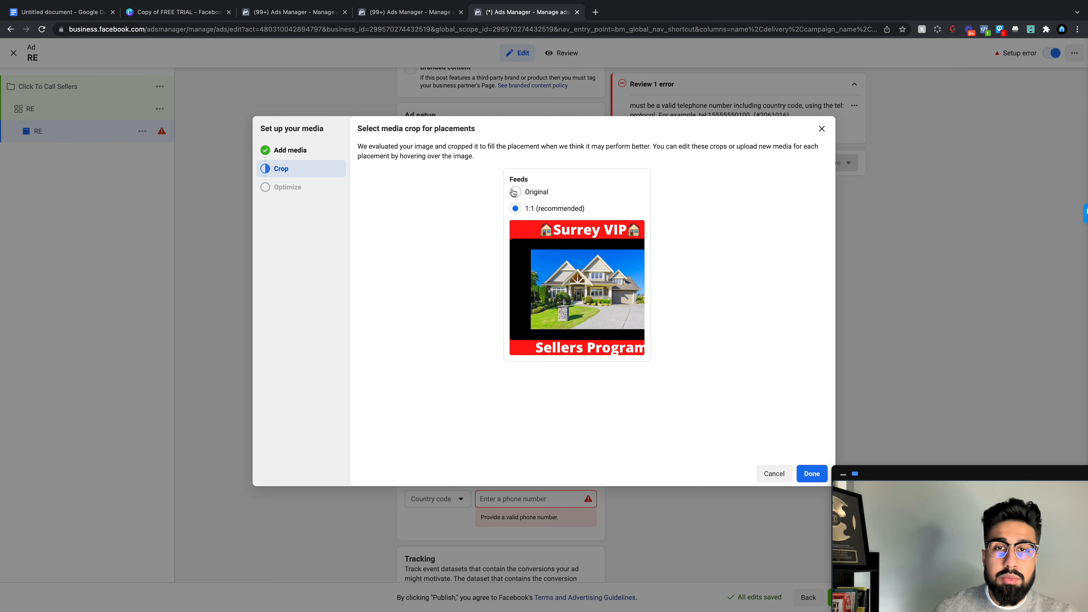
{"action": "left_click", "coordinate": [514, 192]}
{"action": "left_click", "coordinate": [812, 473]}
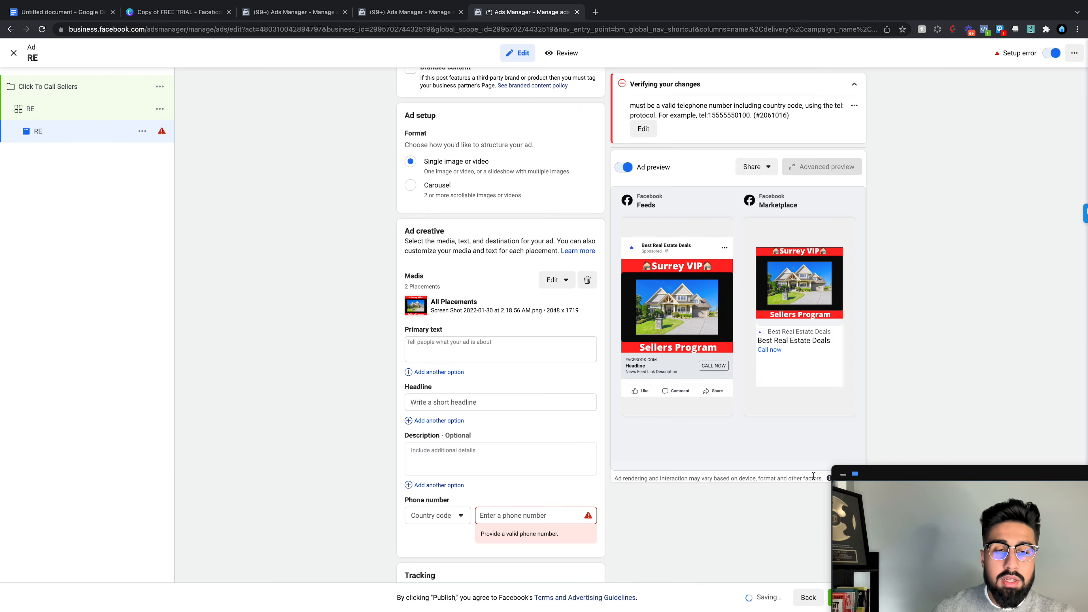
Step: Paste the doc's Ad Copy 1 into Primary text and add a second text option
{"action": "left_click", "coordinate": [501, 337]}
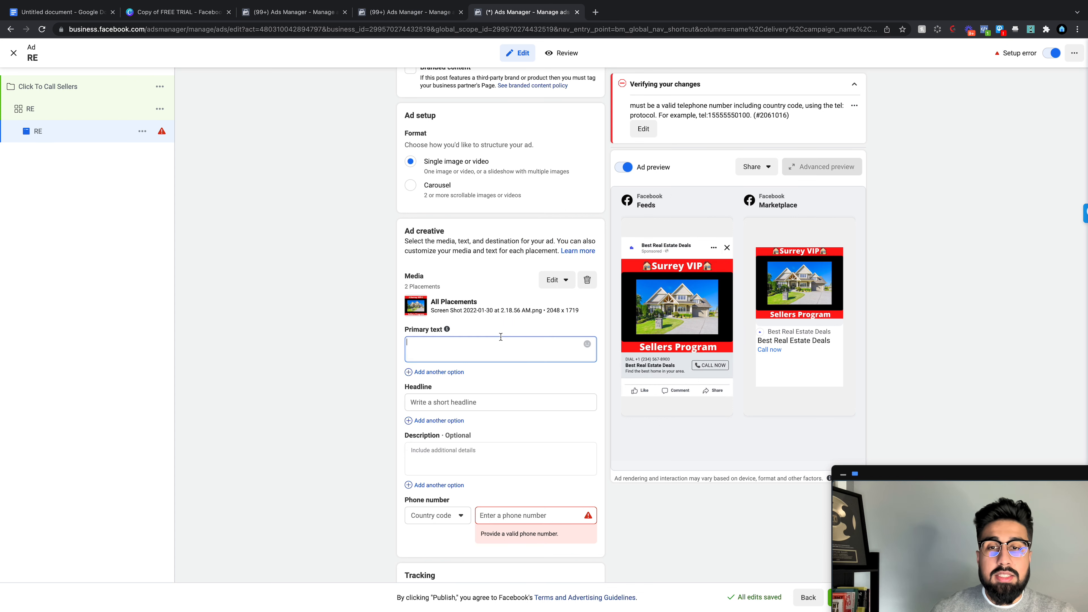
{"action": "left_click", "coordinate": [88, 12]}
{"action": "scroll", "coordinate": [373, 237], "scroll_direction": "down", "scroll_amount": 3}
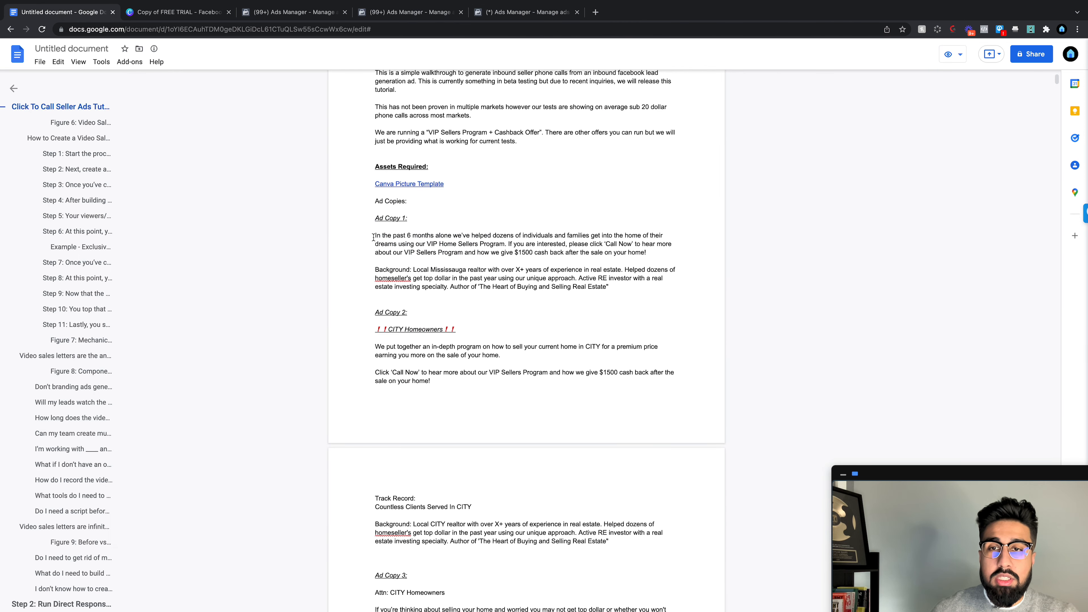
{"action": "left_click_drag", "start_coordinate": [373, 236], "coordinate": [596, 279]}
{"action": "key", "text": "super+c"}
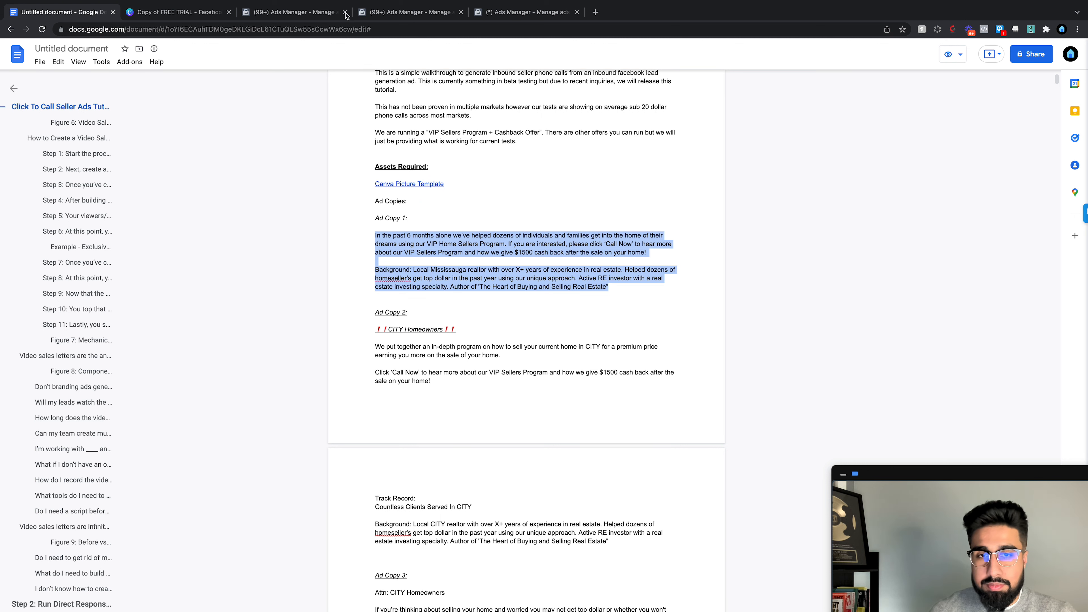
{"action": "mouse_move", "coordinate": [201, 13]}
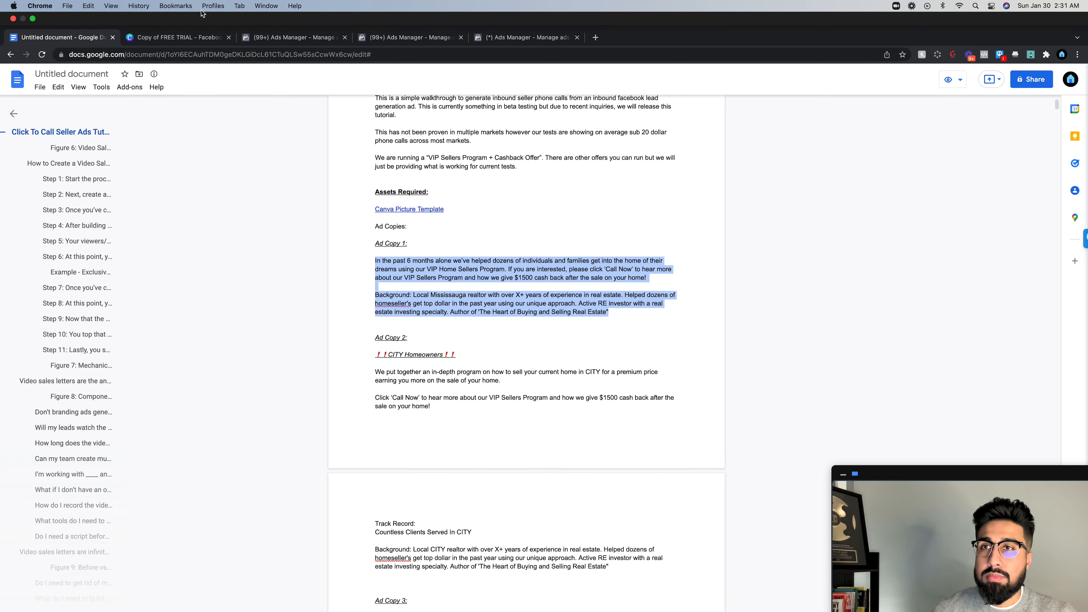
{"action": "left_click", "coordinate": [521, 38]}
{"action": "key", "text": "super+v"}
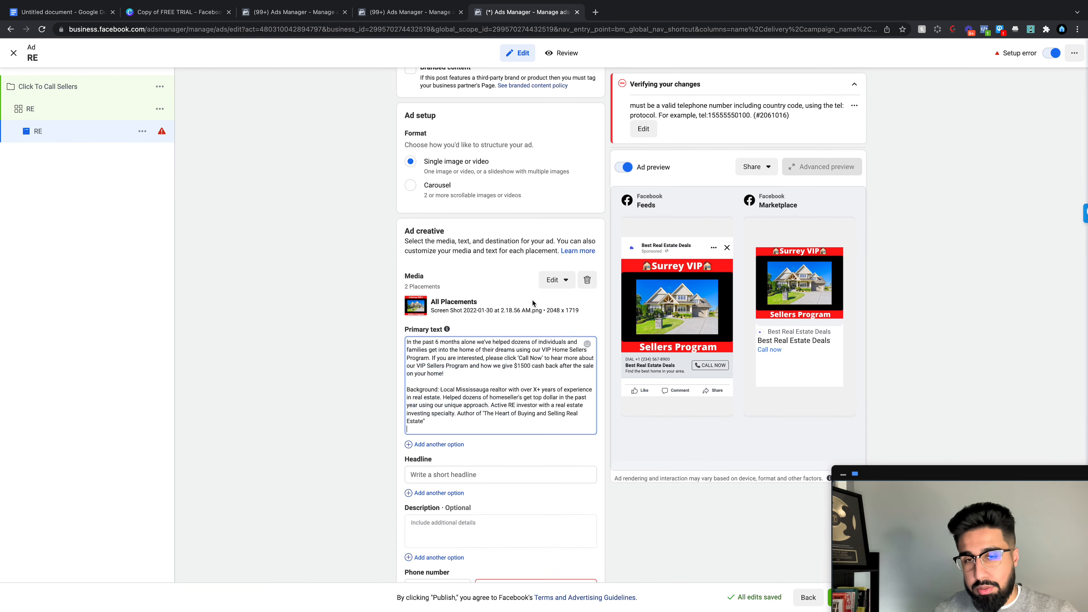
{"action": "left_click", "coordinate": [428, 444]}
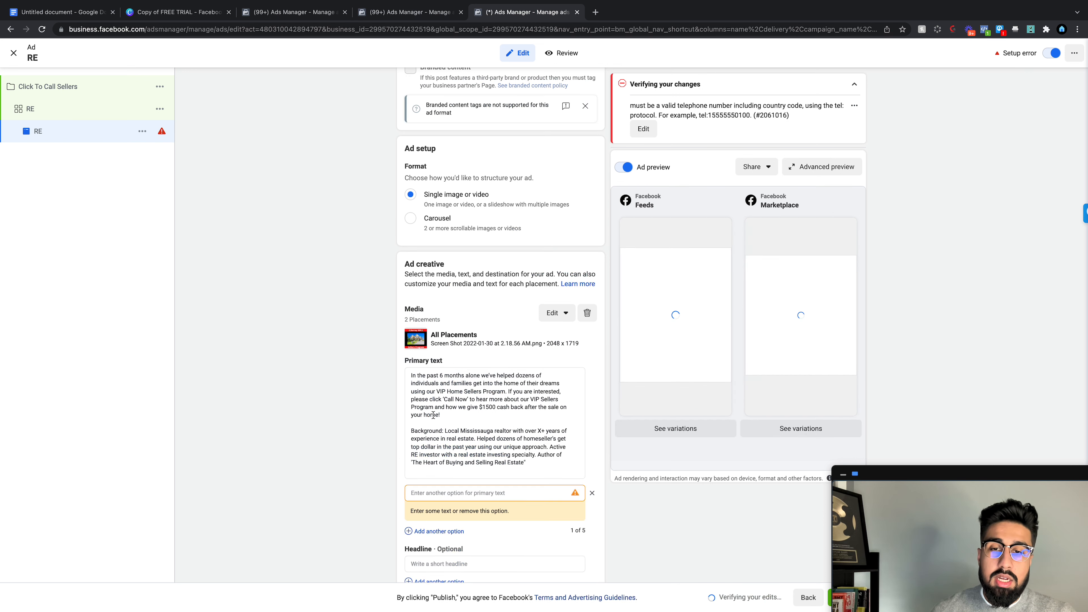
{"action": "scroll", "coordinate": [428, 444], "scroll_direction": "down", "scroll_amount": 5}
Step: Paste Ad Copy 2 into the second primary-text option and add a third empty option
{"action": "left_click", "coordinate": [70, 37]}
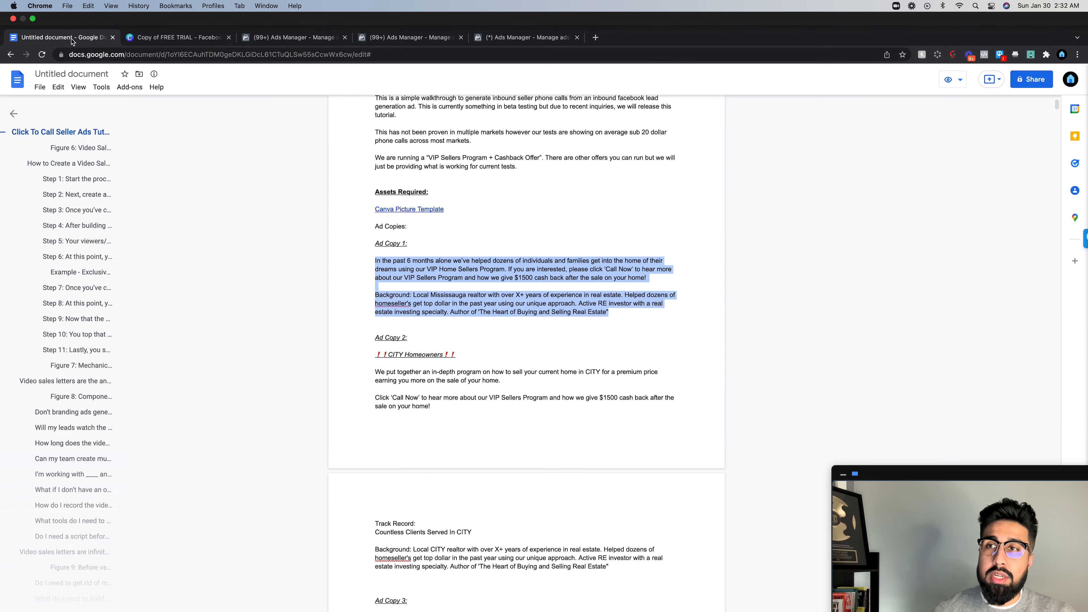
{"action": "left_click_drag", "start_coordinate": [373, 271], "coordinate": [456, 328]}
{"action": "left_click_drag", "start_coordinate": [374, 417], "coordinate": [379, 472]}
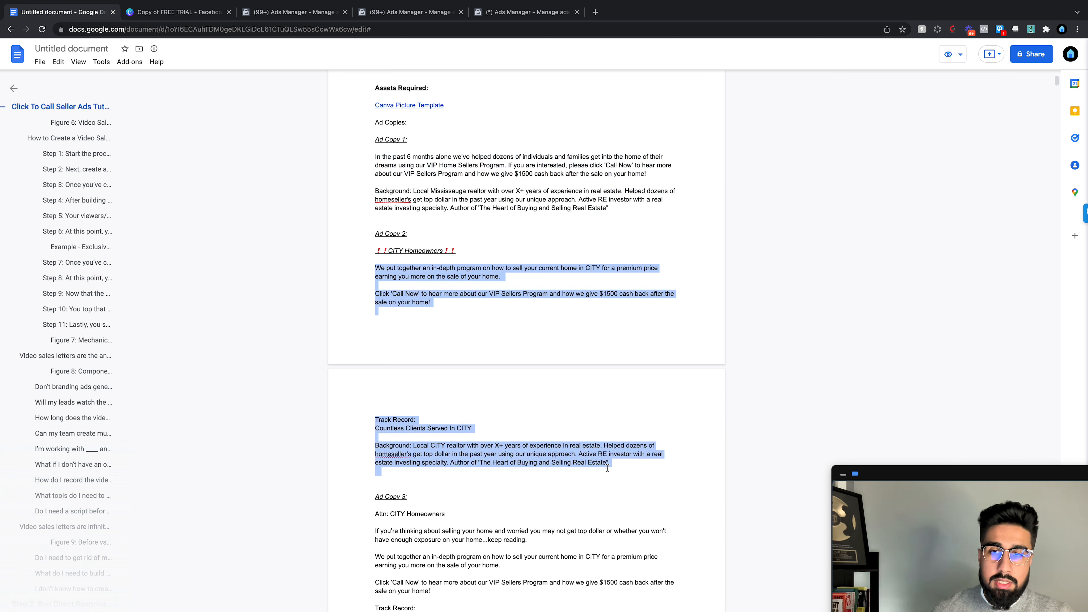
{"action": "left_click", "coordinate": [458, 297]}
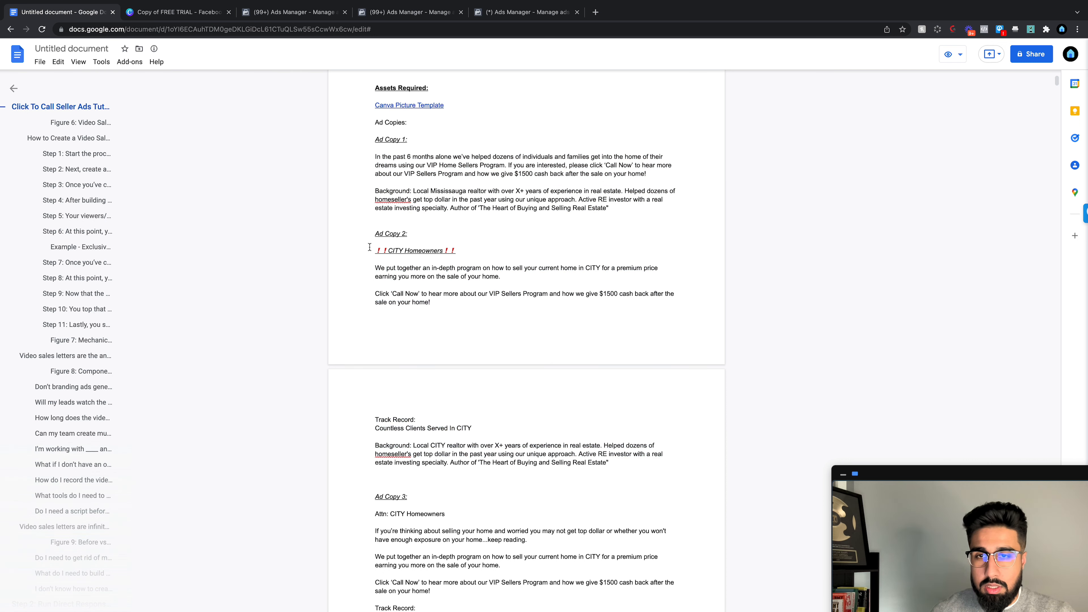
{"action": "left_click_drag", "start_coordinate": [369, 247], "coordinate": [459, 252]}
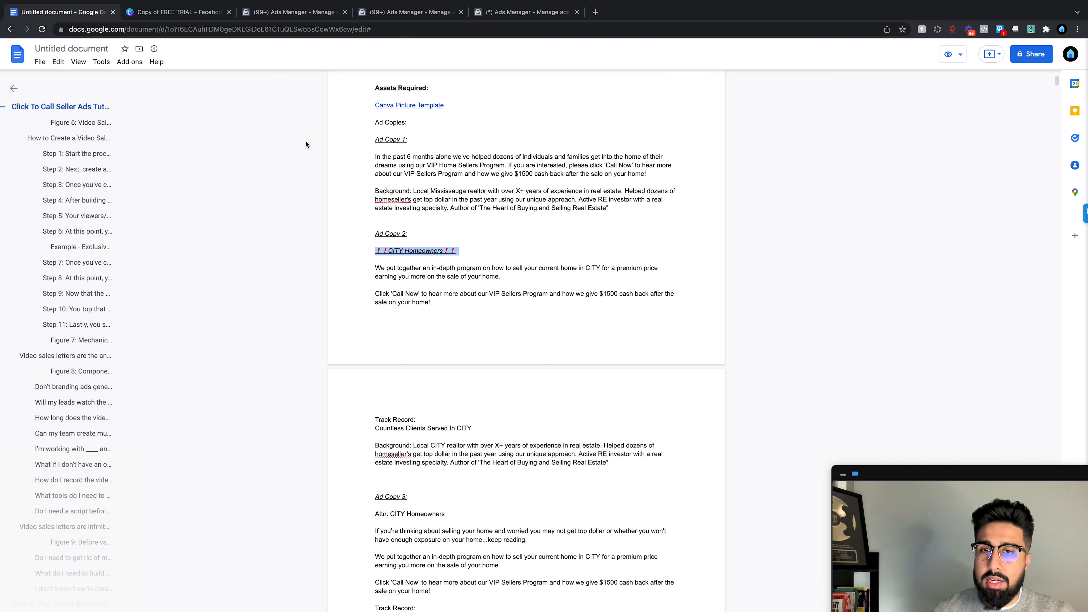
{"action": "left_click_drag", "start_coordinate": [374, 250], "coordinate": [613, 463]}
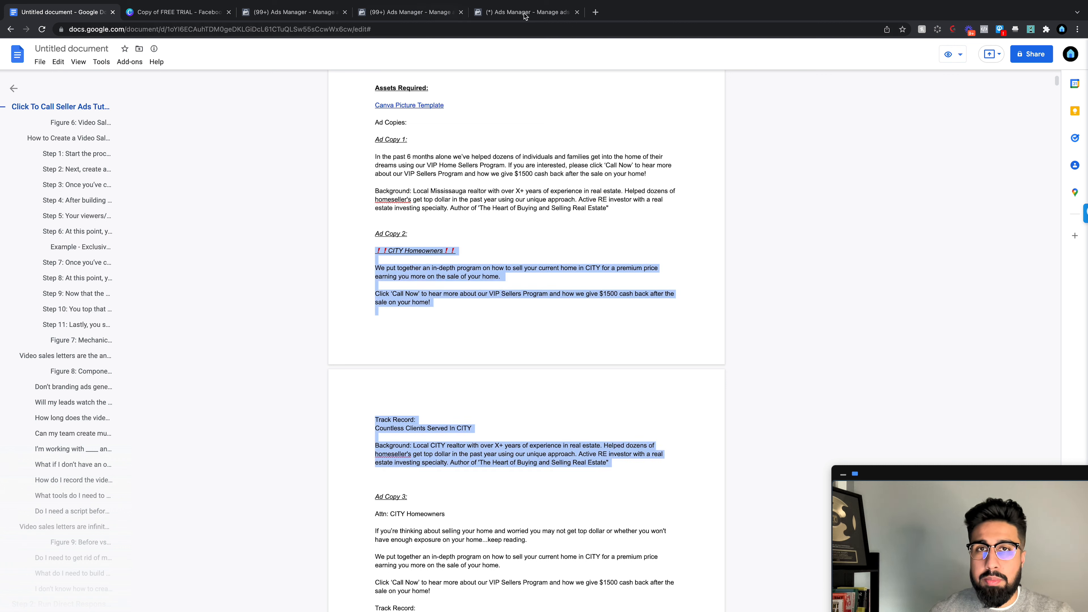
{"action": "left_click", "coordinate": [495, 15]}
{"action": "left_click", "coordinate": [517, 385]}
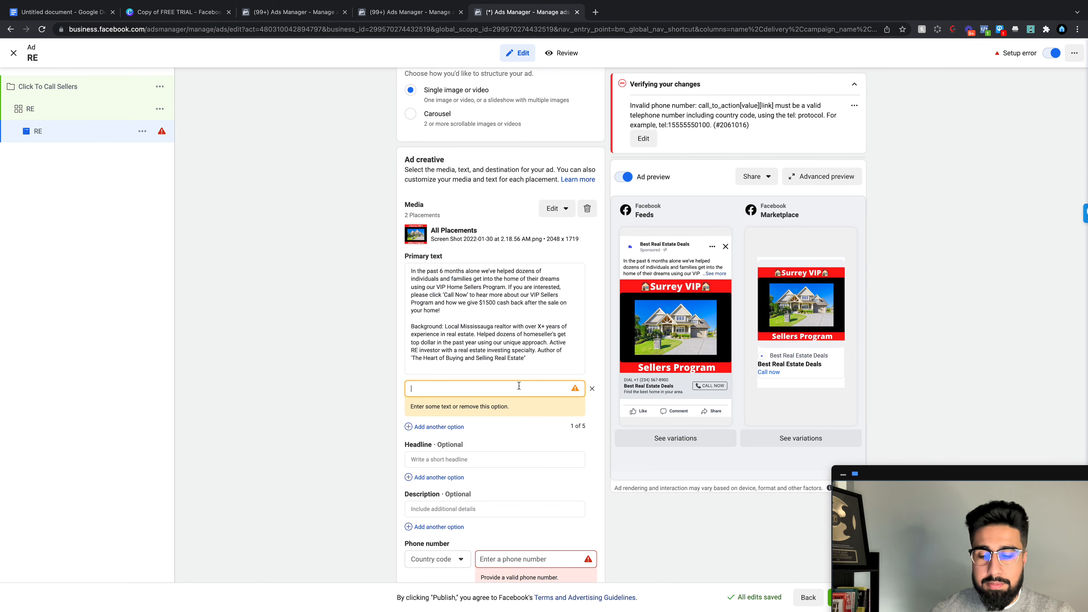
{"action": "key", "text": "ctrl+v"}
{"action": "scroll", "coordinate": [526, 375], "scroll_direction": "down", "scroll_amount": 2}
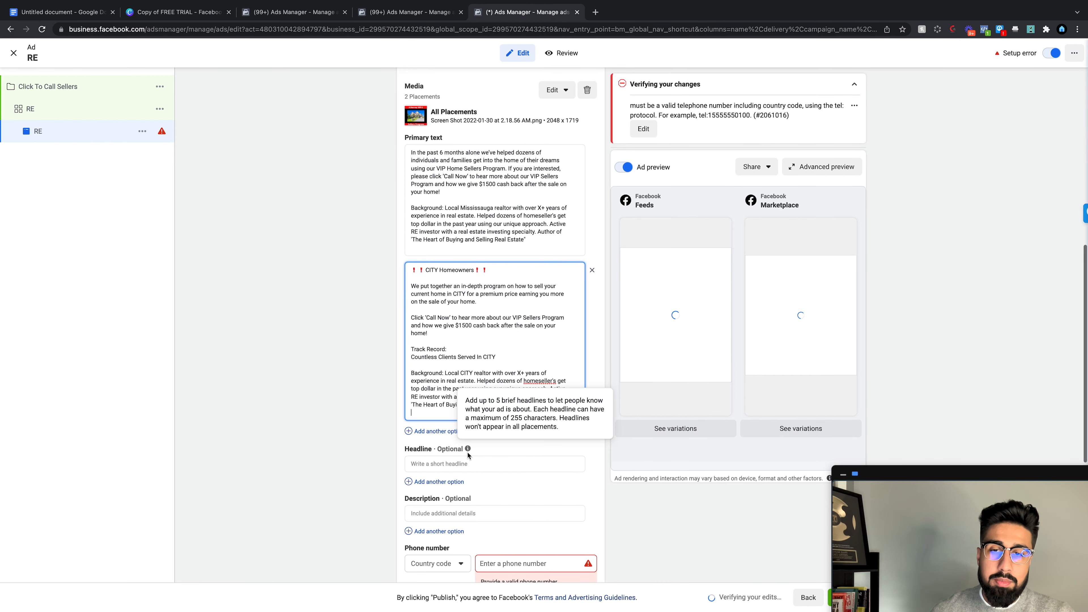
{"action": "left_click", "coordinate": [424, 447]}
{"action": "left_click", "coordinate": [469, 437]}
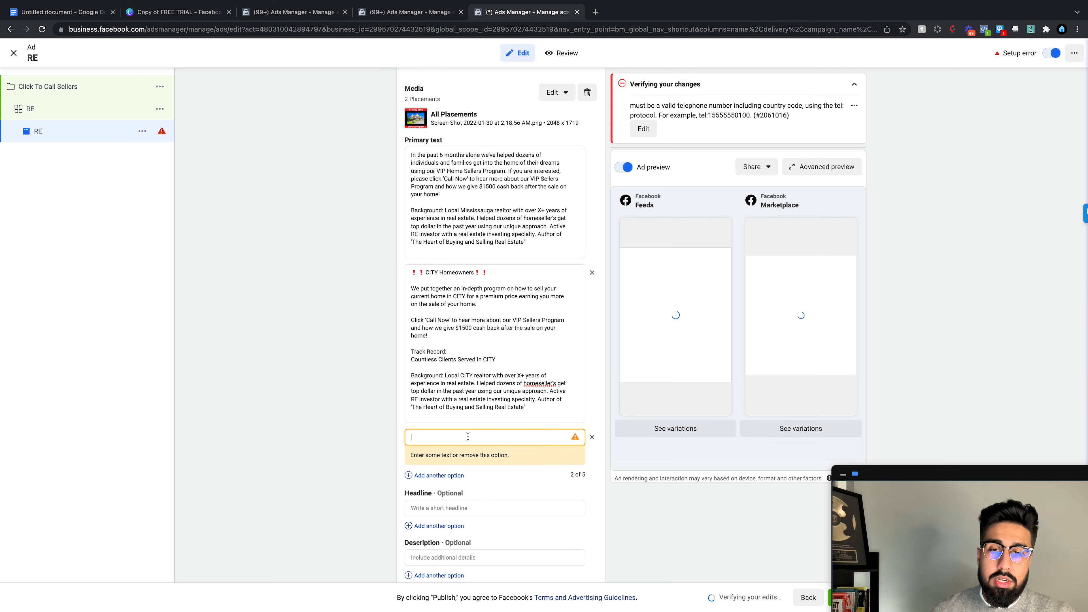
Step: Copy all of Ad Copy 3 from the tutorial document
{"action": "left_click", "coordinate": [80, 16]}
{"action": "scroll", "coordinate": [377, 394], "scroll_direction": "down", "scroll_amount": 3}
{"action": "left_click", "coordinate": [374, 392]}
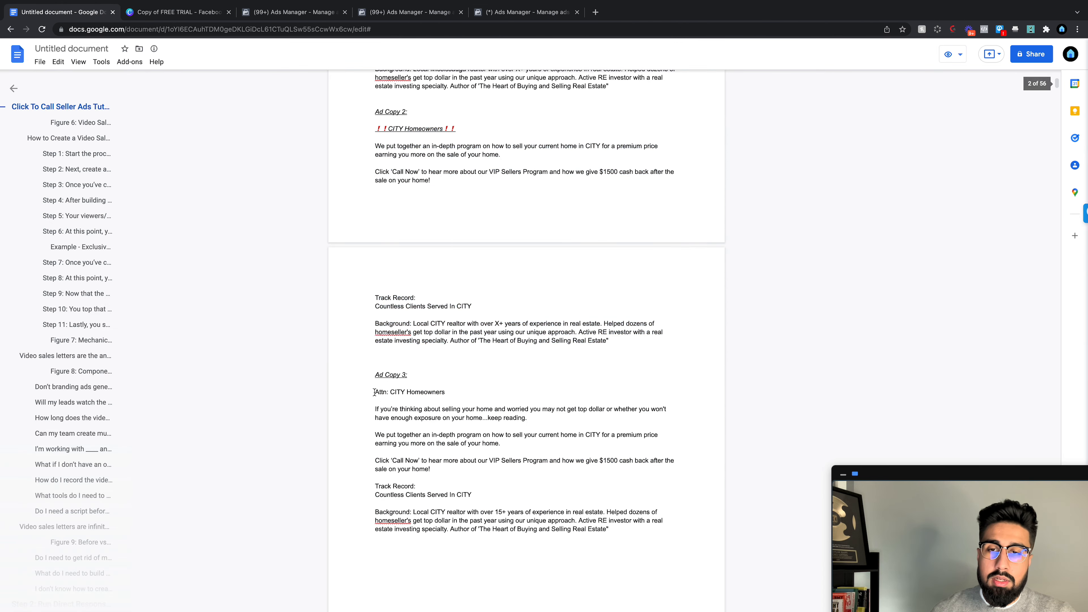
{"action": "left_click_drag", "start_coordinate": [374, 392], "coordinate": [608, 532]}
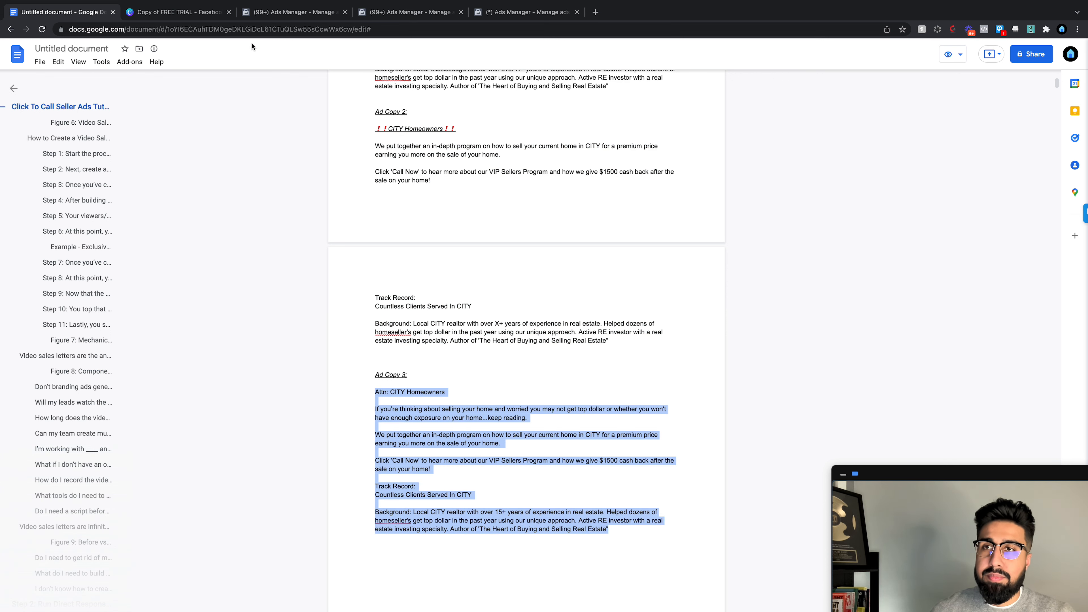
{"action": "left_click", "coordinate": [543, 12]}
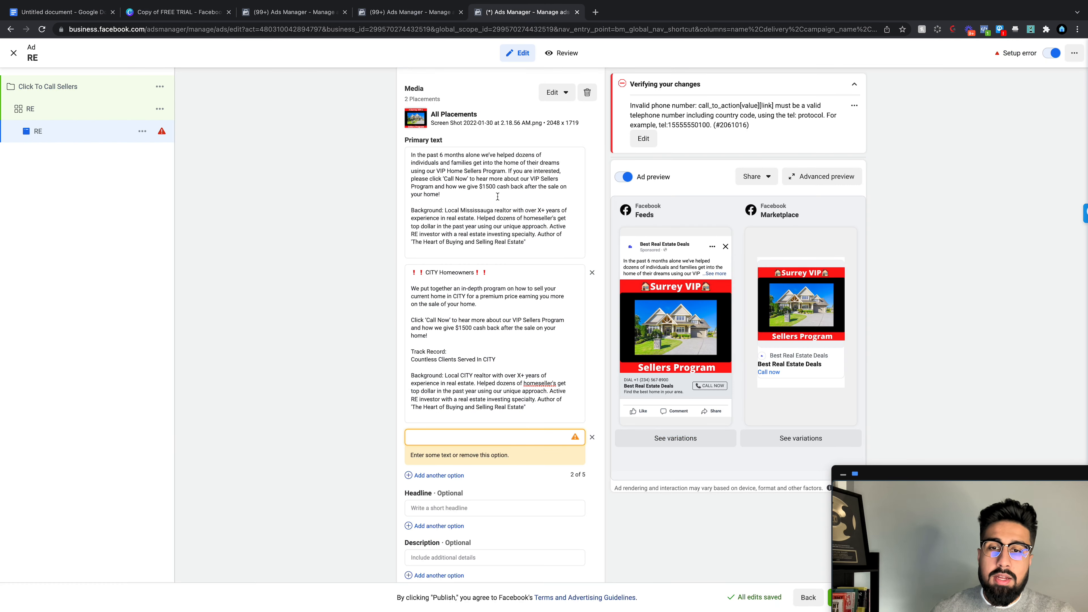
Step: Paste Ad Copy 3 as option three; change Mississauga to Surrey and X to 10 in option one
{"action": "key", "text": "super+v"}
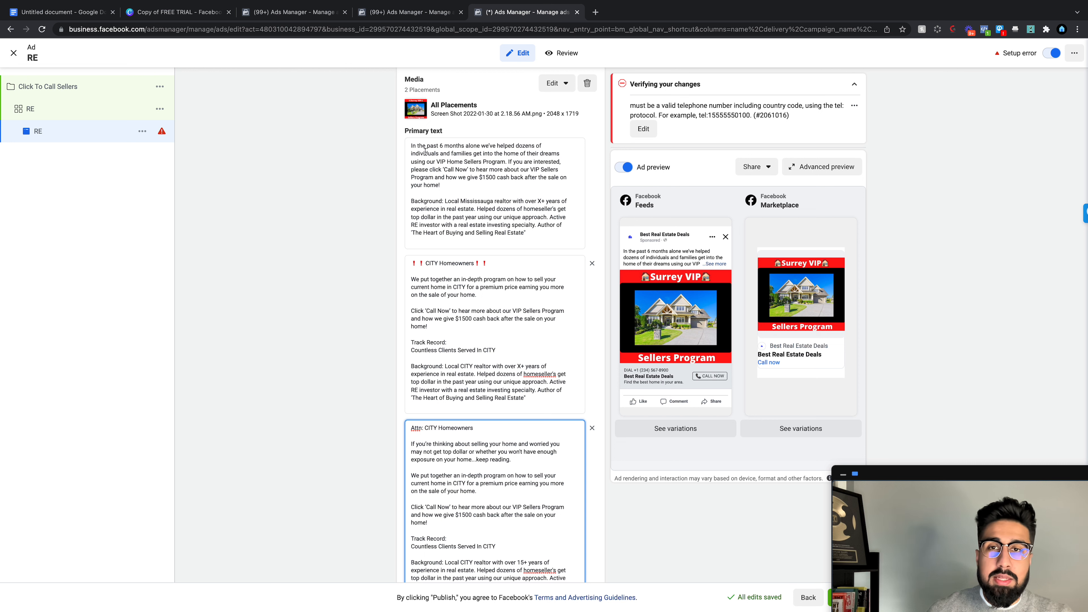
{"action": "left_click_drag", "start_coordinate": [997, 471], "coordinate": [960, 431]}
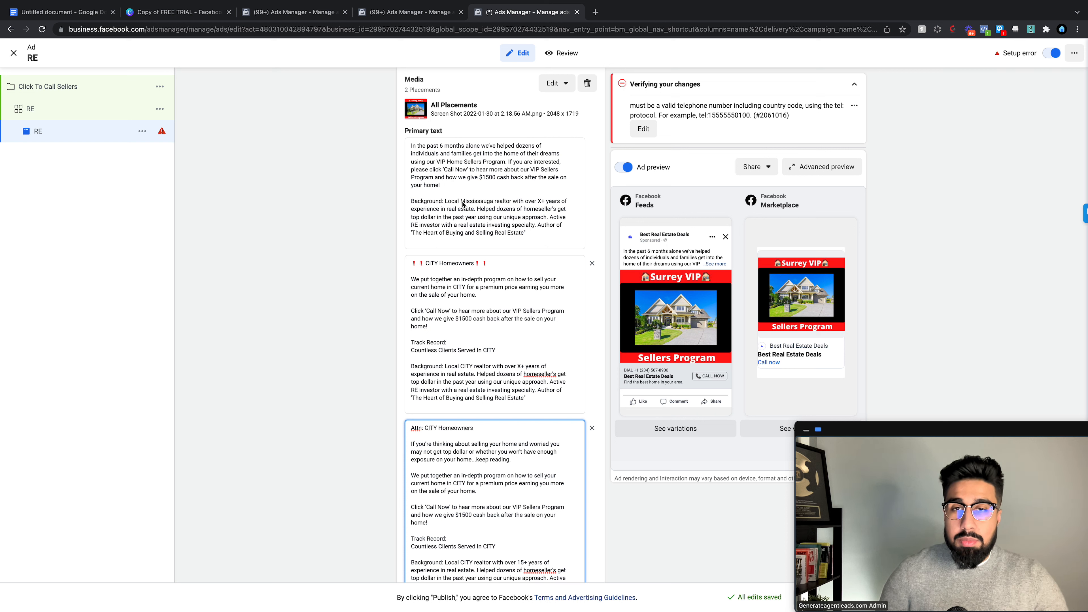
{"action": "left_click_drag", "start_coordinate": [494, 202], "coordinate": [463, 202]}
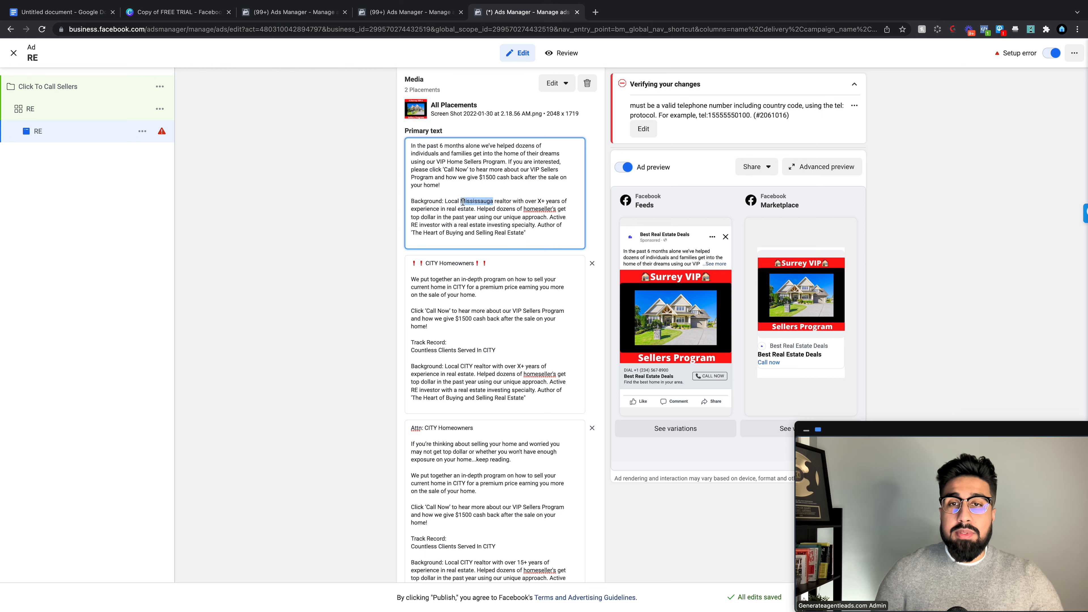
{"action": "type", "text": "Sur"}
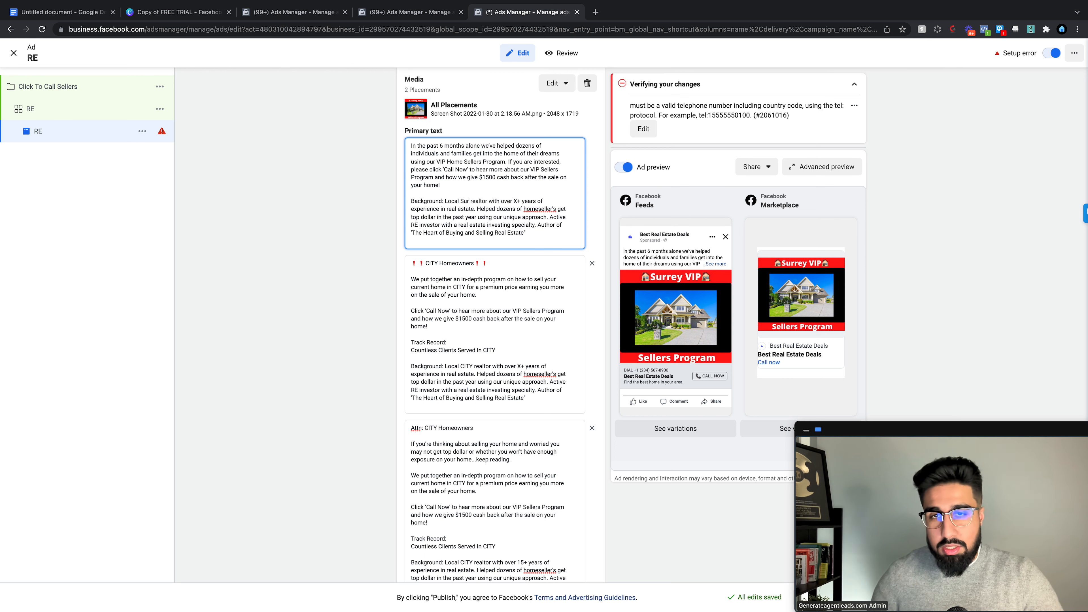
{"action": "type", "text": "rey"}
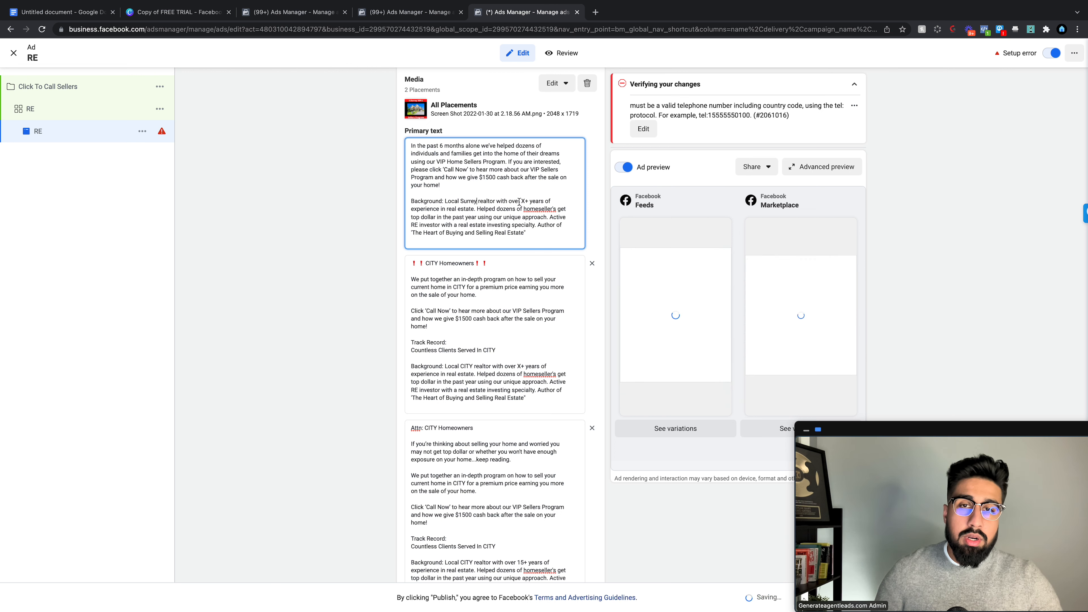
{"action": "double_click", "coordinate": [523, 202]}
{"action": "type", "text": "10"}
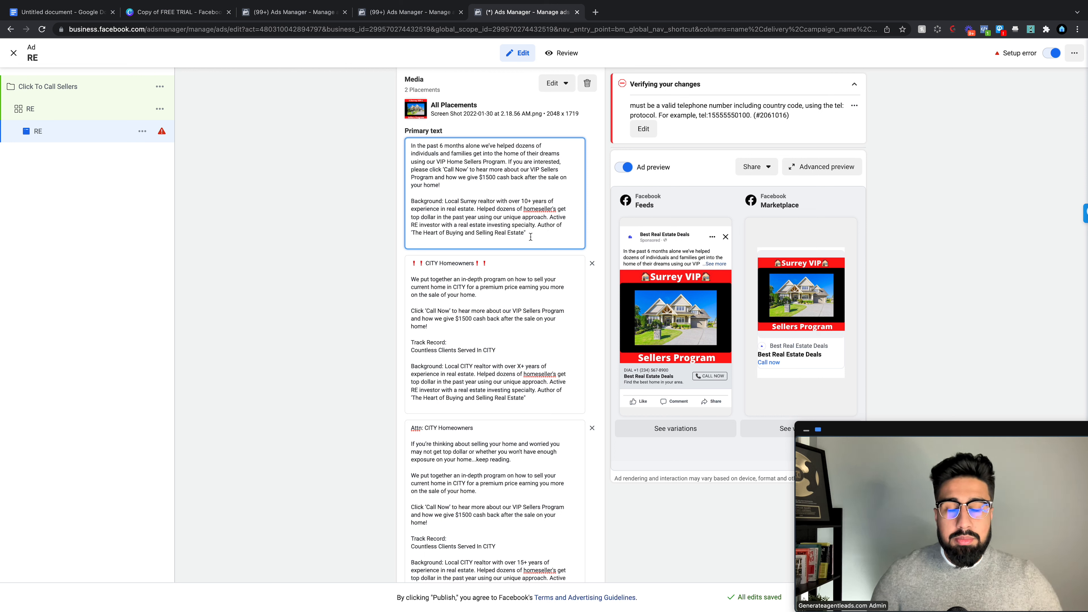
{"action": "scroll", "coordinate": [527, 238], "scroll_direction": "down", "scroll_amount": 1}
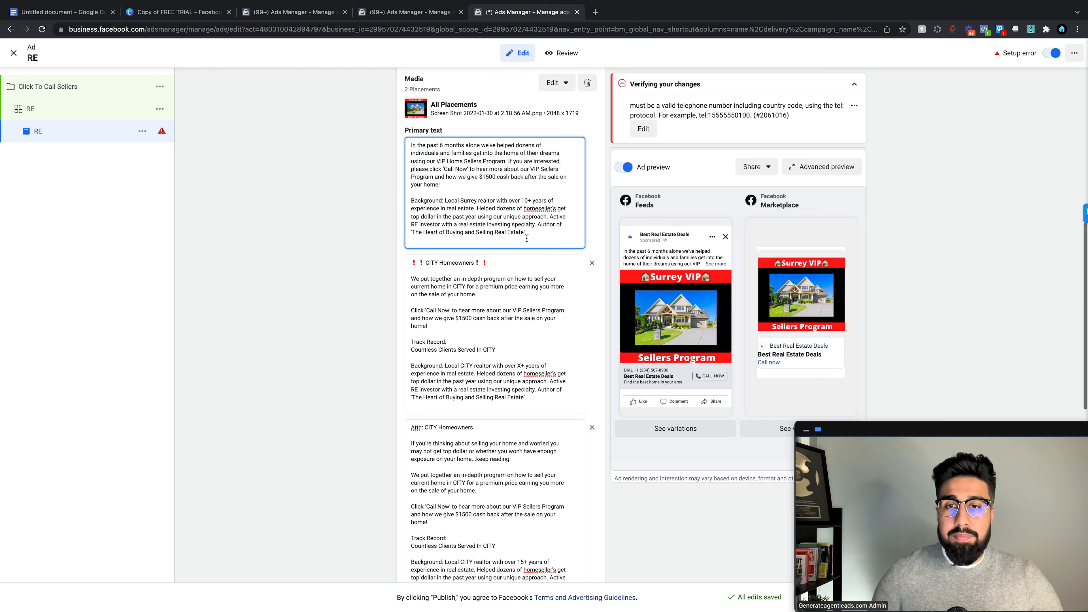
Step: Replace CITY with Surrey in the second primary text's heading, body and Background line
{"action": "left_click", "coordinate": [436, 263]}
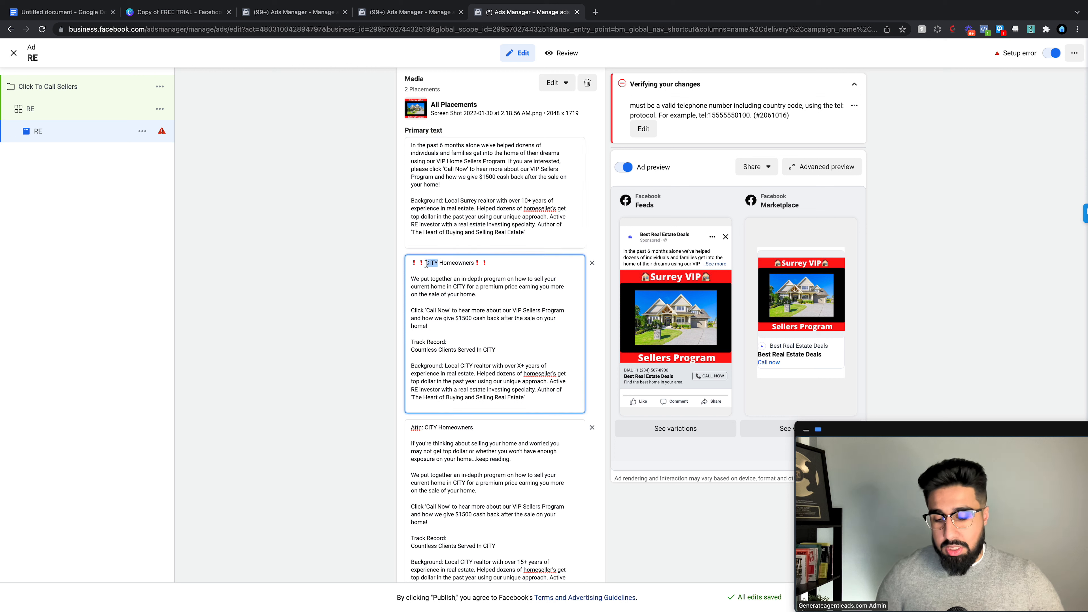
{"action": "type", "text": "Suer"}
{"action": "key", "text": "BackSpace"}
{"action": "key", "text": "BackSpace"}
{"action": "type", "text": "rrey"}
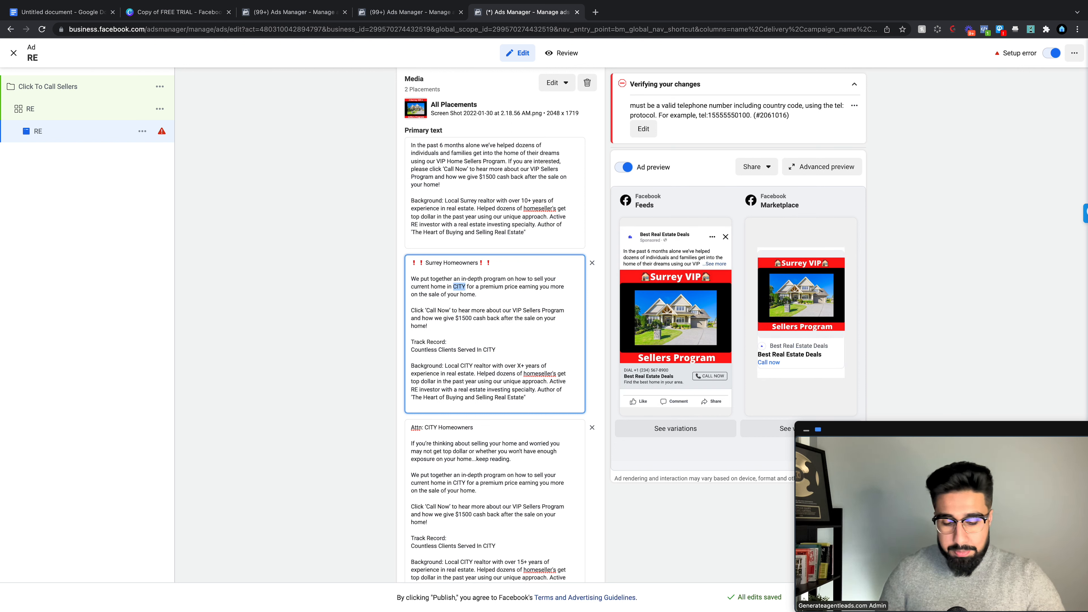
{"action": "type", "text": "Surrey"}
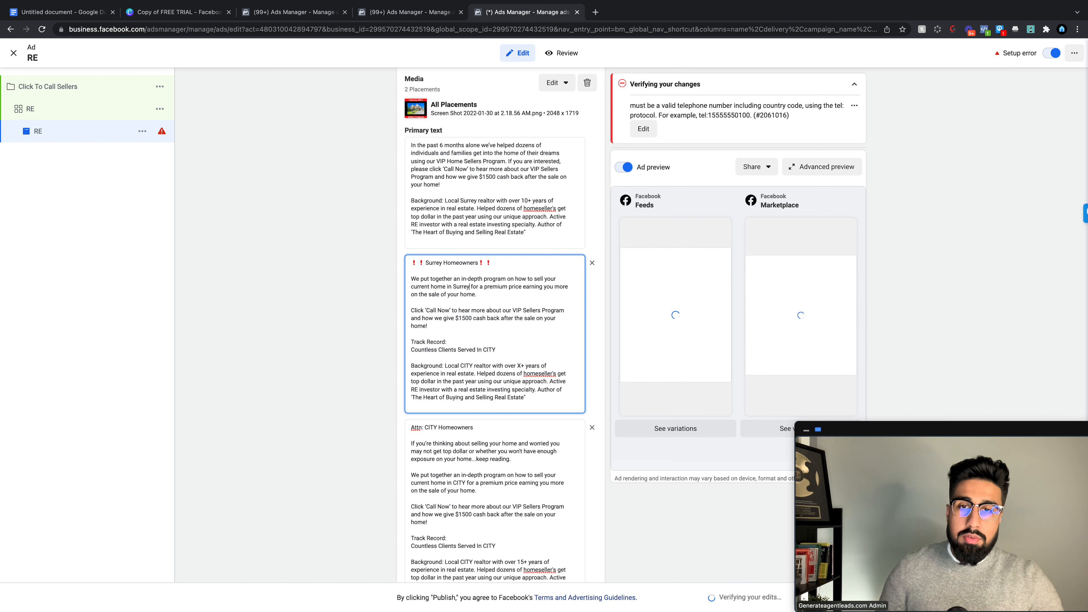
{"action": "scroll", "coordinate": [526, 316], "scroll_direction": "down", "scroll_amount": 2}
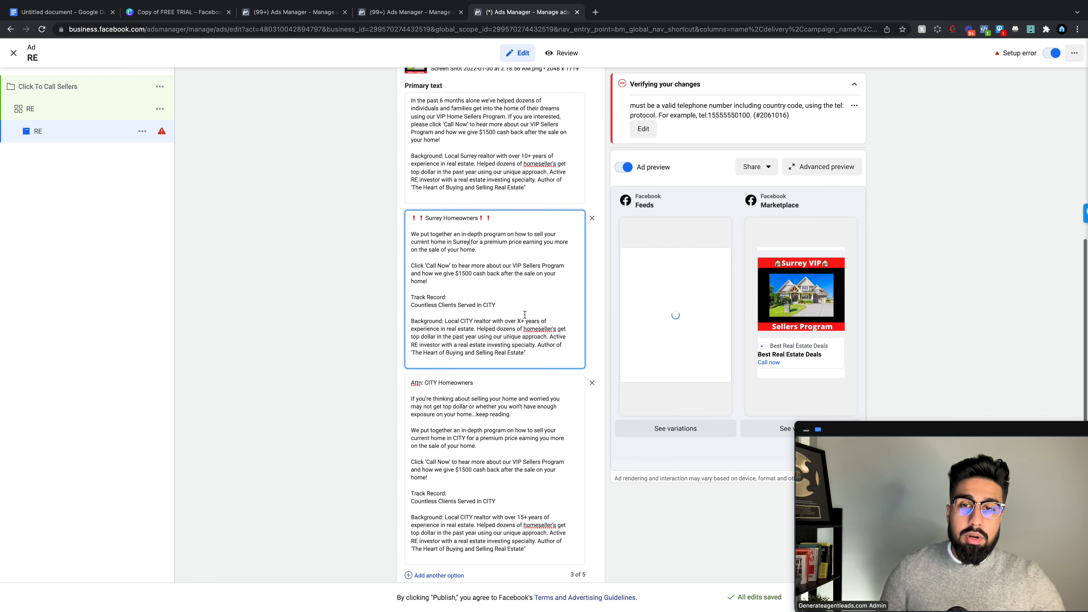
{"action": "left_click_drag", "start_coordinate": [497, 297], "coordinate": [487, 297]}
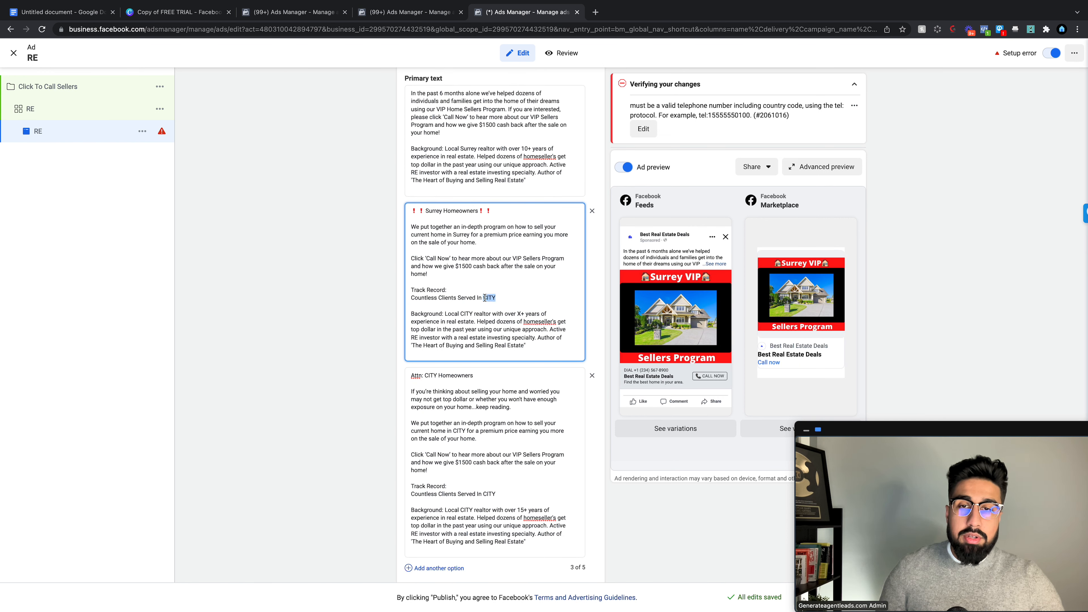
{"action": "type", "text": "Surre"}
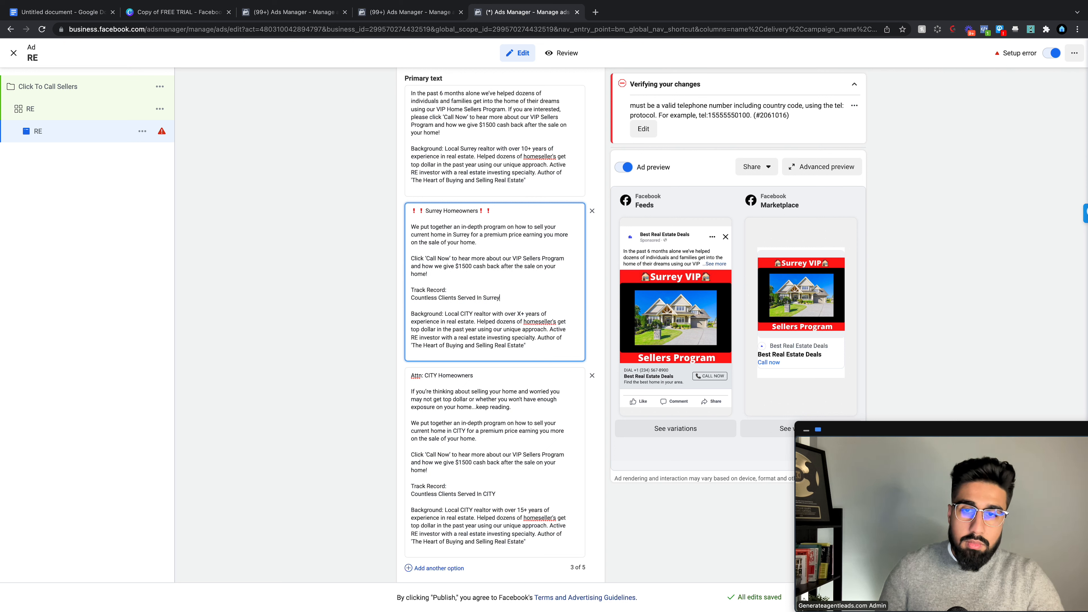
{"action": "type", "text": "y"}
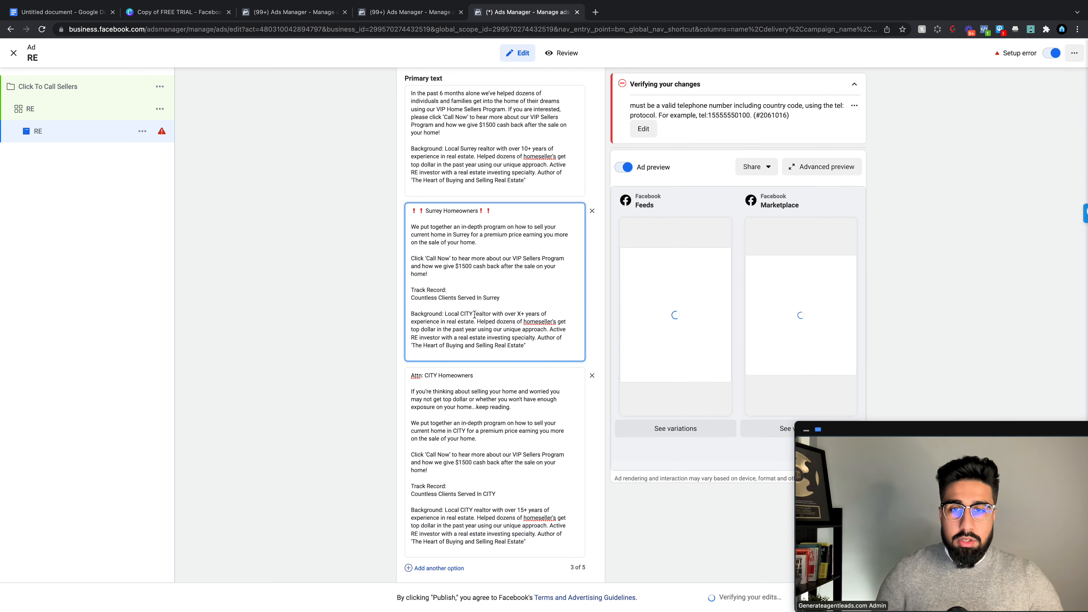
{"action": "left_click_drag", "start_coordinate": [474, 315], "coordinate": [463, 316]}
{"action": "type", "text": "Surrey"}
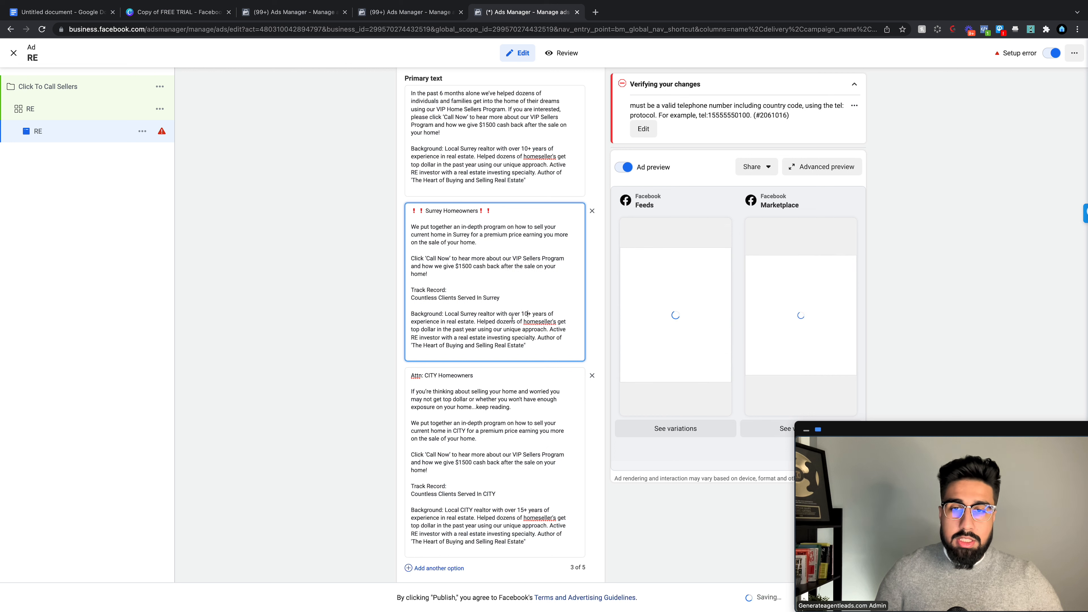
{"action": "scroll", "coordinate": [516, 334], "scroll_direction": "down", "scroll_amount": 3}
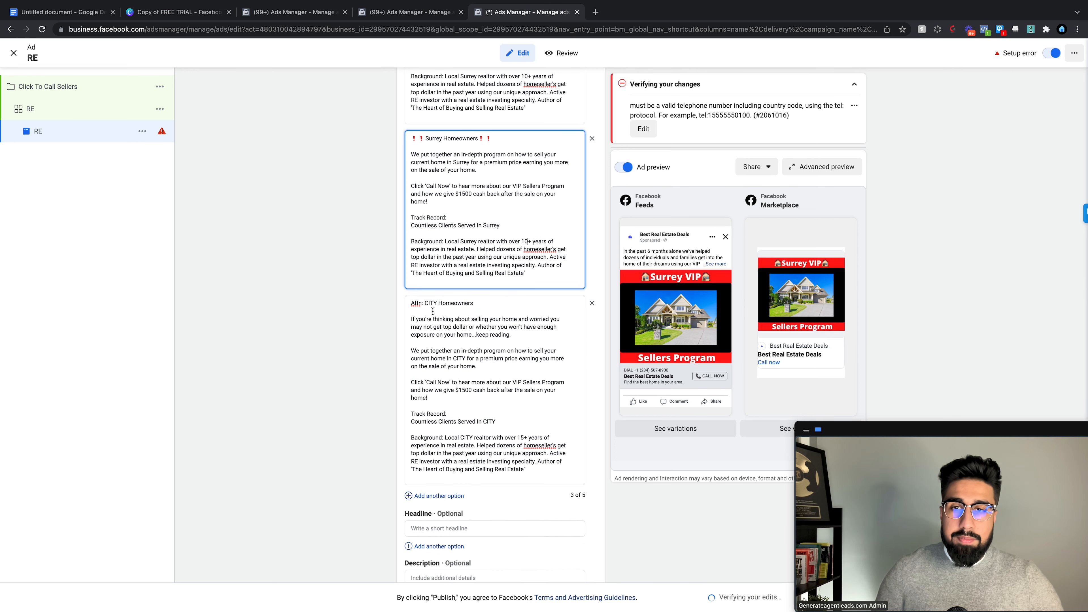
Step: Change CITY to Surrey in the third text's Attn, home, Track Record and Background lines
{"action": "double_click", "coordinate": [432, 302]}
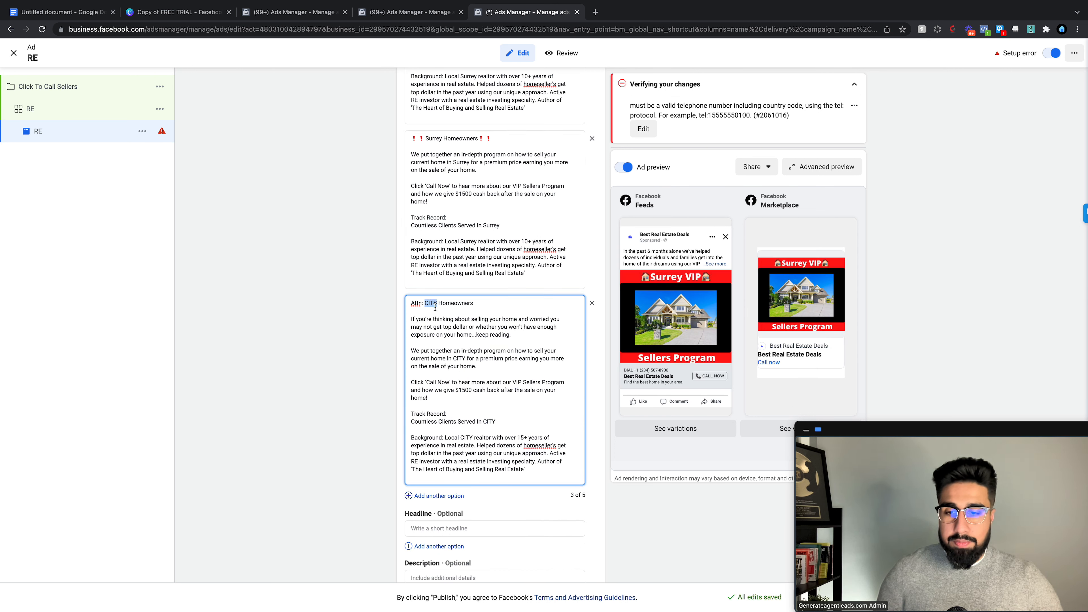
{"action": "type", "text": "Surrey"}
{"action": "double_click", "coordinate": [457, 358]}
{"action": "type", "text": "Surrey"}
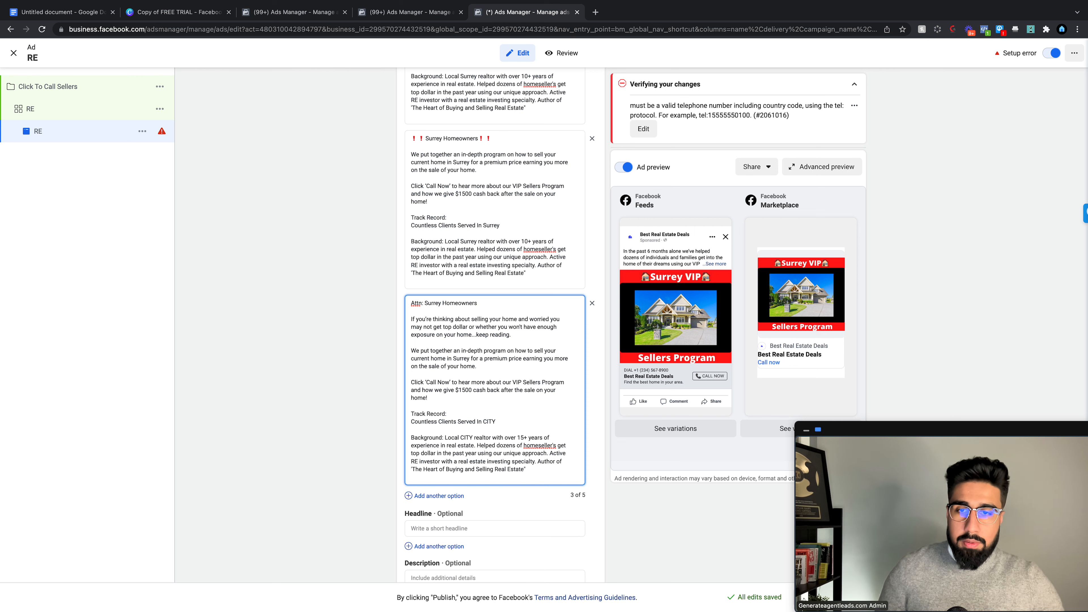
{"action": "scroll", "coordinate": [477, 406], "scroll_direction": "down", "scroll_amount": 1}
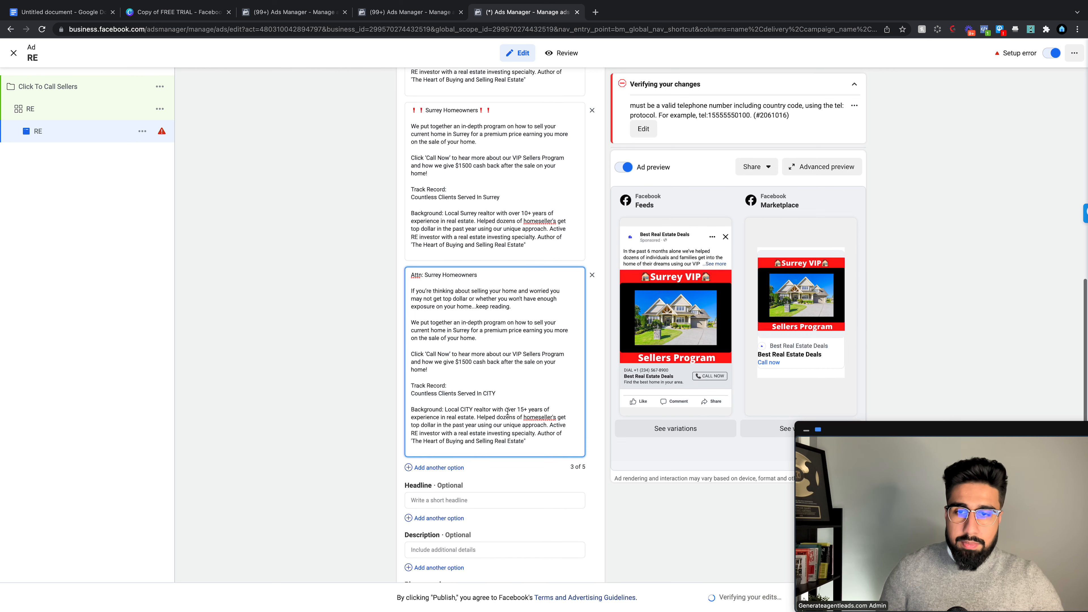
{"action": "double_click", "coordinate": [488, 394]}
{"action": "type", "text": "Surrey"}
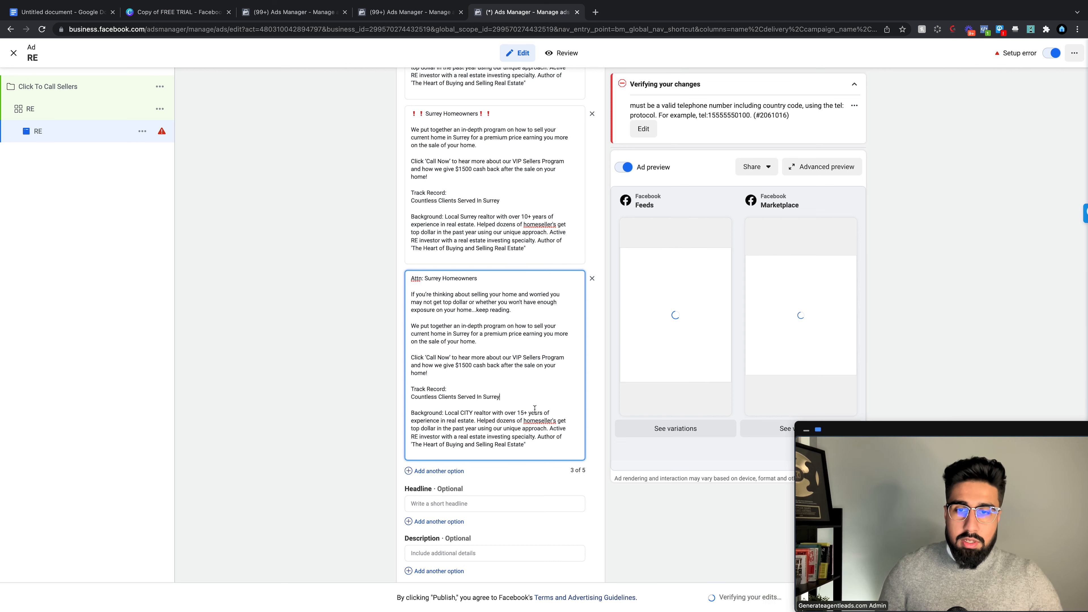
{"action": "scroll", "coordinate": [474, 402], "scroll_direction": "down", "scroll_amount": 1}
{"action": "double_click", "coordinate": [474, 402]}
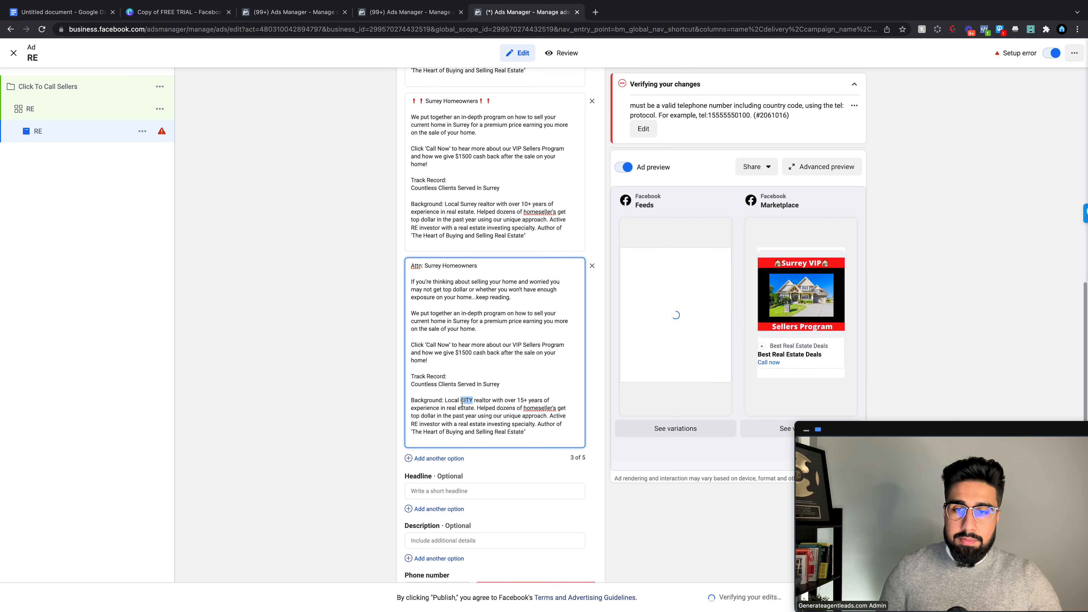
{"action": "type", "text": "Surrey"}
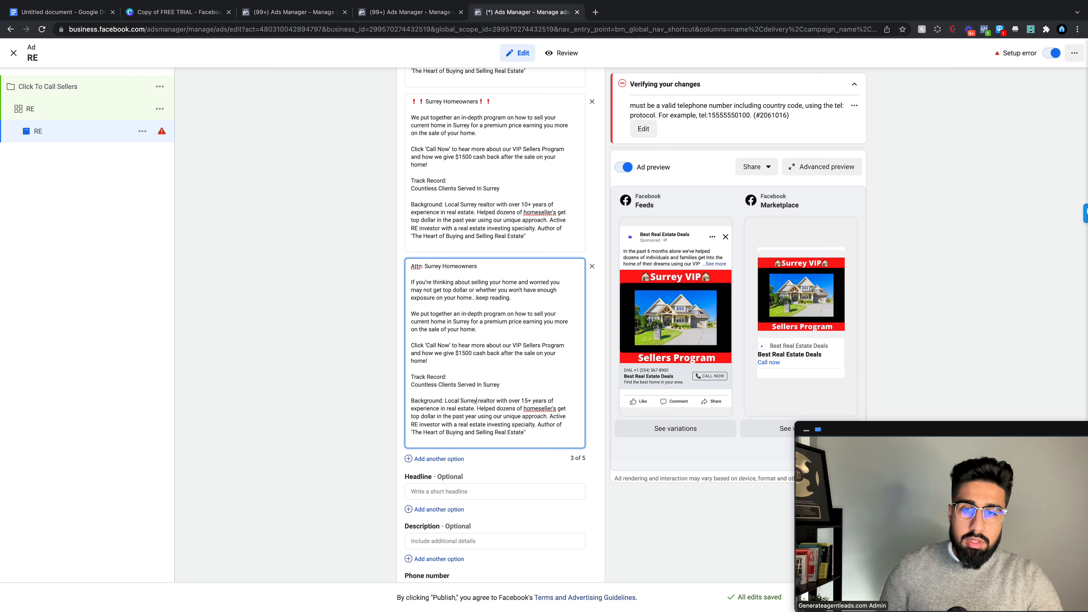
{"action": "scroll", "coordinate": [525, 343], "scroll_direction": "up", "scroll_amount": 2}
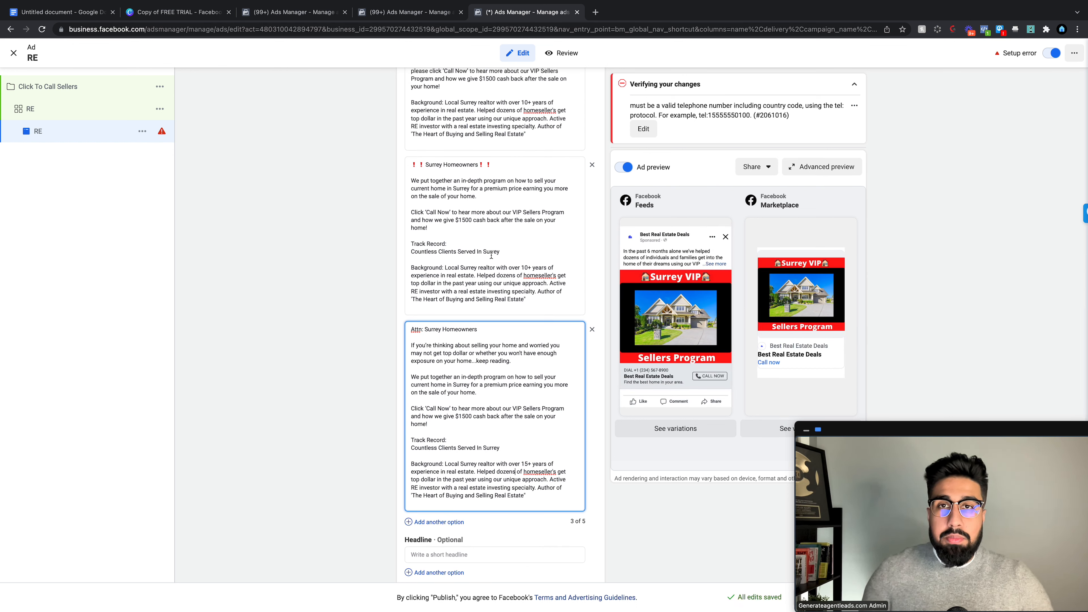
{"action": "scroll", "coordinate": [491, 256], "scroll_direction": "up", "scroll_amount": 2}
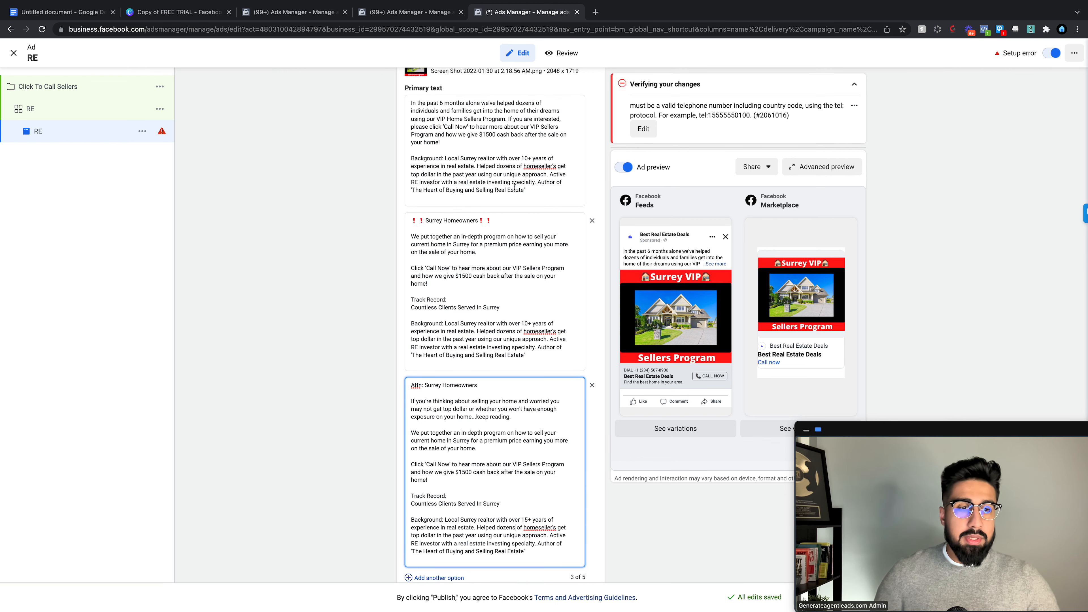
{"action": "left_click_drag", "start_coordinate": [1063, 430], "coordinate": [1050, 430]}
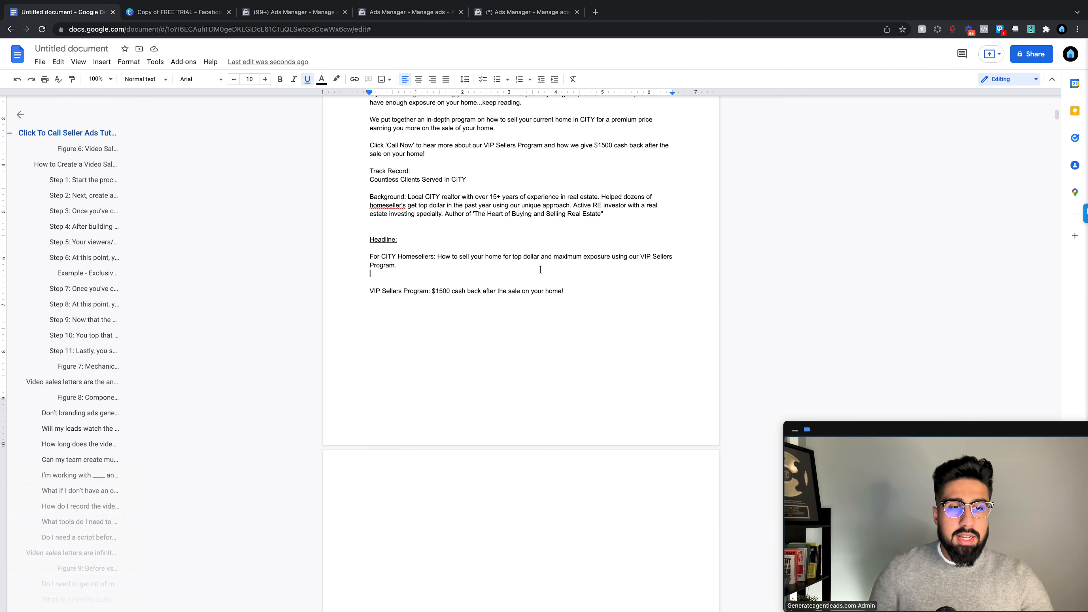
Step: Paste the doc's 'For CITY Homesellers' headline into Headline and add a second headline option
{"action": "left_click", "coordinate": [411, 276]}
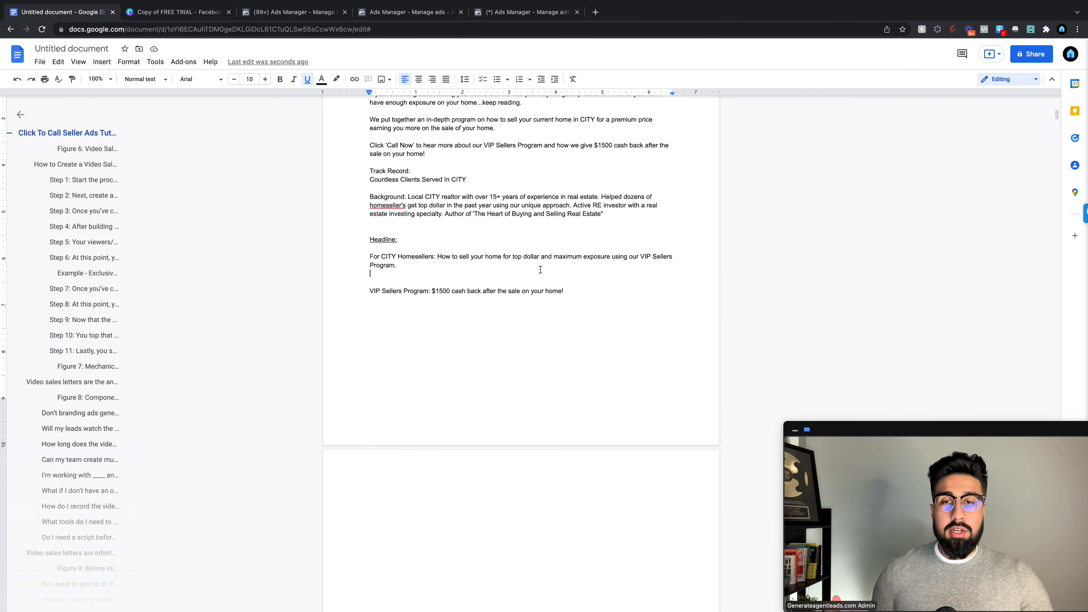
{"action": "left_click_drag", "start_coordinate": [399, 265], "coordinate": [371, 259]}
{"action": "key", "text": "super+c"}
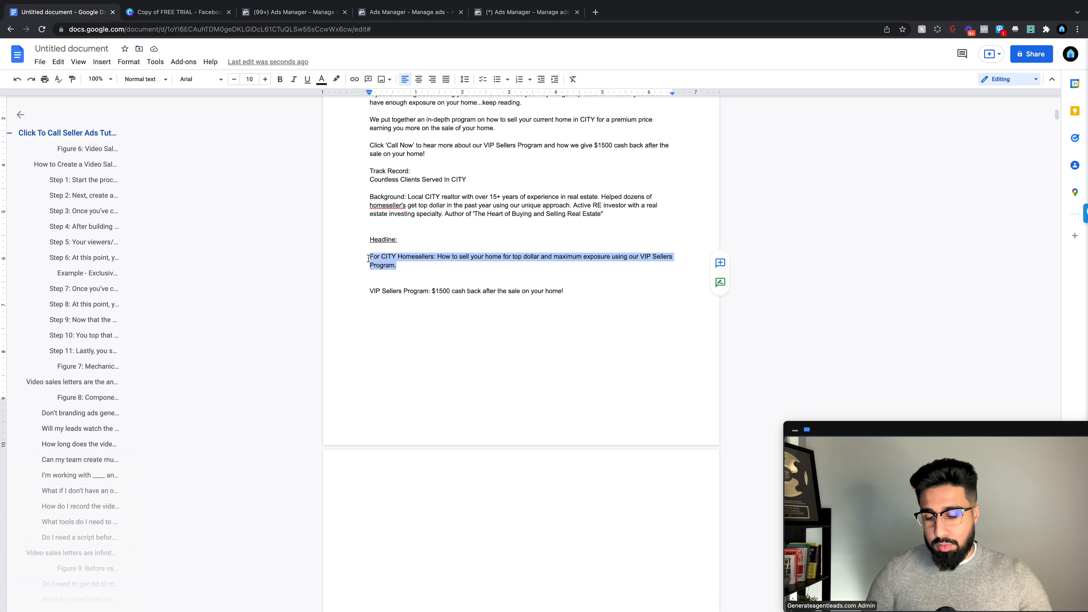
{"action": "left_click", "coordinate": [496, 12]}
{"action": "scroll", "coordinate": [440, 440], "scroll_direction": "down", "scroll_amount": 5}
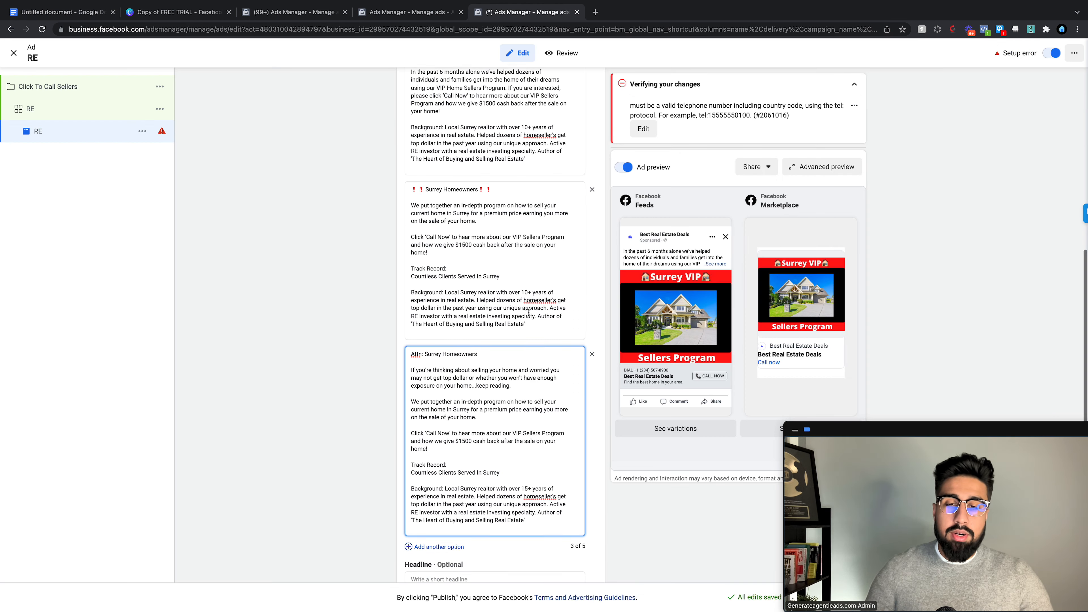
{"action": "left_click", "coordinate": [446, 452]}
{"action": "key", "text": "super+v"}
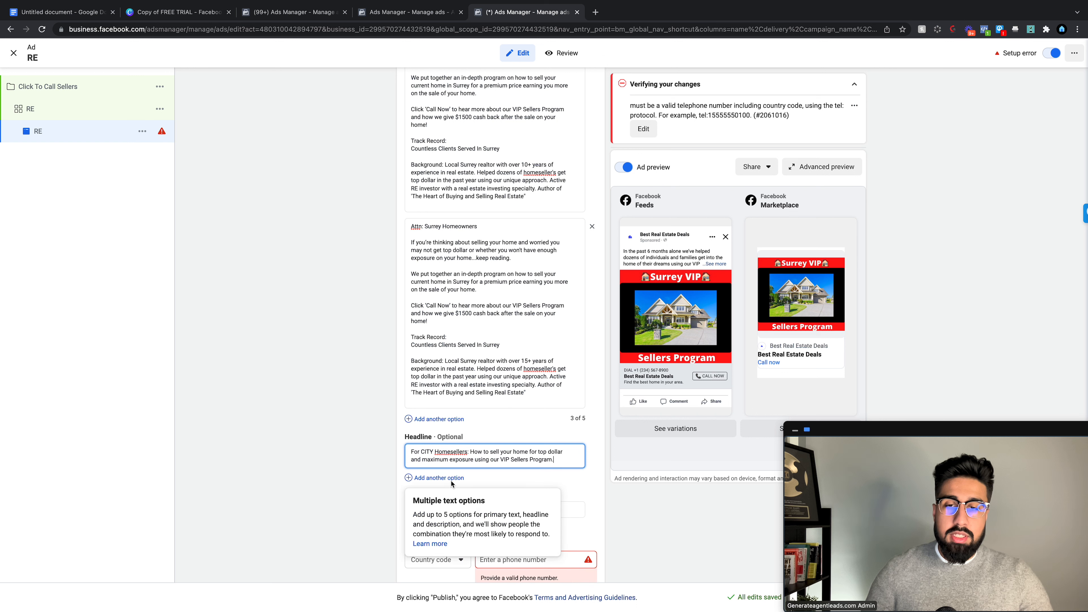
{"action": "left_click", "coordinate": [446, 480]}
Step: Copy the VIP Sellers Program line from the Google Doc
{"action": "left_click", "coordinate": [73, 16]}
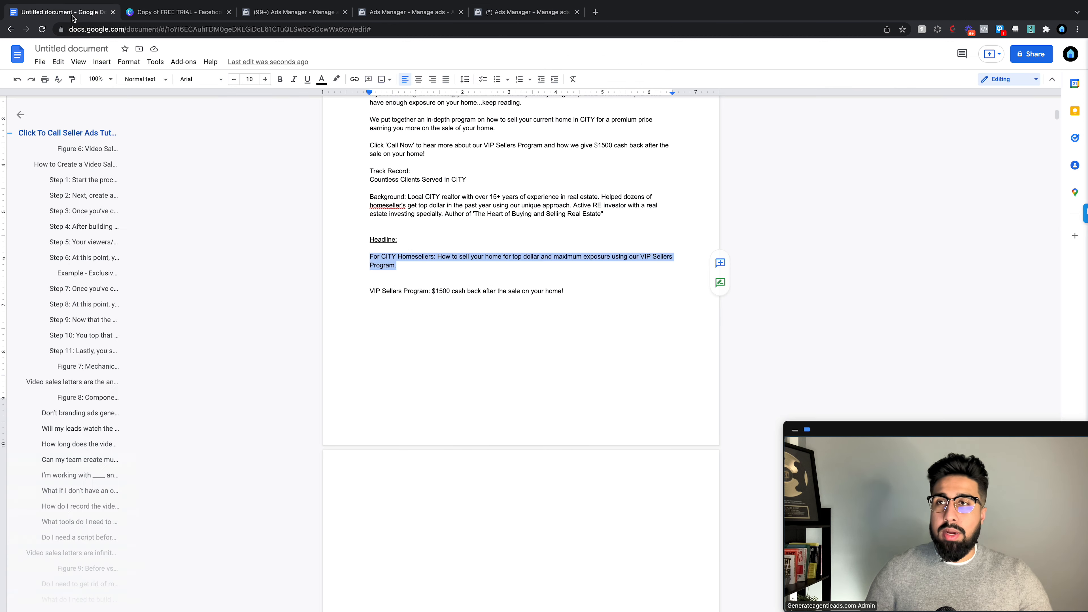
{"action": "scroll", "coordinate": [484, 232], "scroll_direction": "down", "scroll_amount": 1}
{"action": "triple_click", "coordinate": [484, 283]}
{"action": "key", "text": "ctrl+c"}
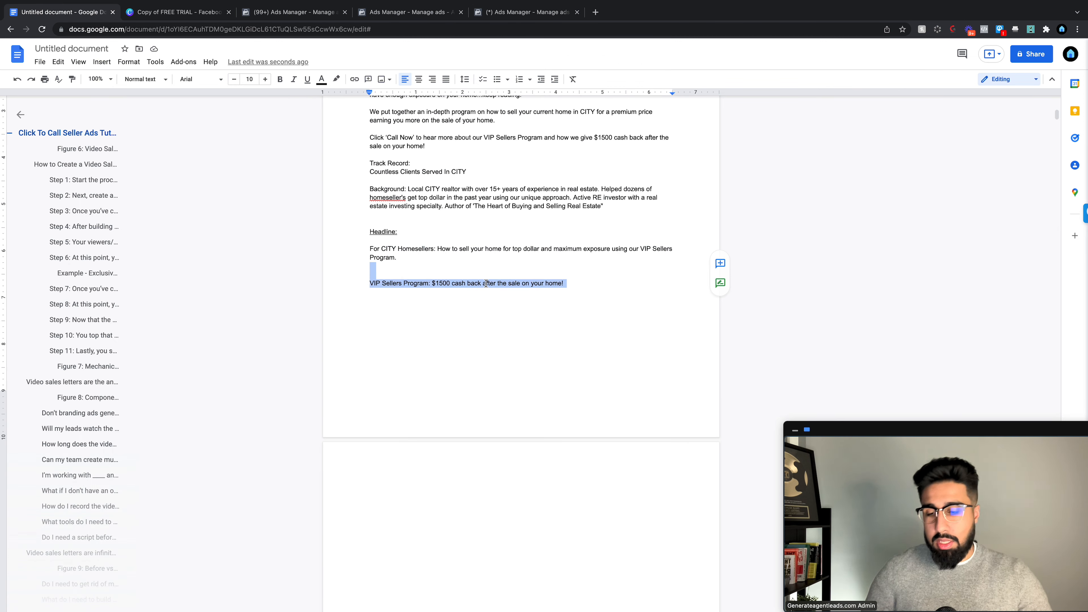
{"action": "left_click", "coordinate": [528, 13]}
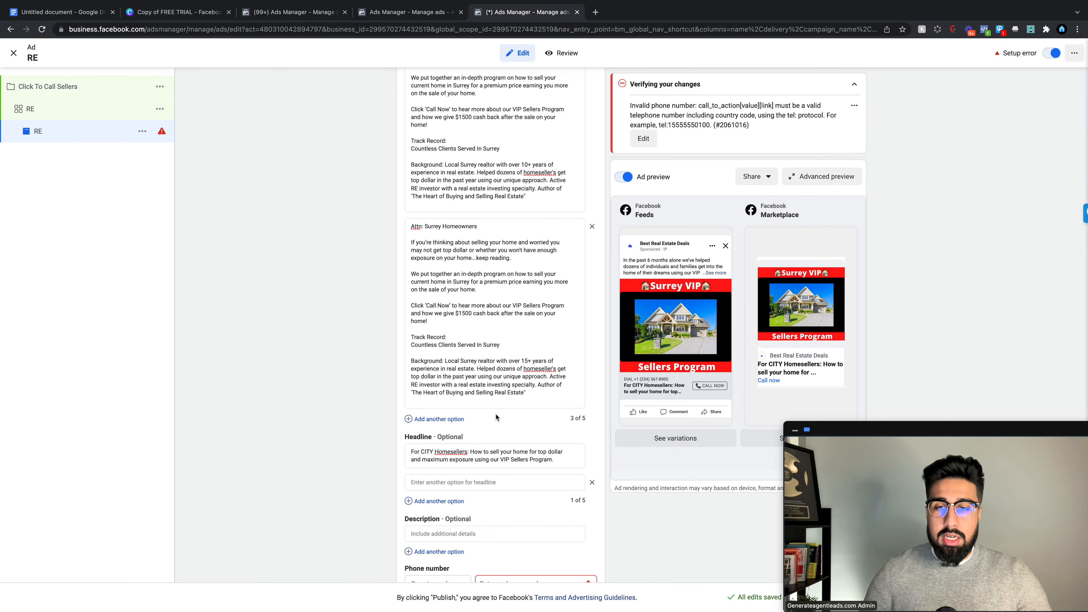
Step: Put the VIP Sellers Program $1500 cash-back line in headline two; make headline one 'For Surrey Homesellers'
{"action": "left_click", "coordinate": [551, 482]}
{"action": "key", "text": "ctrl+v"}
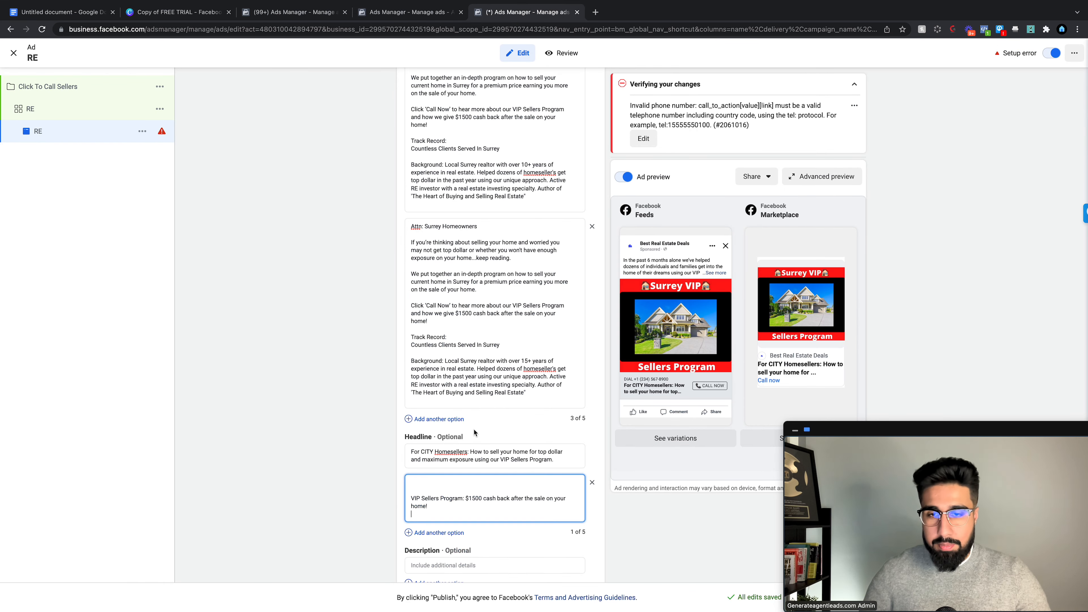
{"action": "left_click_drag", "start_coordinate": [433, 451], "coordinate": [427, 451]}
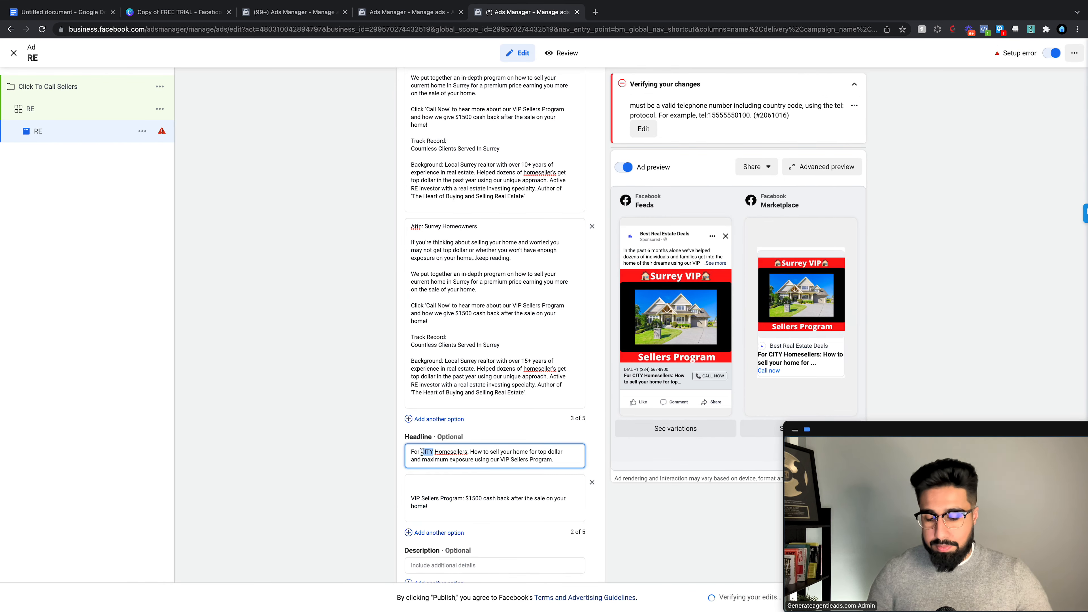
{"action": "type", "text": "Surrey"}
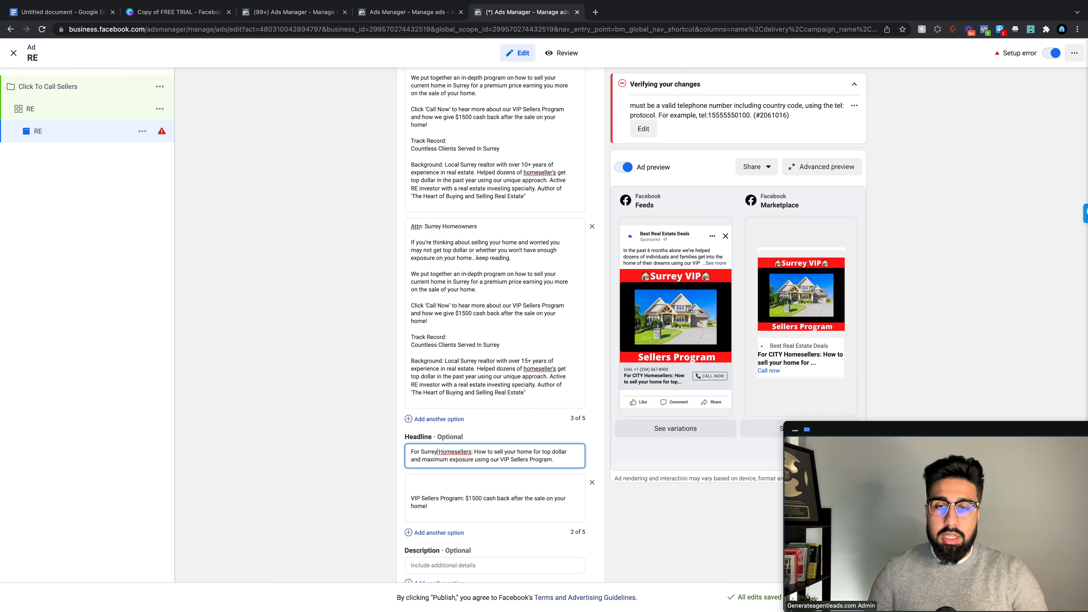
{"action": "left_click", "coordinate": [411, 498]}
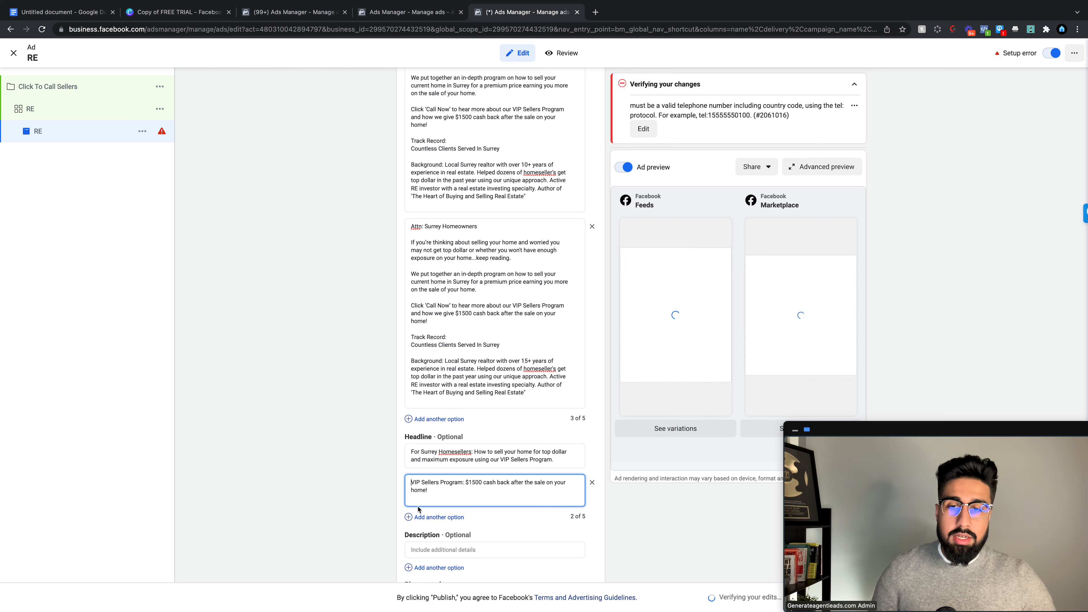
{"action": "left_click", "coordinate": [364, 493]}
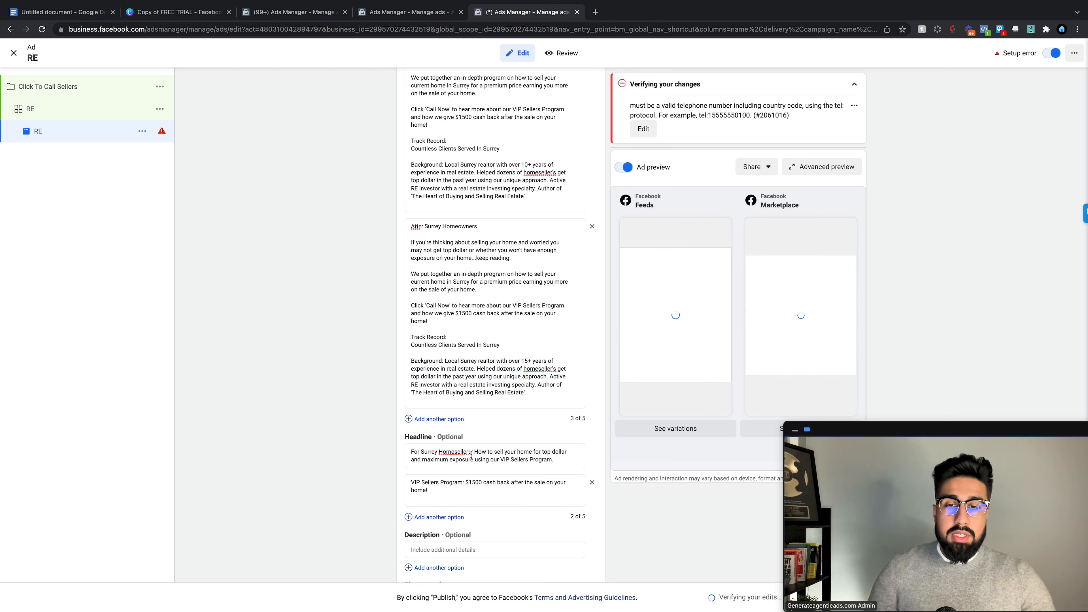
{"action": "scroll", "coordinate": [489, 444], "scroll_direction": "down", "scroll_amount": 3}
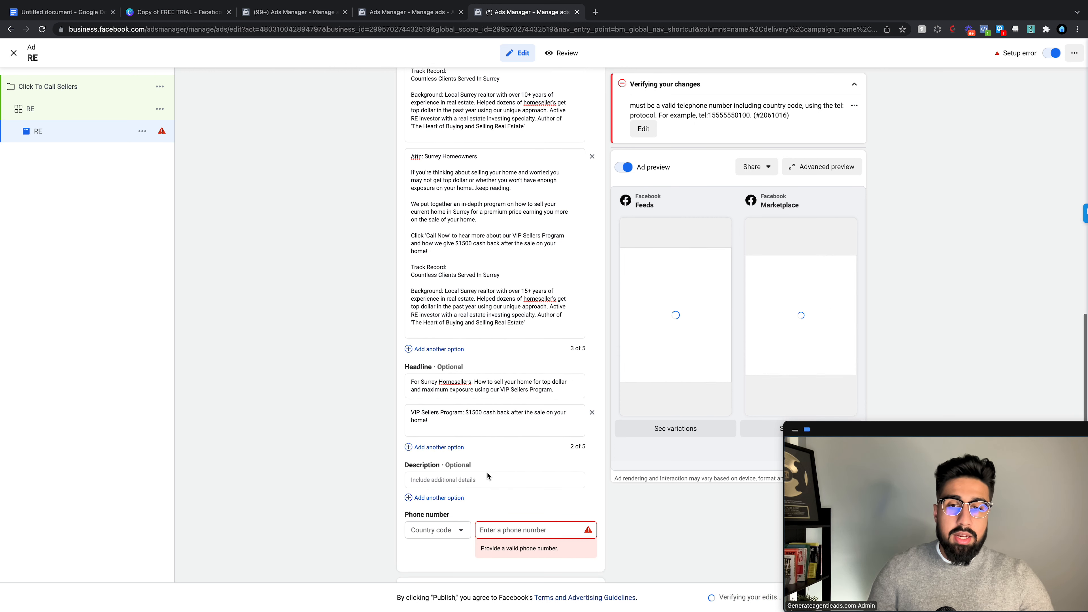
{"action": "scroll", "coordinate": [487, 472], "scroll_direction": "down", "scroll_amount": 3}
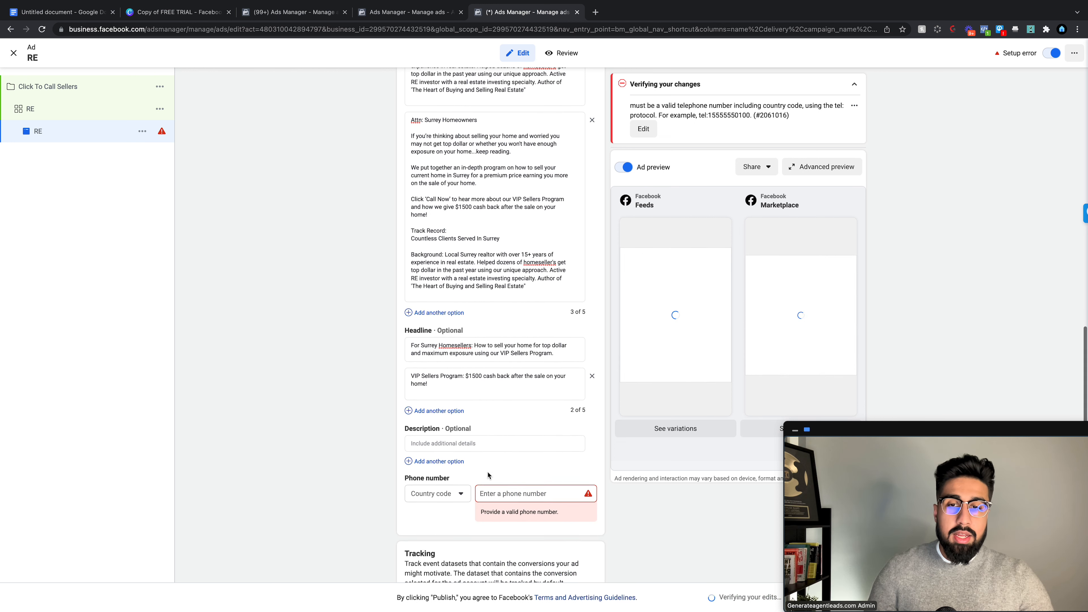
Step: Set the description to 'Click 'Call Now' For More Information'
{"action": "left_click", "coordinate": [484, 441]}
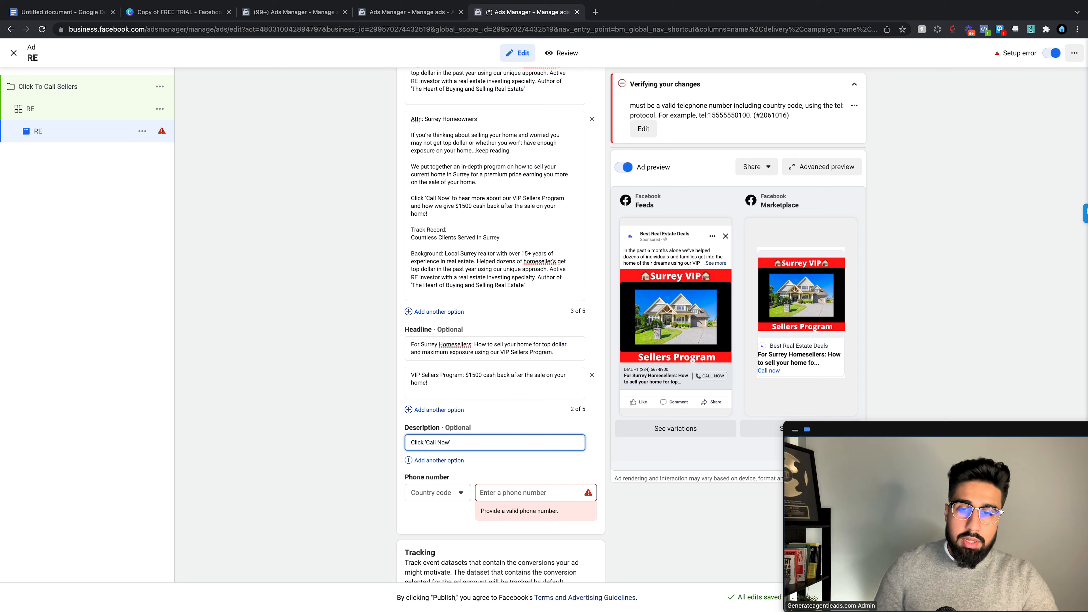
{"action": "type", "text": "Click 'Call Now'"}
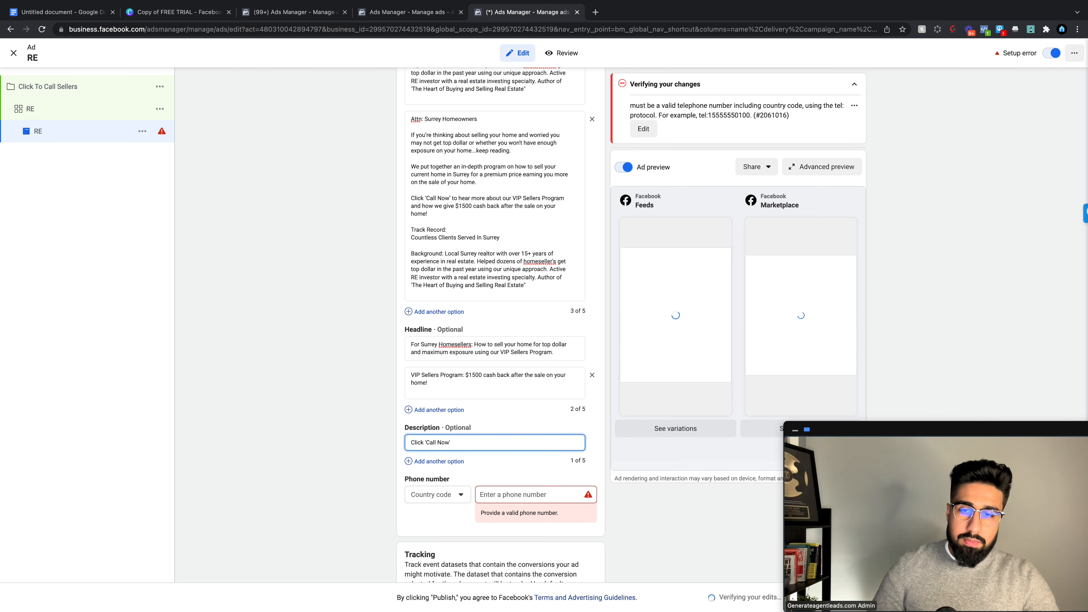
{"action": "type", "text": " To For More Infor"}
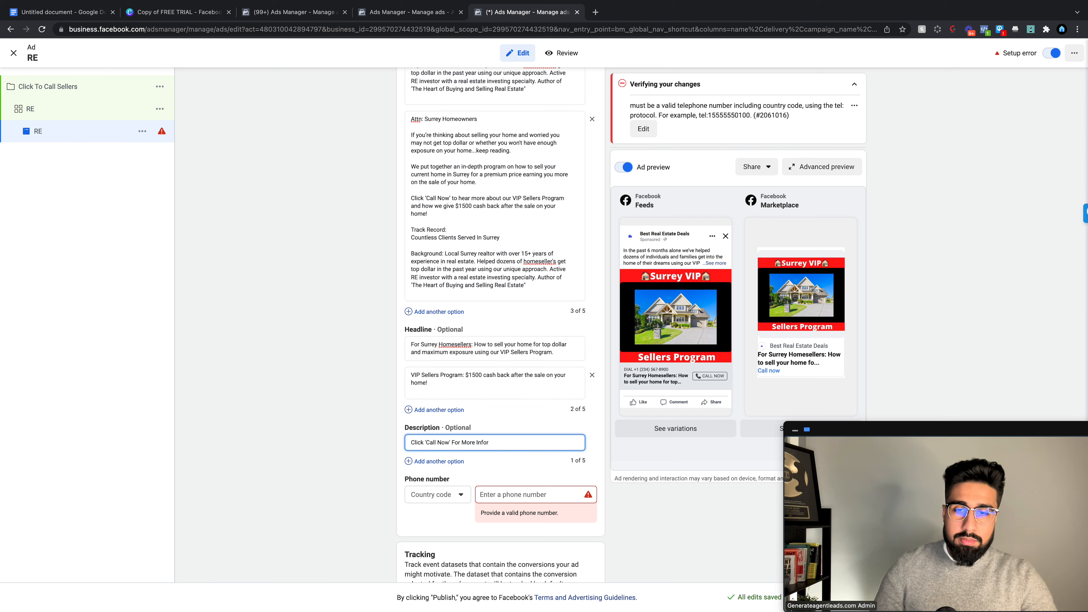
{"action": "left_click", "coordinate": [324, 445]}
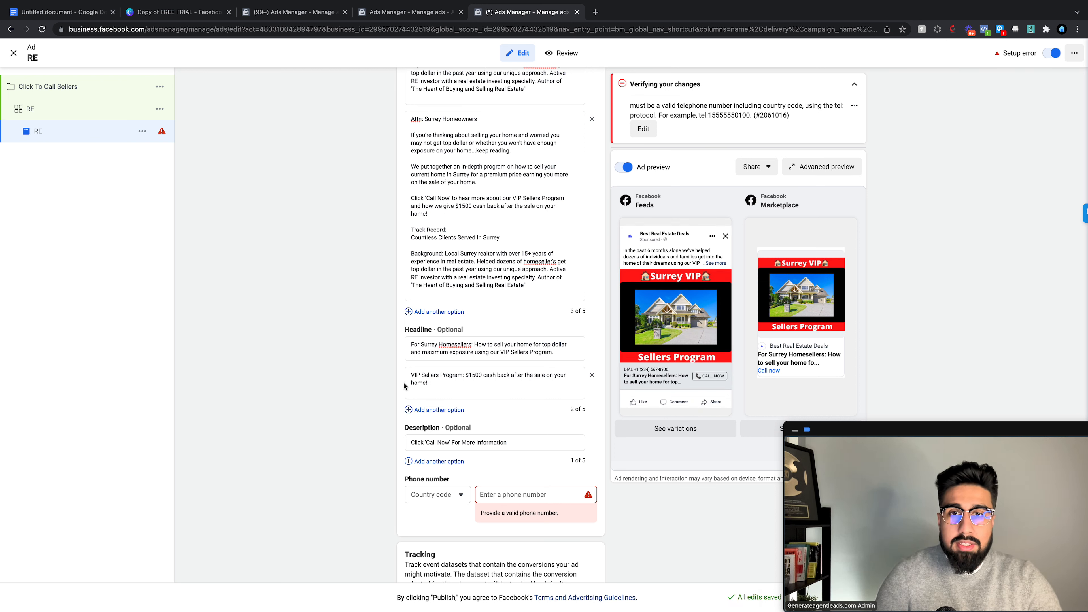
{"action": "scroll", "coordinate": [404, 383], "scroll_direction": "down", "scroll_amount": 2}
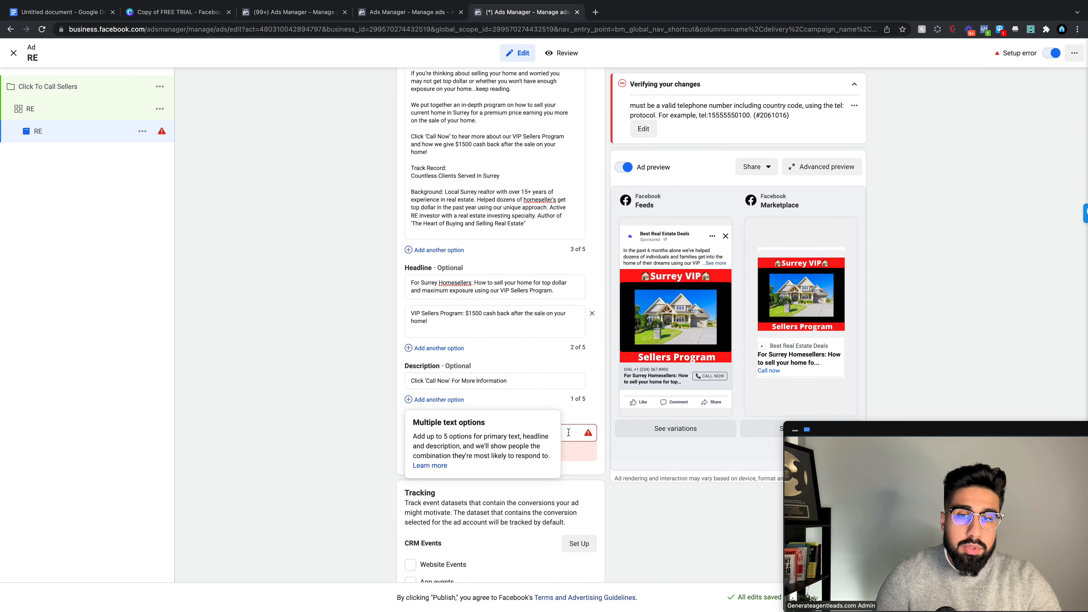
Step: Enter the contact phone number with country code +1
{"action": "left_click", "coordinate": [569, 432]}
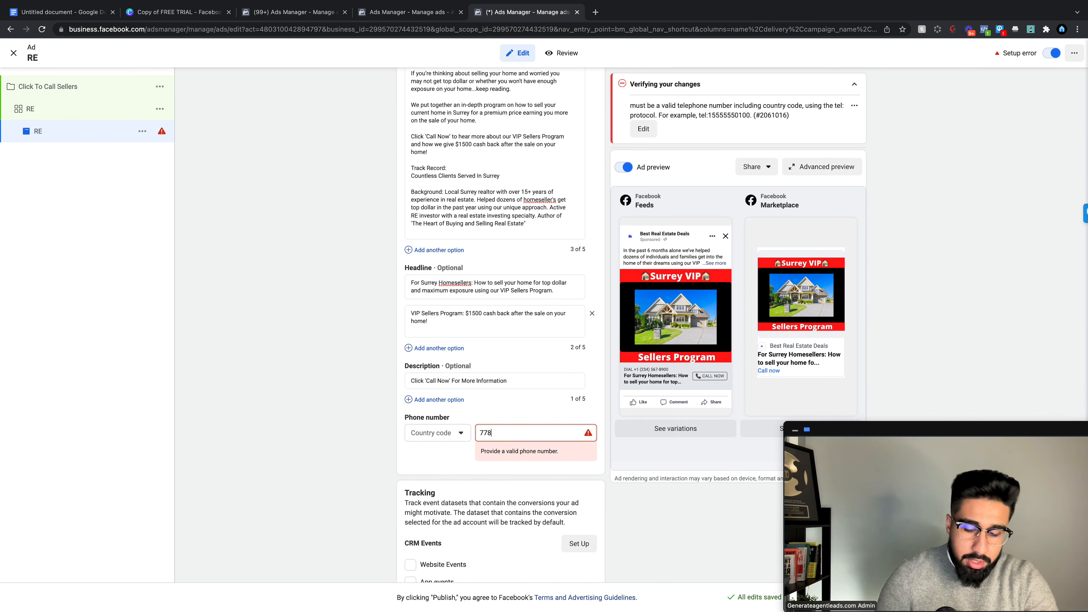
{"action": "left_click", "coordinate": [437, 433]}
{"action": "left_click", "coordinate": [437, 471]}
{"action": "scroll", "coordinate": [497, 386], "scroll_direction": "down", "scroll_amount": 3}
Step: Review the campaign and RE ad set targeting and placements, then reopen ad RE's editor
{"action": "scroll", "coordinate": [589, 241], "scroll_direction": "up", "scroll_amount": 15}
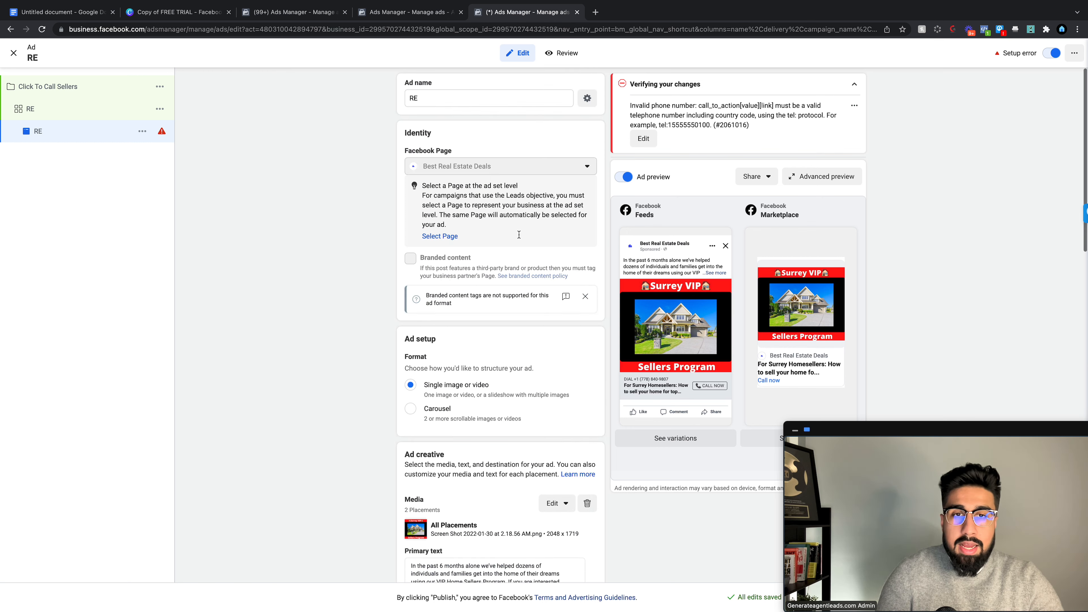
{"action": "scroll", "coordinate": [544, 238], "scroll_direction": "down", "scroll_amount": 8}
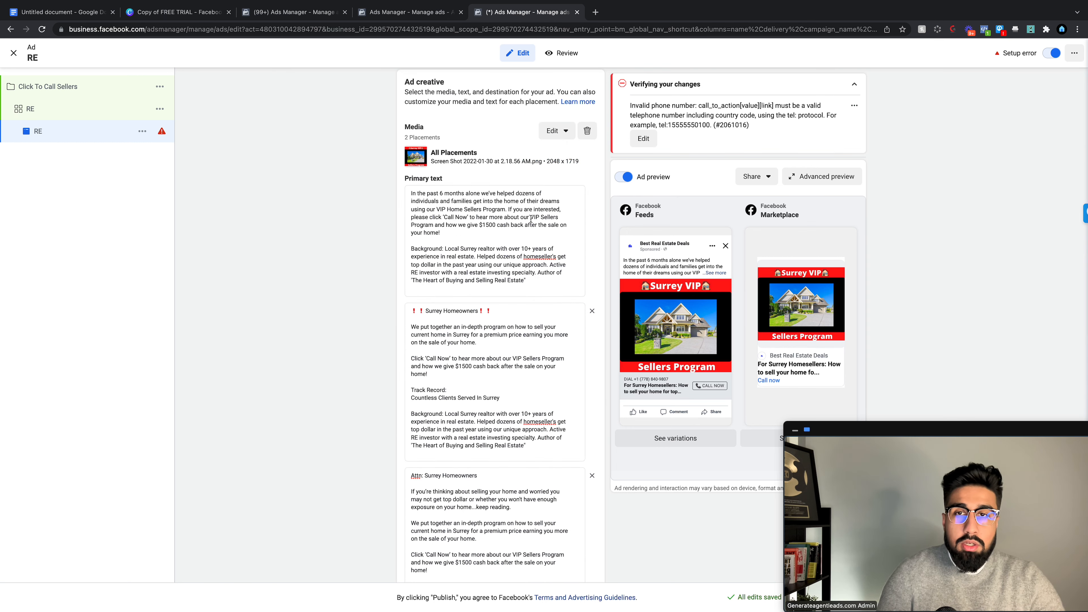
{"action": "left_click", "coordinate": [107, 87]}
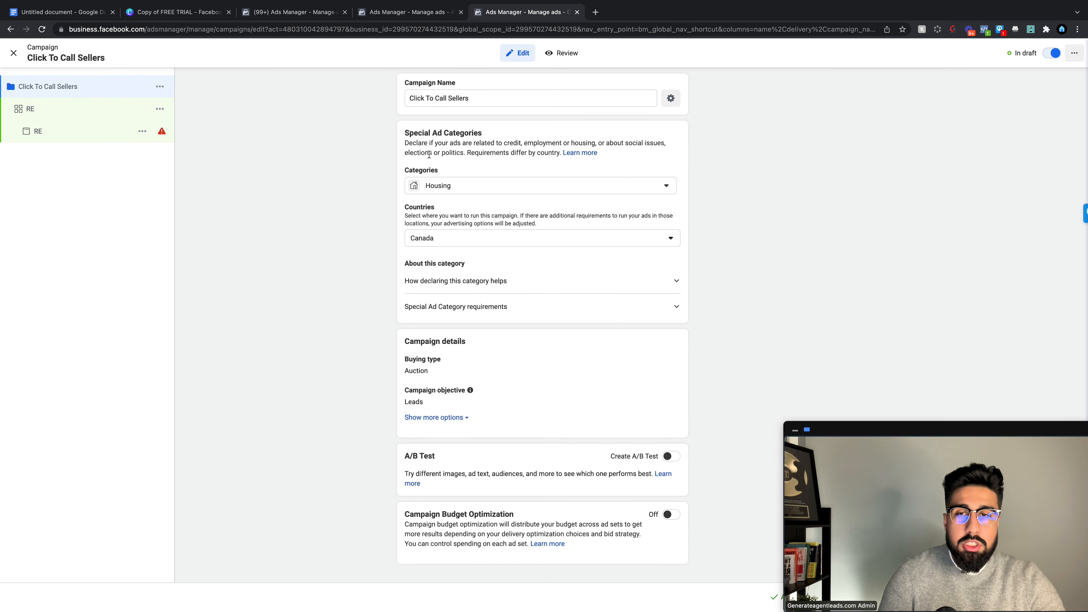
{"action": "left_click", "coordinate": [107, 115]}
{"action": "scroll", "coordinate": [497, 304], "scroll_direction": "down", "scroll_amount": 2}
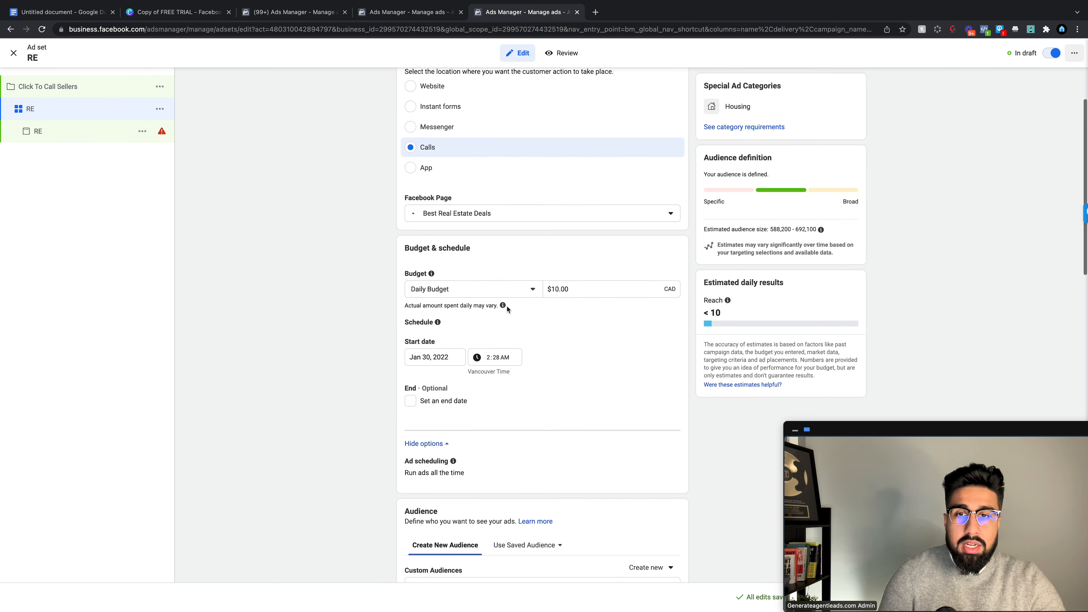
{"action": "mouse_move", "coordinate": [504, 306]}
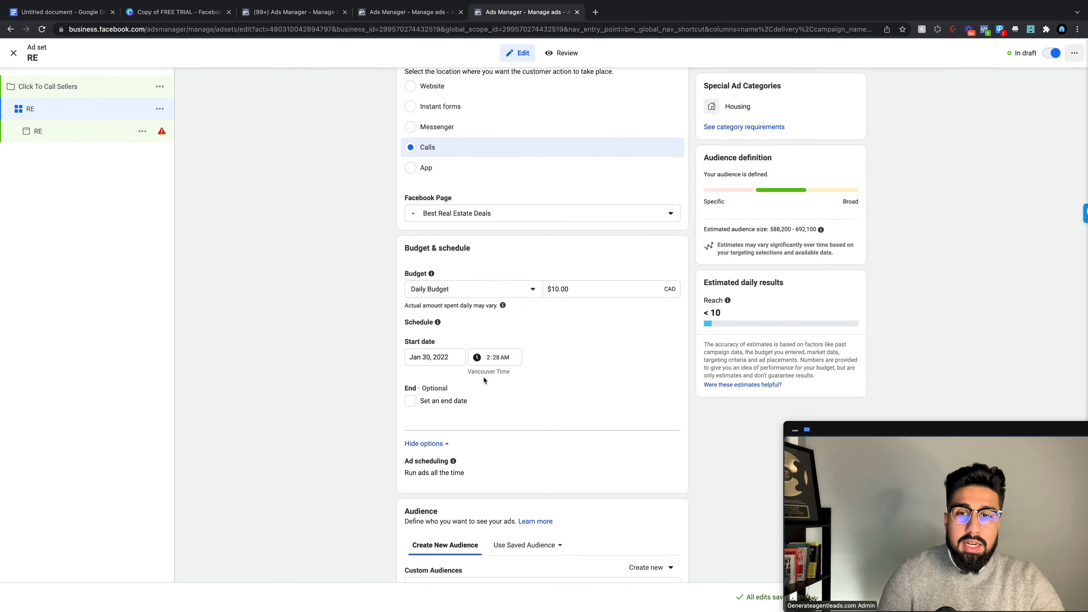
{"action": "scroll", "coordinate": [478, 382], "scroll_direction": "down", "scroll_amount": 7}
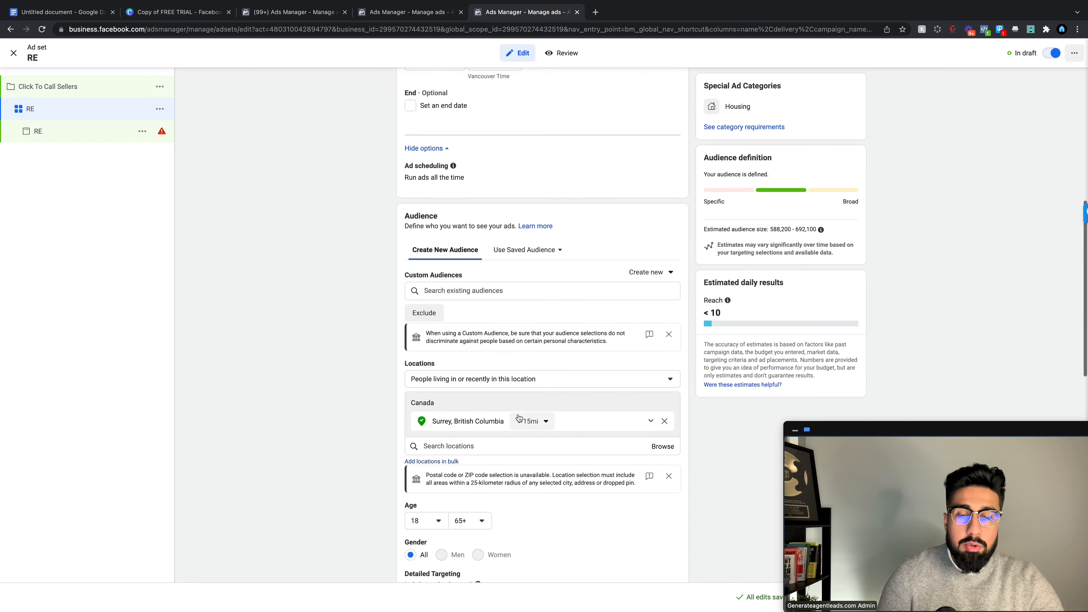
{"action": "scroll", "coordinate": [519, 418], "scroll_direction": "down", "scroll_amount": 6}
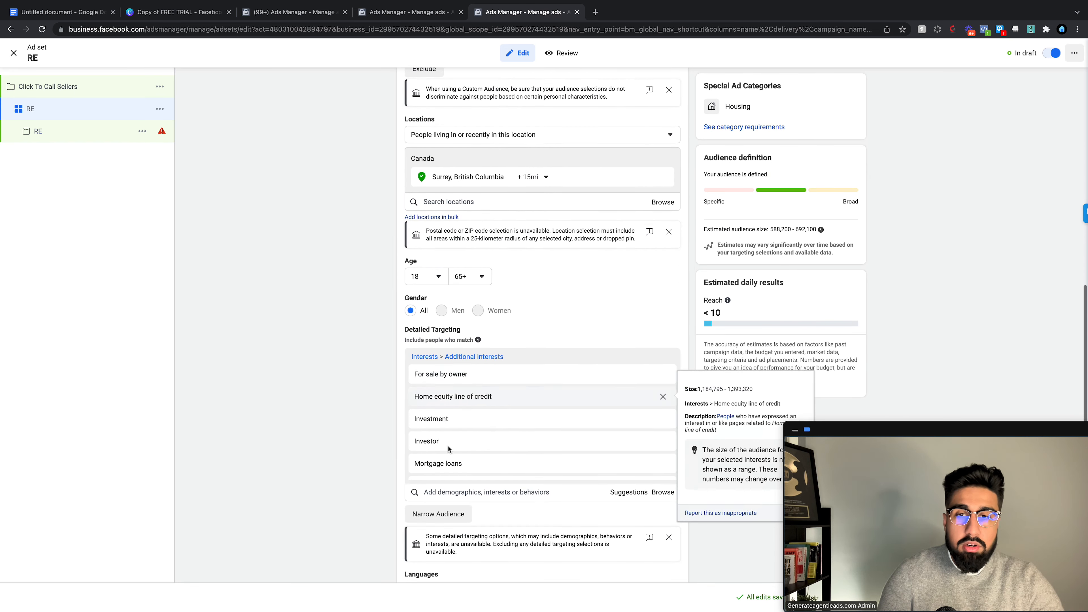
{"action": "scroll", "coordinate": [461, 437], "scroll_direction": "down", "scroll_amount": 10}
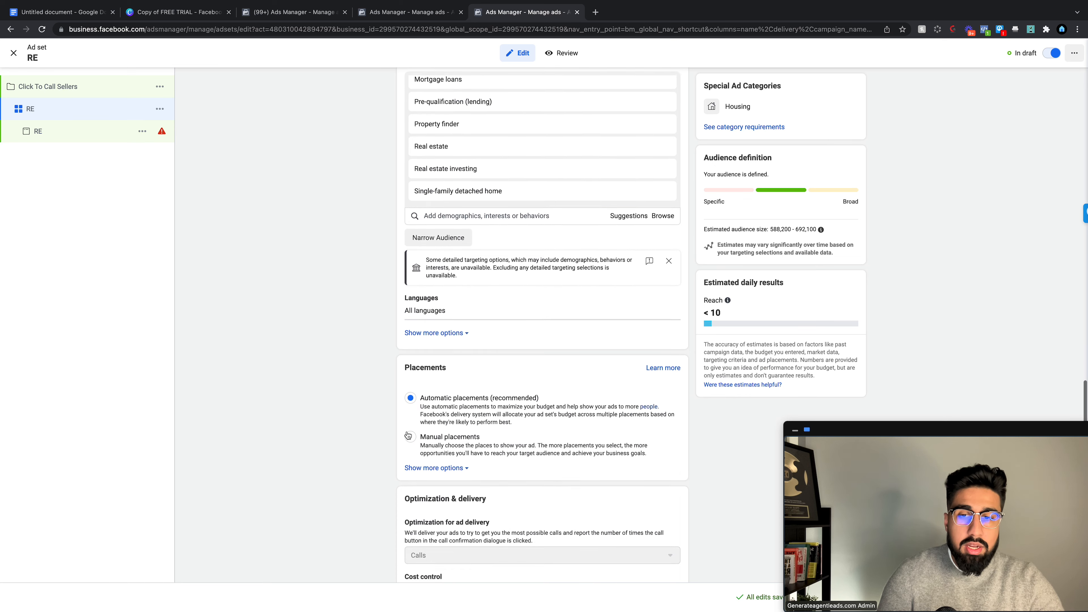
{"action": "left_click", "coordinate": [41, 132]}
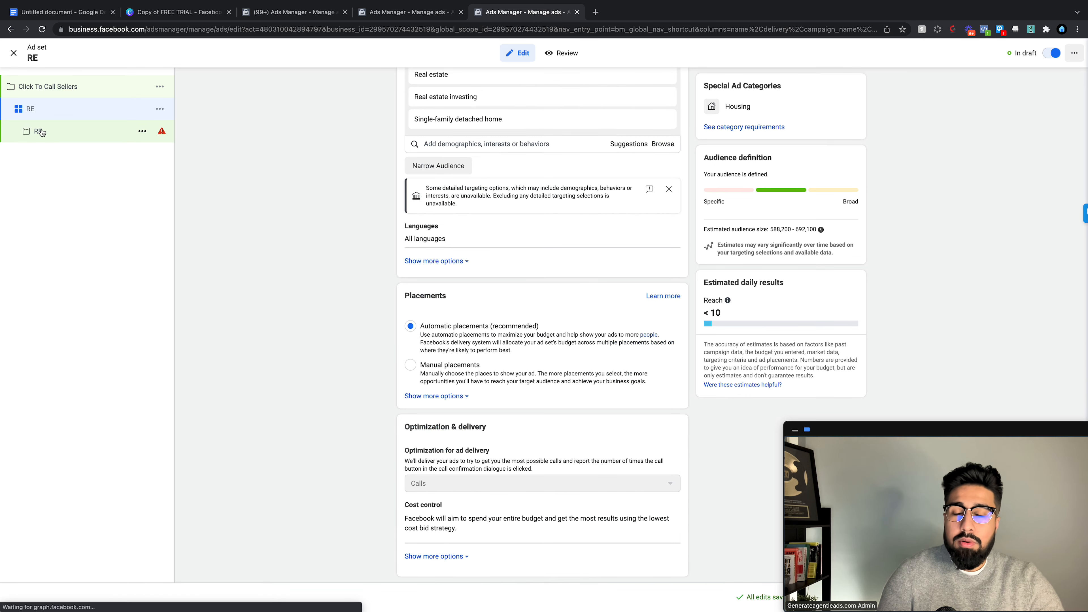
{"action": "scroll", "coordinate": [459, 244], "scroll_direction": "down", "scroll_amount": 4}
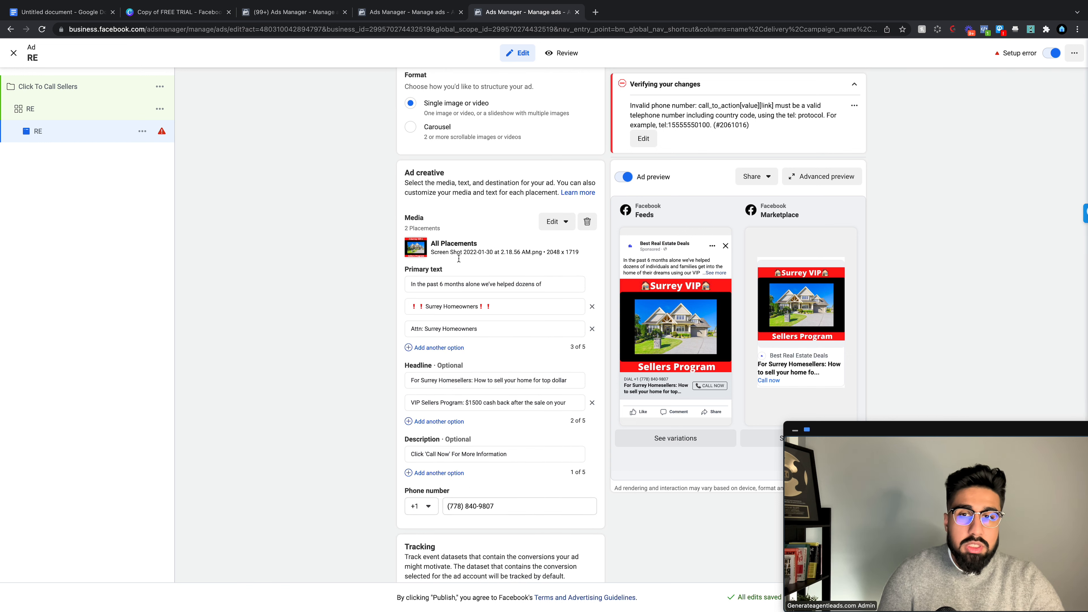
Step: Review the RE ad's three primary text options, headline options and description
{"action": "left_click", "coordinate": [469, 284]}
{"action": "left_click", "coordinate": [530, 424]}
{"action": "scroll", "coordinate": [522, 416], "scroll_direction": "down", "scroll_amount": 3}
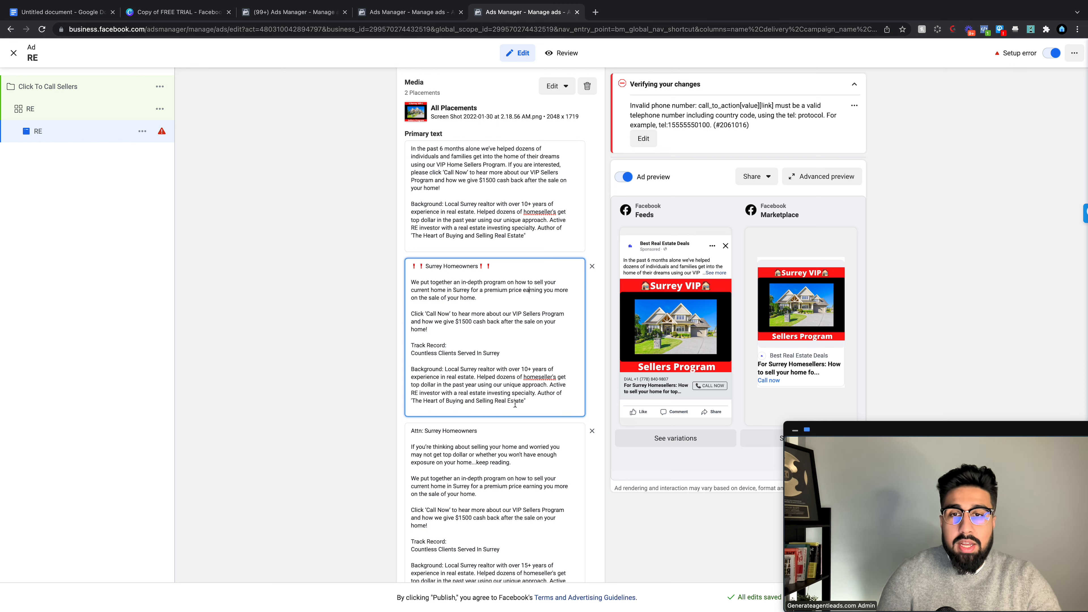
{"action": "scroll", "coordinate": [515, 404], "scroll_direction": "down", "scroll_amount": 2}
{"action": "left_click", "coordinate": [518, 407]}
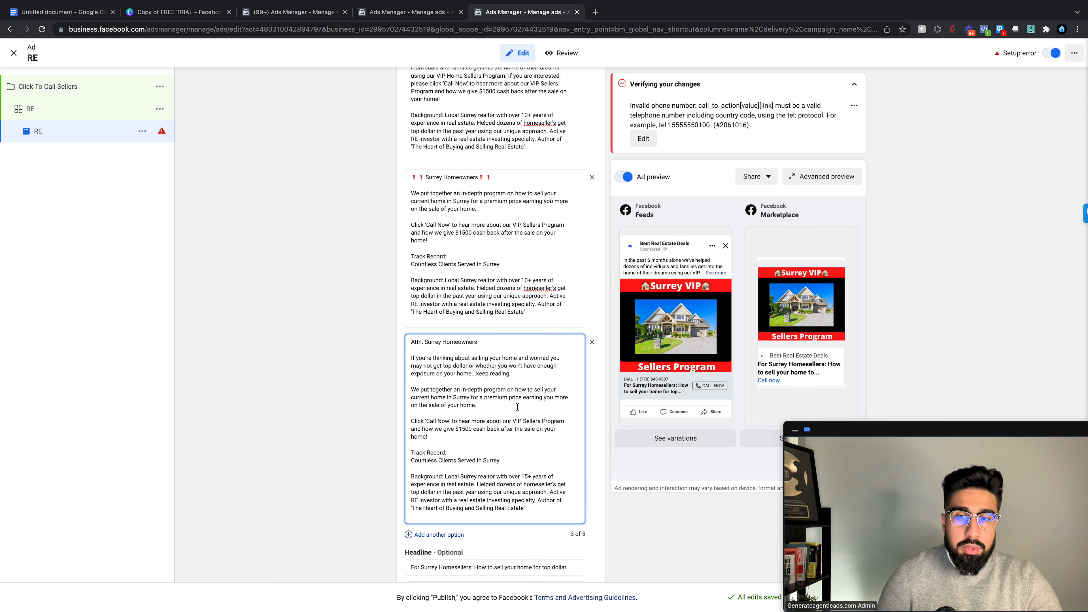
{"action": "scroll", "coordinate": [517, 407], "scroll_direction": "down", "scroll_amount": 2}
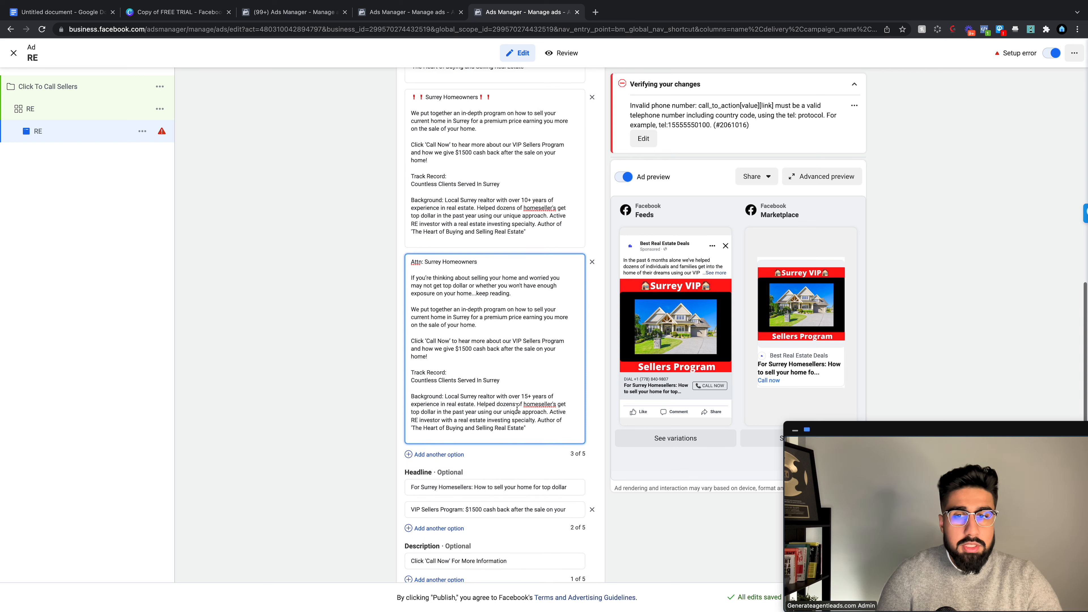
{"action": "scroll", "coordinate": [506, 342], "scroll_direction": "down", "scroll_amount": 2}
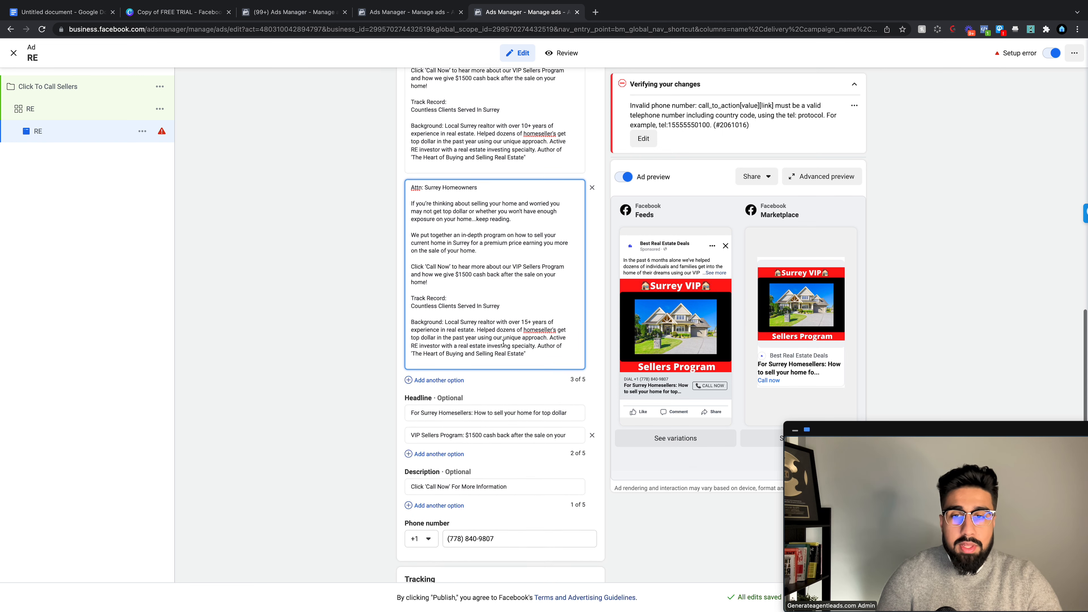
{"action": "left_click", "coordinate": [513, 399]}
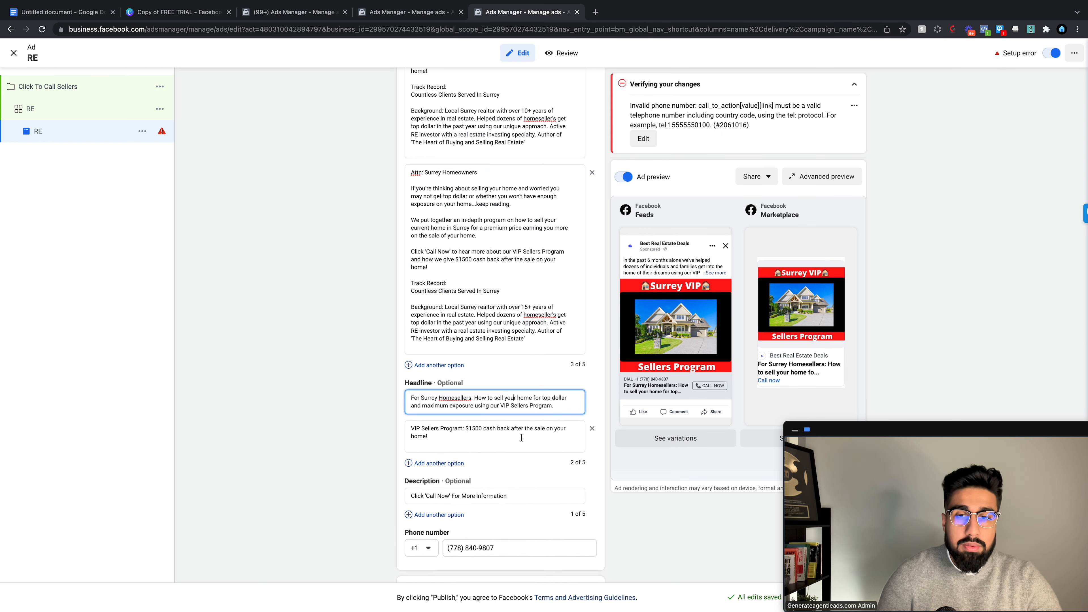
{"action": "left_click", "coordinate": [493, 431]}
{"action": "scroll", "coordinate": [490, 422], "scroll_direction": "down", "scroll_amount": 2}
{"action": "left_click", "coordinate": [495, 398]}
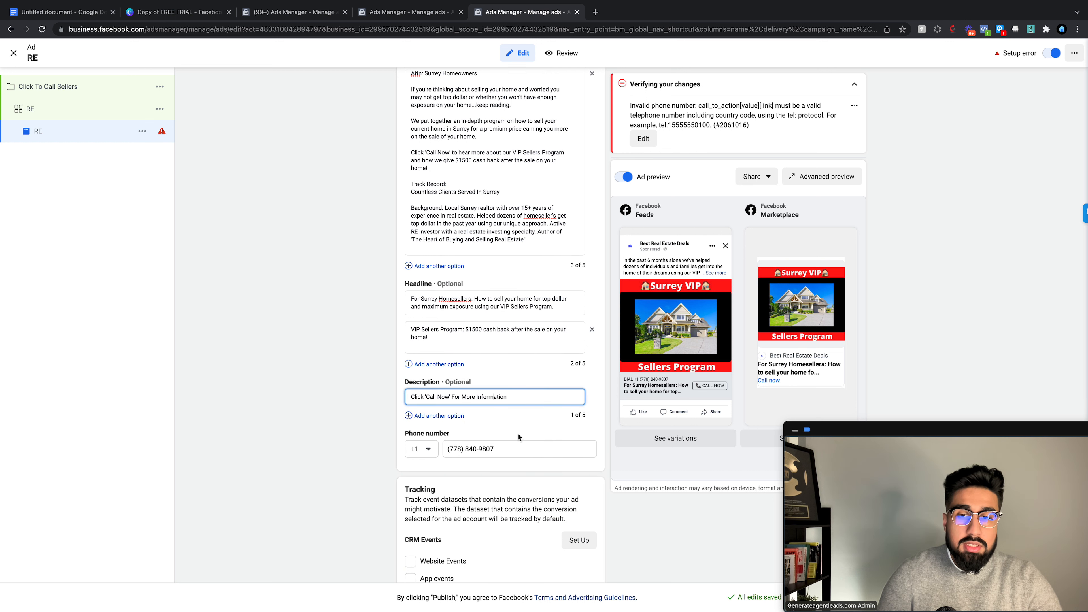
{"action": "scroll", "coordinate": [523, 458], "scroll_direction": "down", "scroll_amount": 3}
{"action": "scroll", "coordinate": [523, 457], "scroll_direction": "up", "scroll_amount": 15}
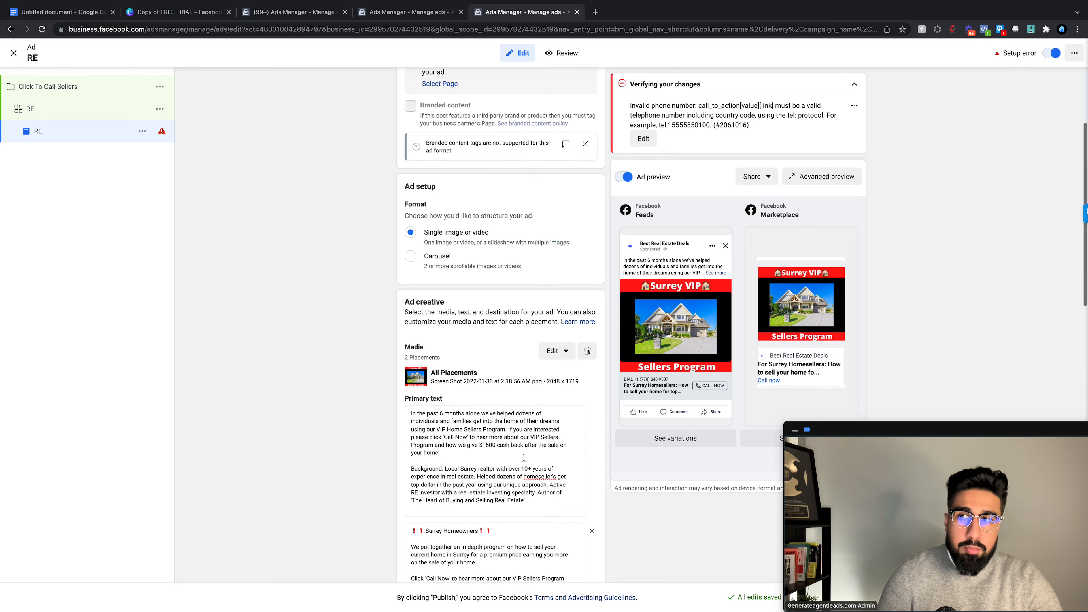
Step: Quickly duplicate the RE ad set to create 'RE - Copy'
{"action": "left_click", "coordinate": [105, 115]}
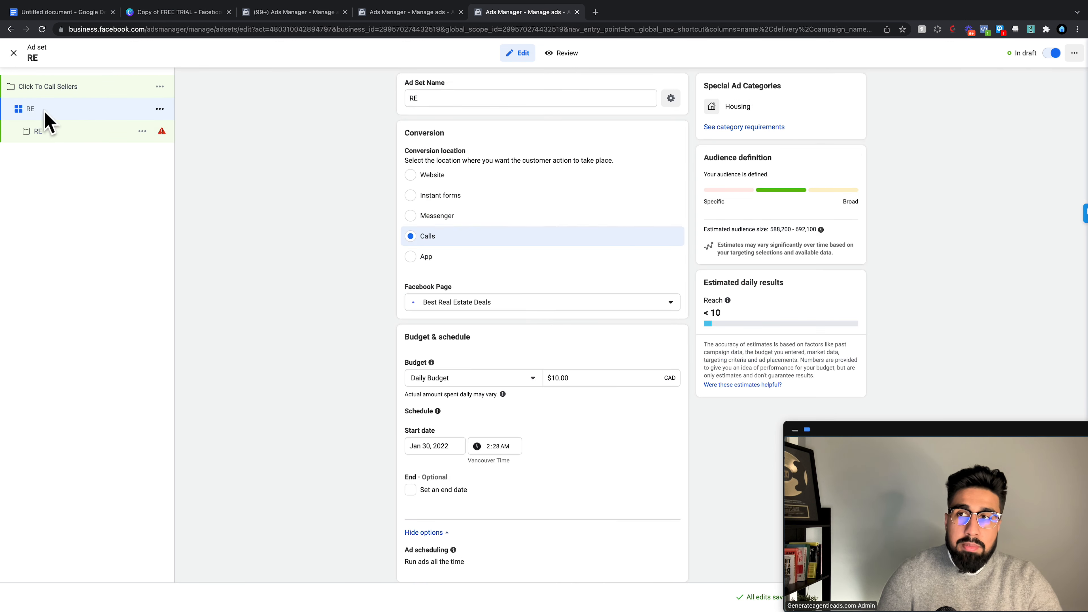
{"action": "left_click", "coordinate": [160, 109]}
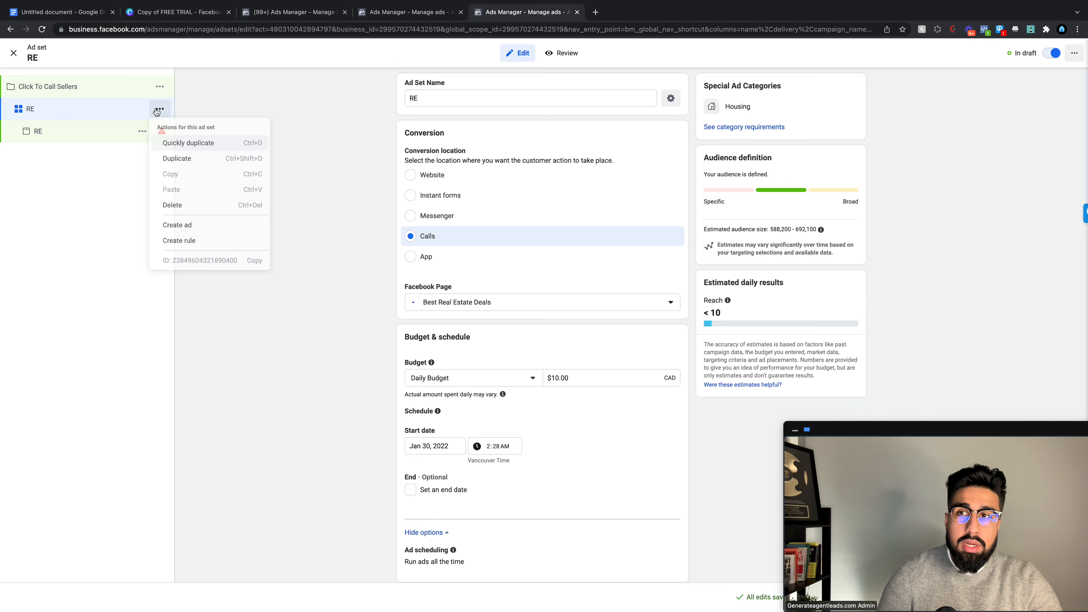
{"action": "left_click", "coordinate": [193, 143]}
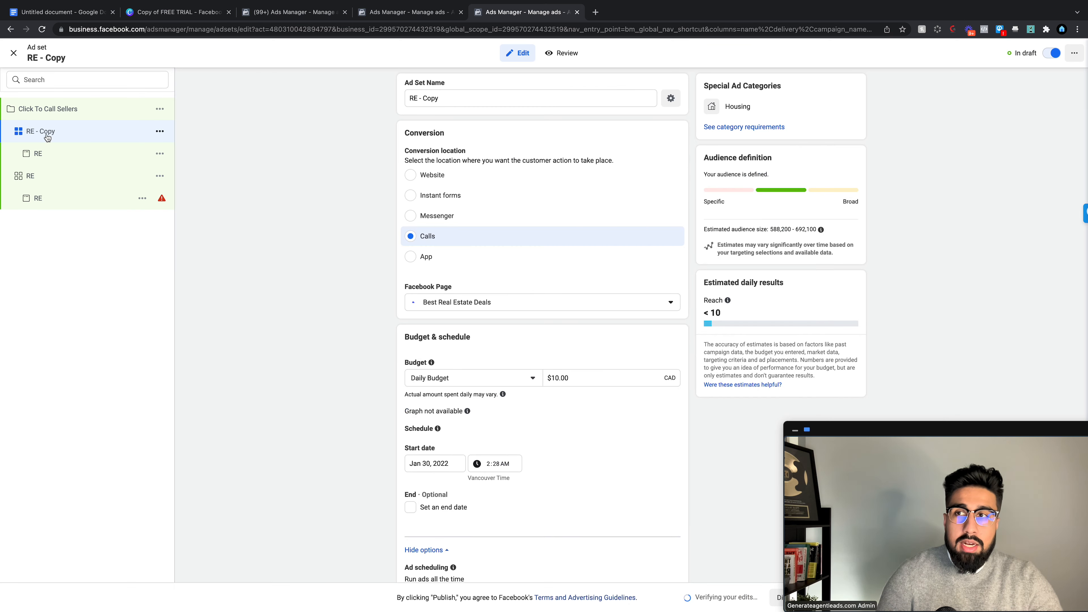
Step: Rename the copied ad set to 'Wide'
{"action": "triple_click", "coordinate": [443, 104]}
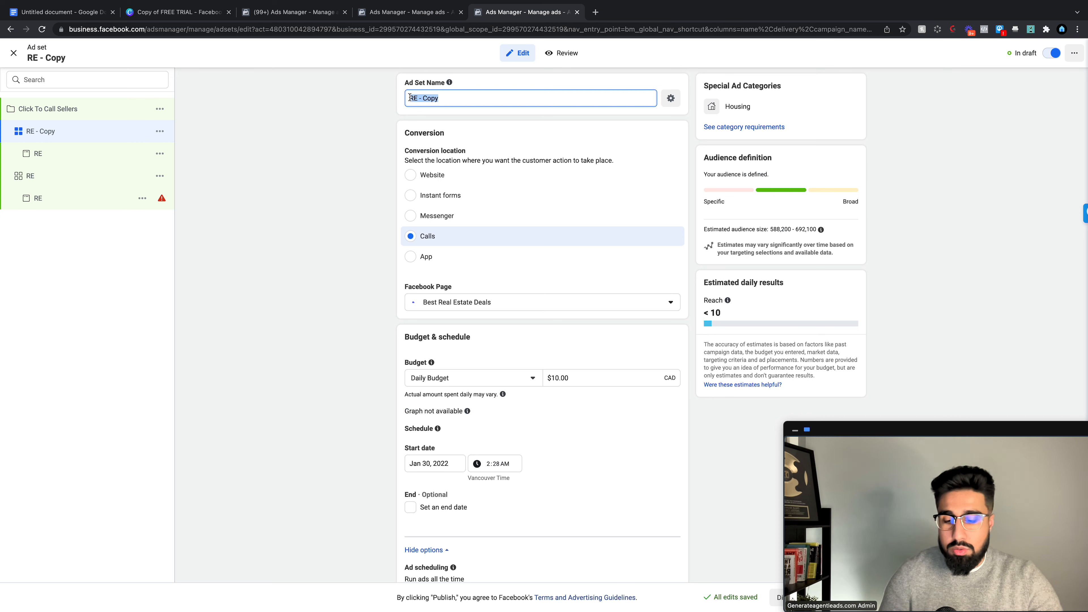
{"action": "type", "text": "Wide"}
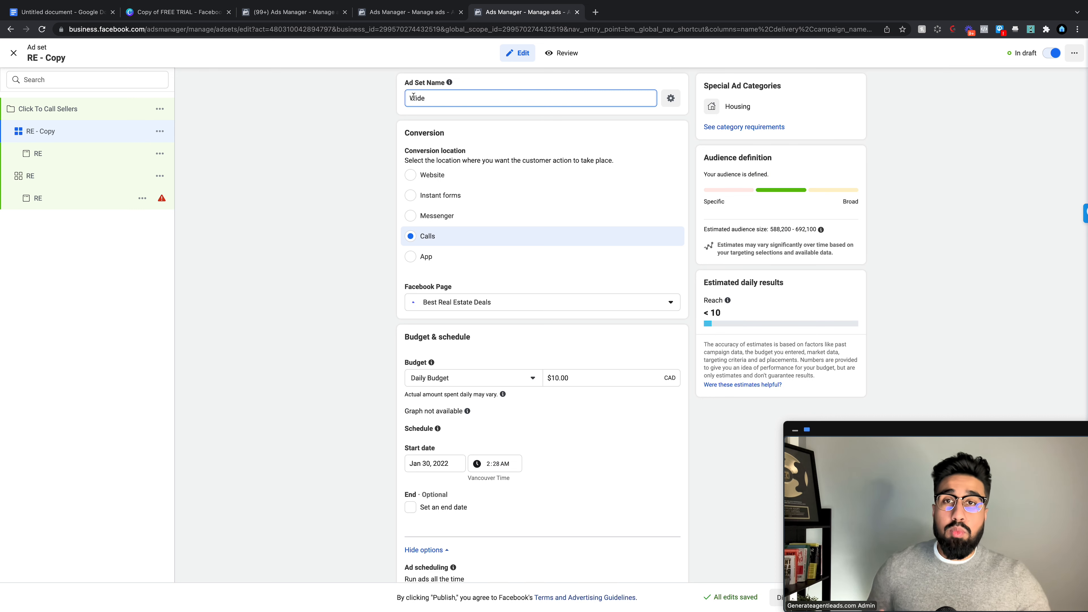
{"action": "left_click", "coordinate": [353, 130]}
Step: Remove all detailed-targeting interests from the Wide ad set, leaving Surrey +15mi
{"action": "scroll", "coordinate": [478, 226], "scroll_direction": "down", "scroll_amount": 10}
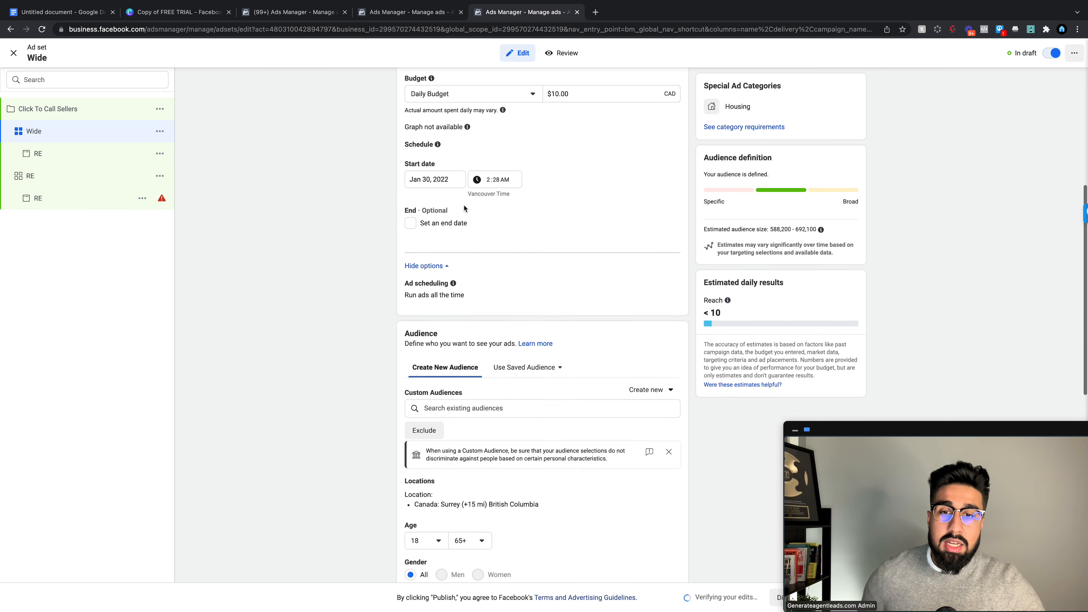
{"action": "scroll", "coordinate": [478, 226], "scroll_direction": "down", "scroll_amount": 3}
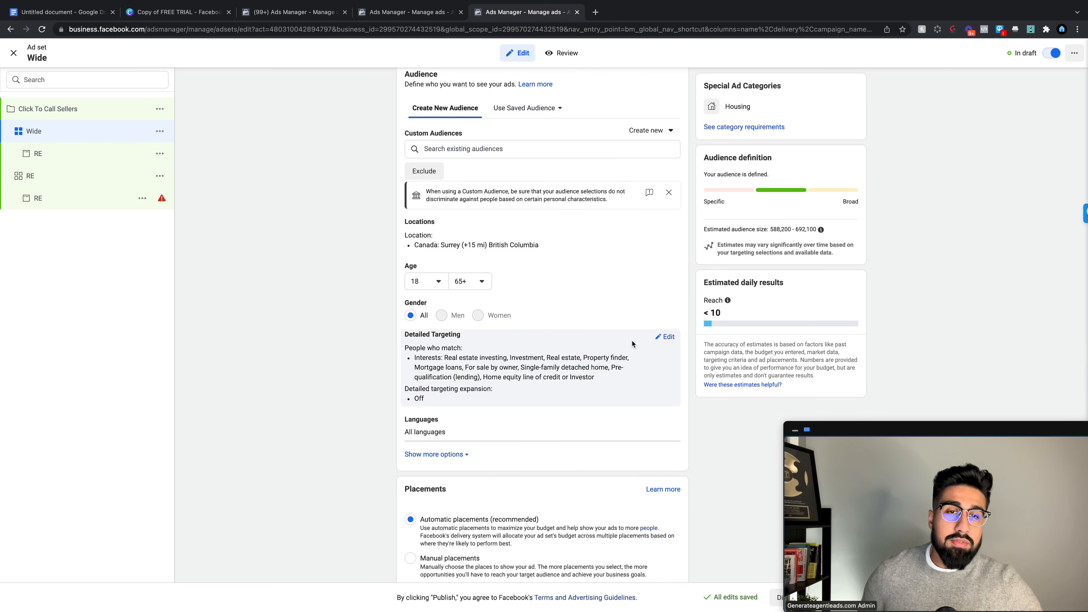
{"action": "left_click", "coordinate": [666, 337]}
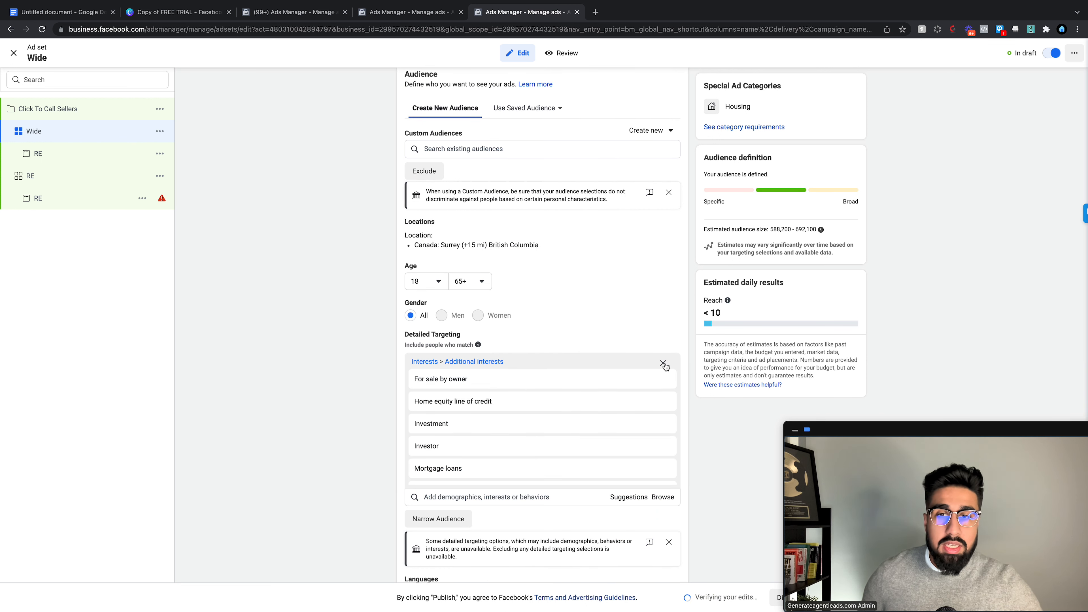
{"action": "left_click", "coordinate": [663, 364]}
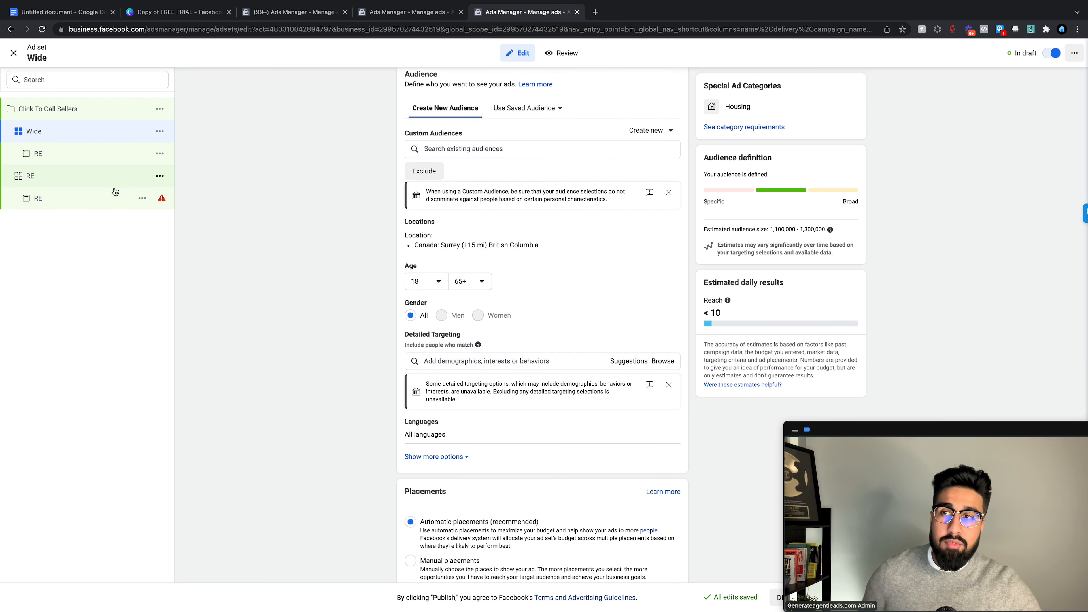
{"action": "scroll", "coordinate": [529, 284], "scroll_direction": "down", "scroll_amount": 2}
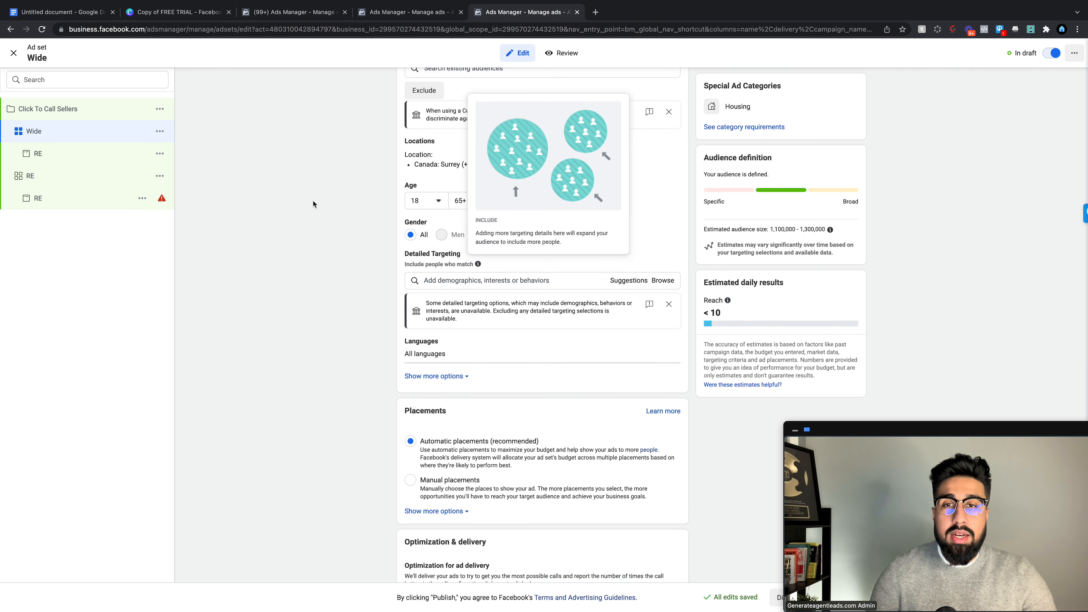
{"action": "left_click", "coordinate": [100, 178]}
Step: Check the RE ad, then publish Click To Call Sellers with its two ad sets and two ads
{"action": "left_click", "coordinate": [128, 201]}
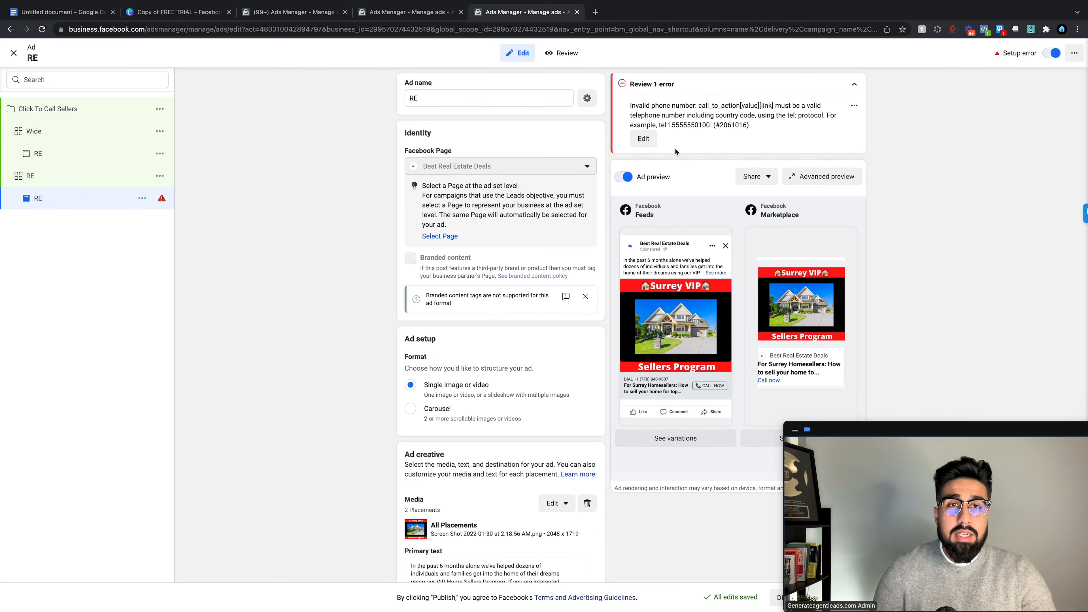
{"action": "scroll", "coordinate": [522, 268], "scroll_direction": "down", "scroll_amount": 2}
{"action": "scroll", "coordinate": [521, 269], "scroll_direction": "down", "scroll_amount": 15}
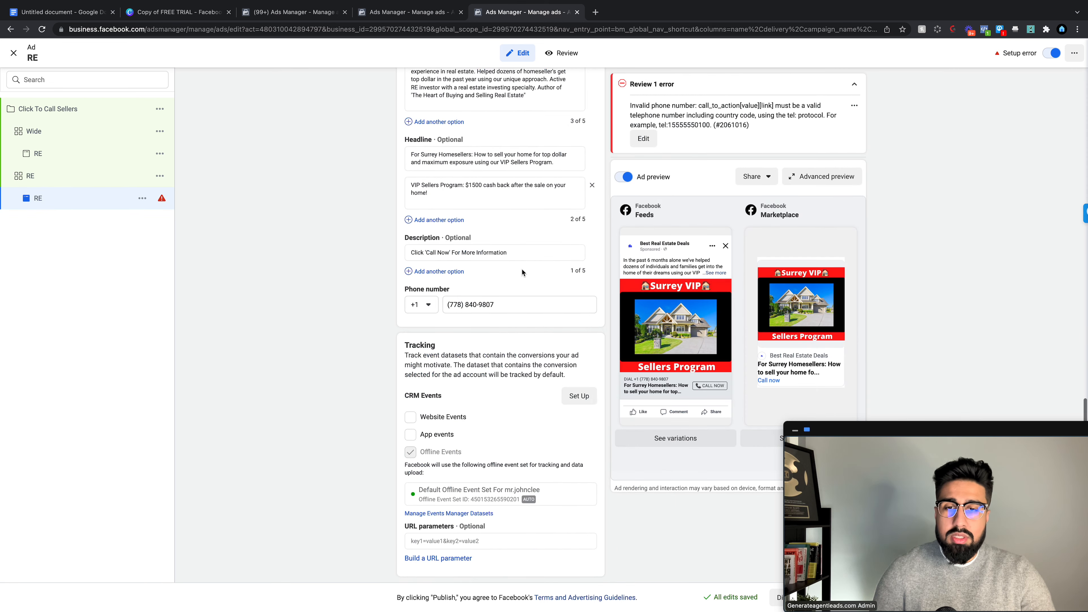
{"action": "left_click_drag", "start_coordinate": [988, 431], "coordinate": [1056, 268]}
{"action": "left_click", "coordinate": [85, 109]}
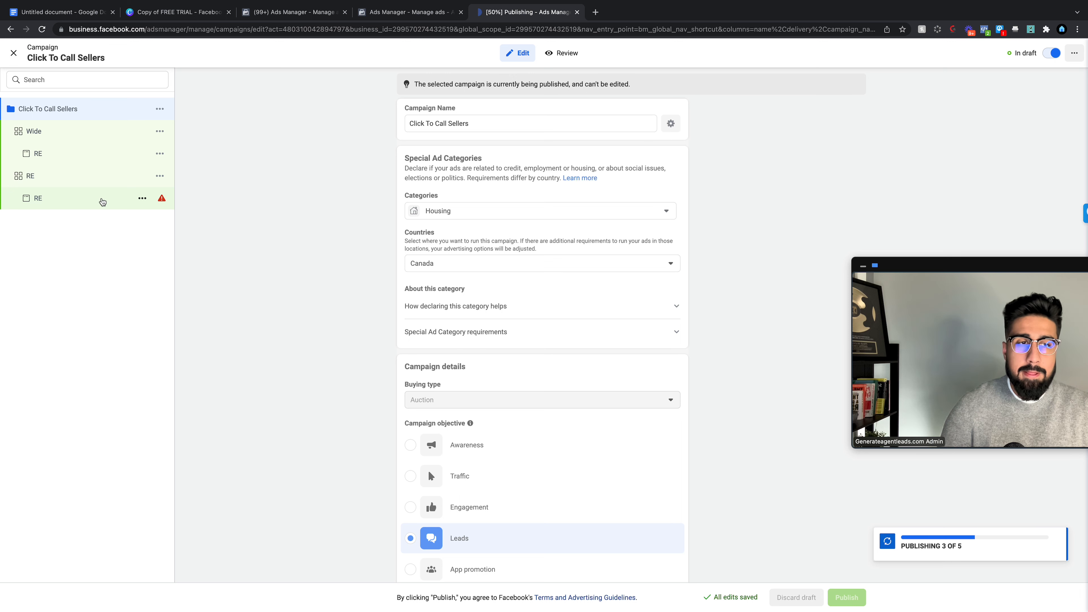
{"action": "left_click_drag", "start_coordinate": [924, 266], "coordinate": [875, 261]}
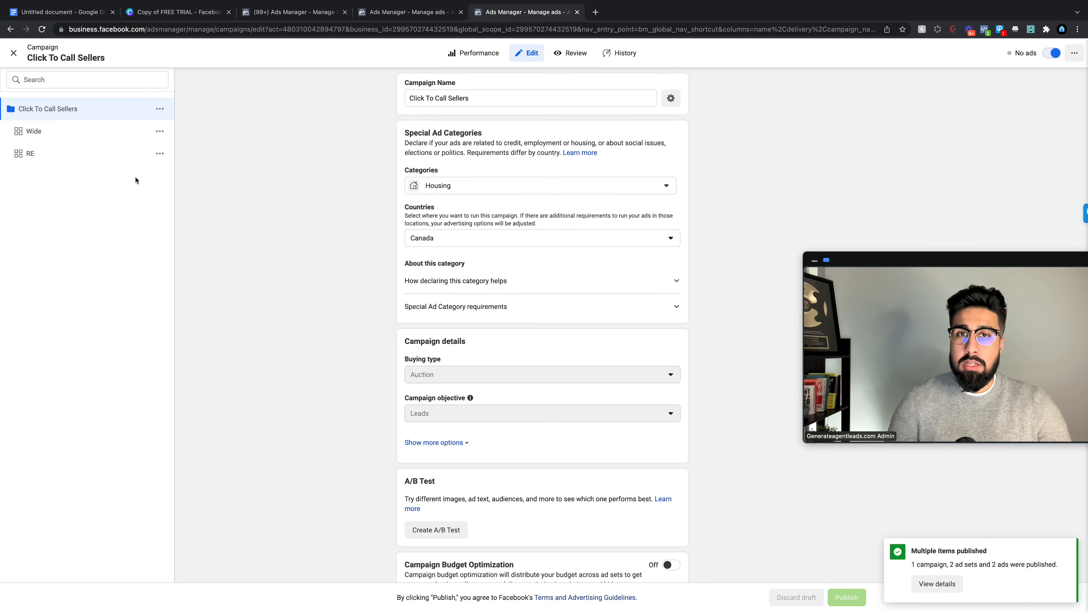
Step: Refresh the campaigns table and browse the Click To Call Sellers ads and ad sets
{"action": "left_click", "coordinate": [14, 55]}
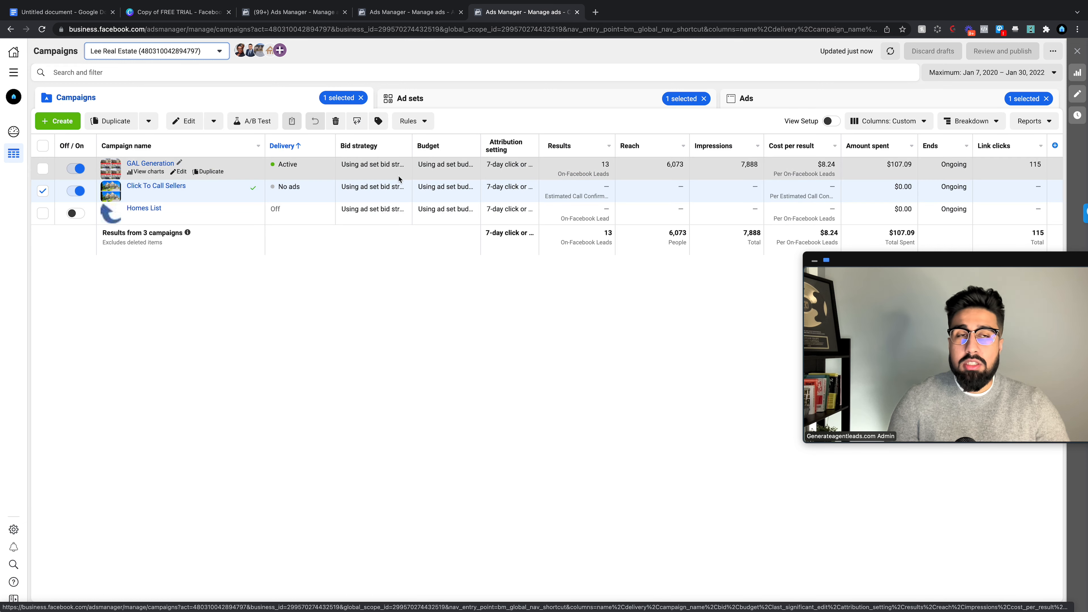
{"action": "left_click", "coordinate": [891, 51]}
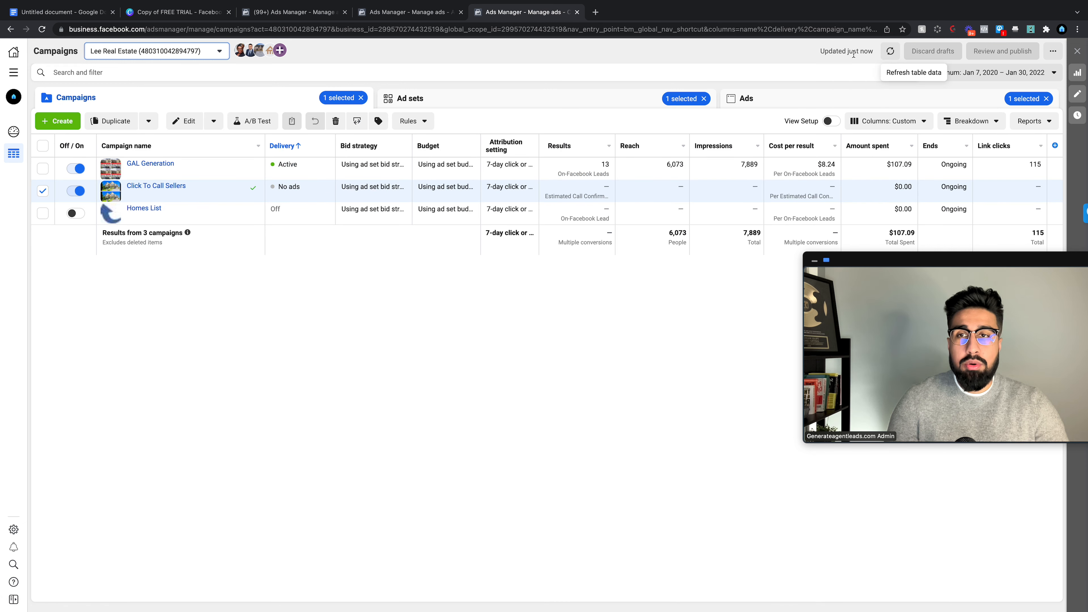
{"action": "left_click", "coordinate": [798, 97]}
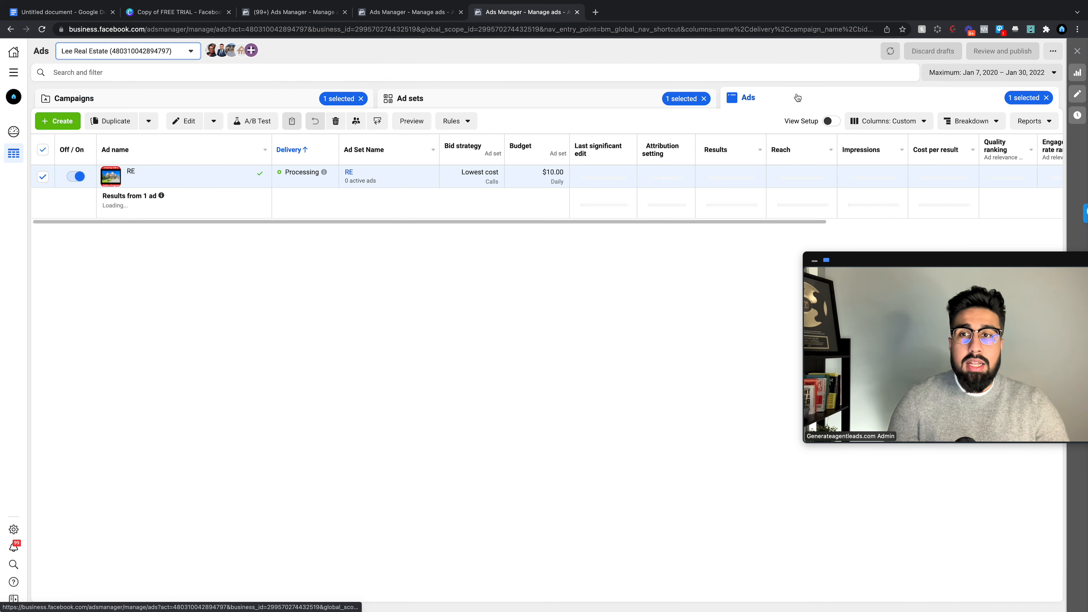
{"action": "left_click", "coordinate": [1045, 98]}
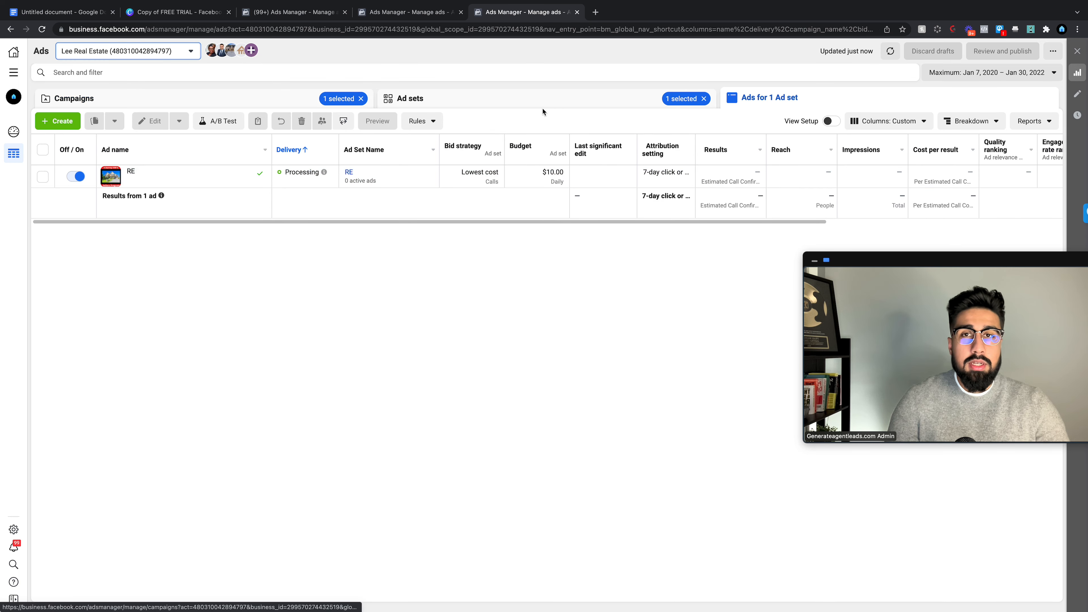
{"action": "left_click", "coordinate": [211, 108]}
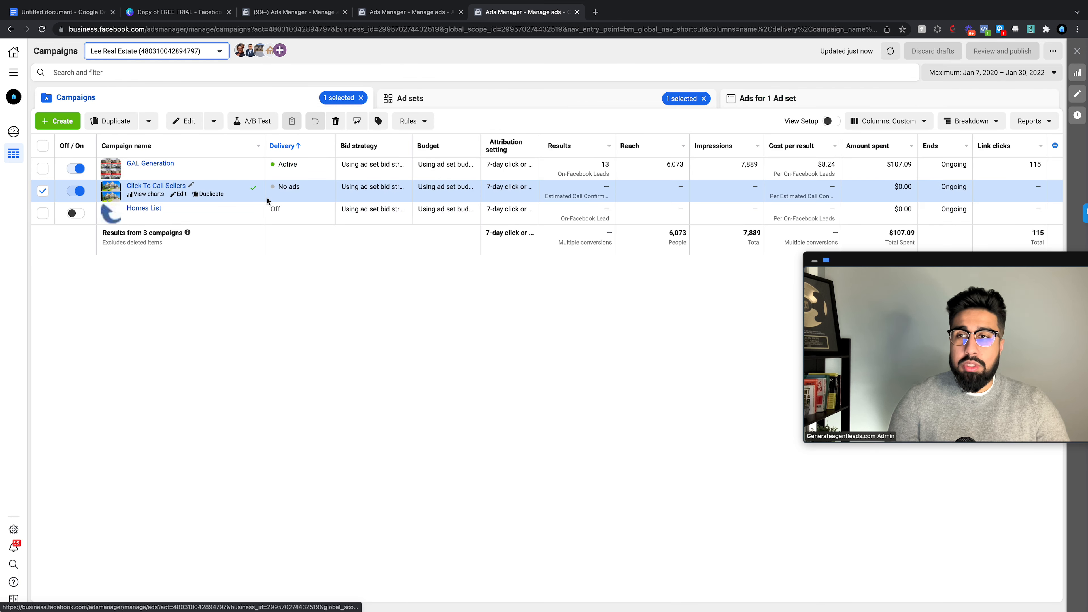
{"action": "left_click", "coordinate": [762, 100]}
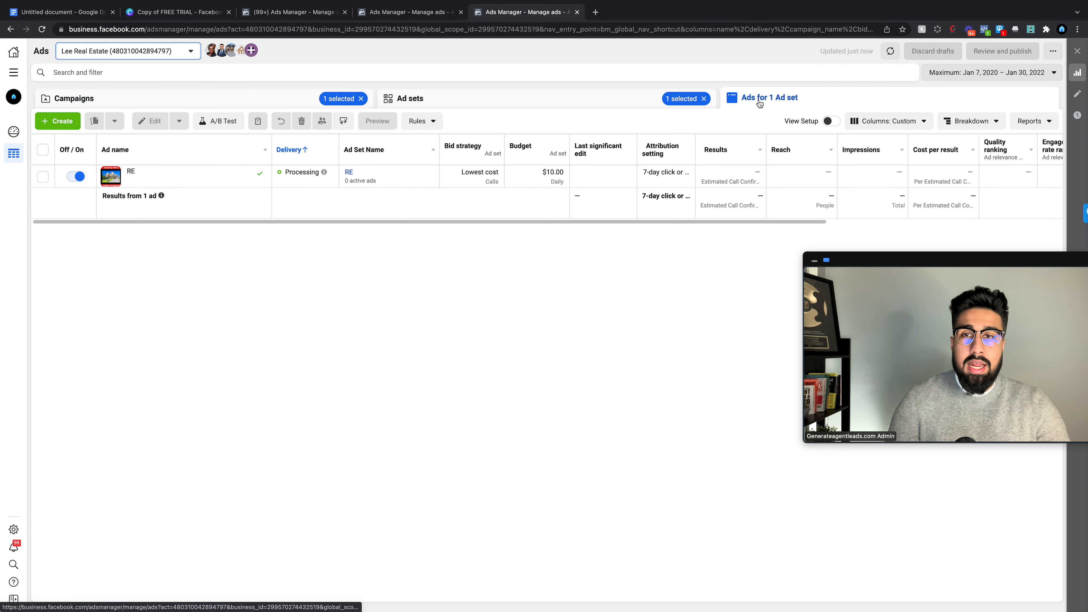
{"action": "left_click", "coordinate": [268, 107]}
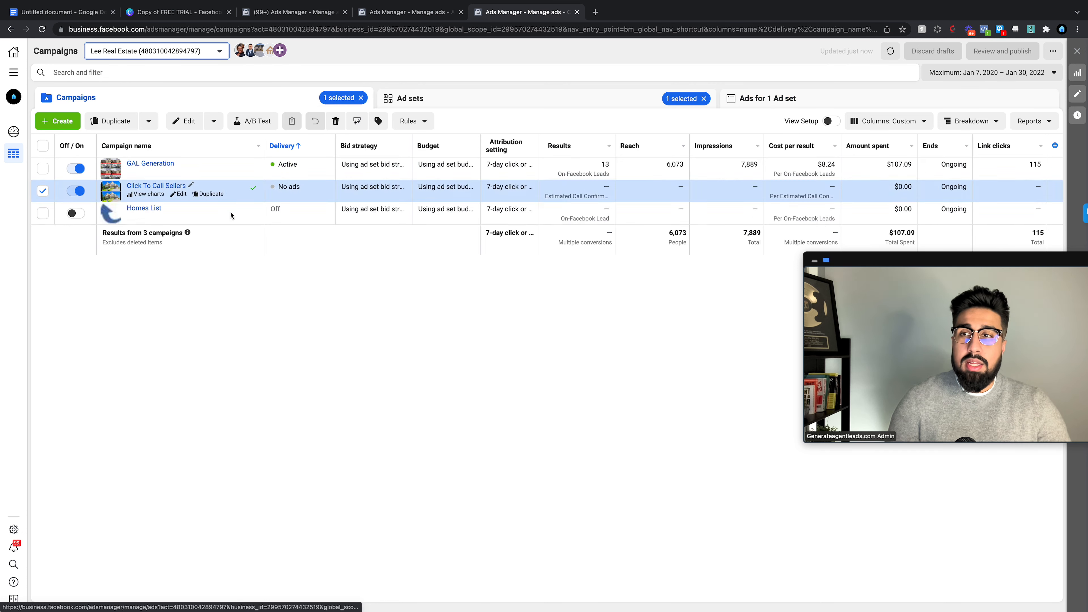
{"action": "left_click", "coordinate": [480, 100]}
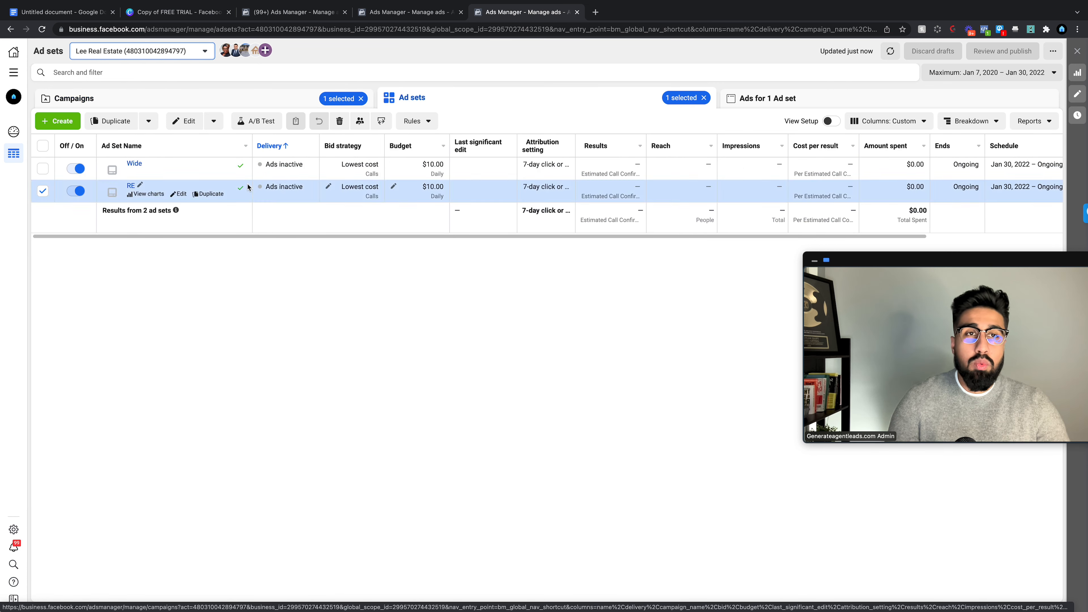
{"action": "left_click", "coordinate": [891, 51]}
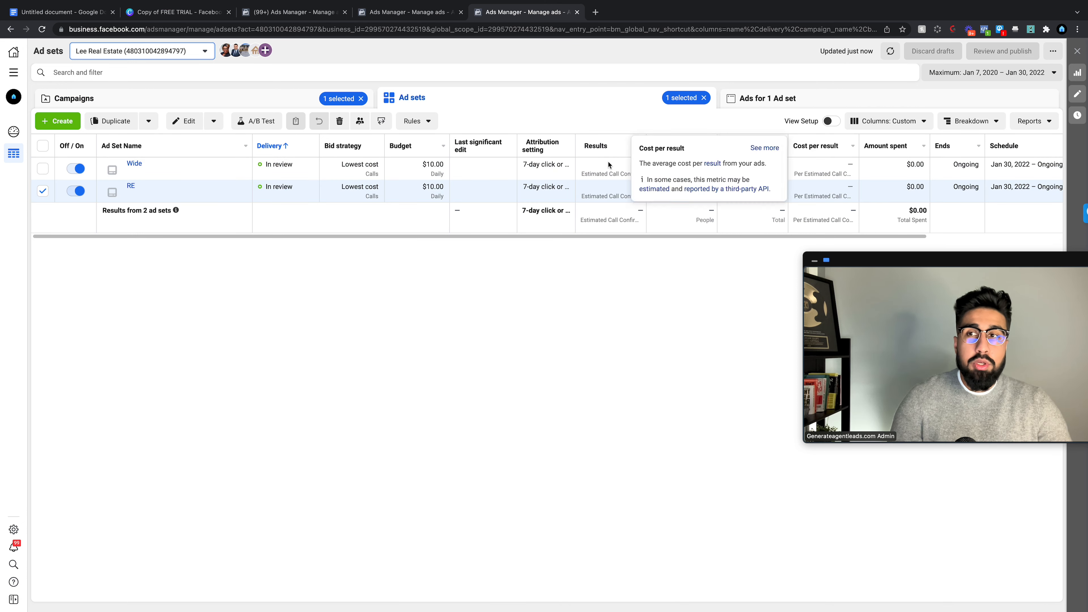
Step: Select both Wide and RE ad sets to view their ads, then check the other account's ads
{"action": "left_click", "coordinate": [44, 169]}
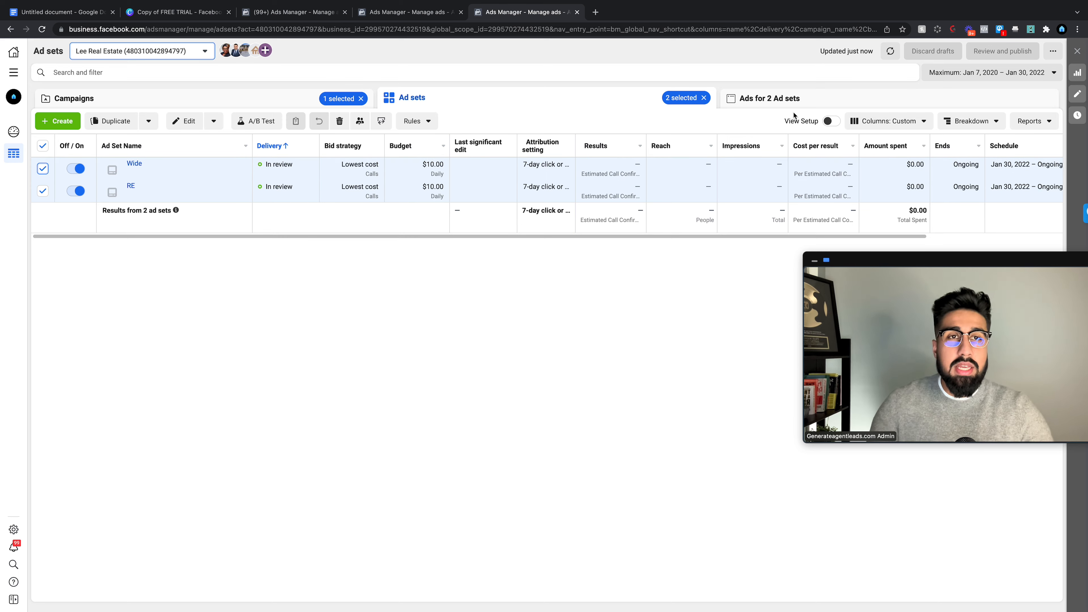
{"action": "left_click", "coordinate": [756, 98]}
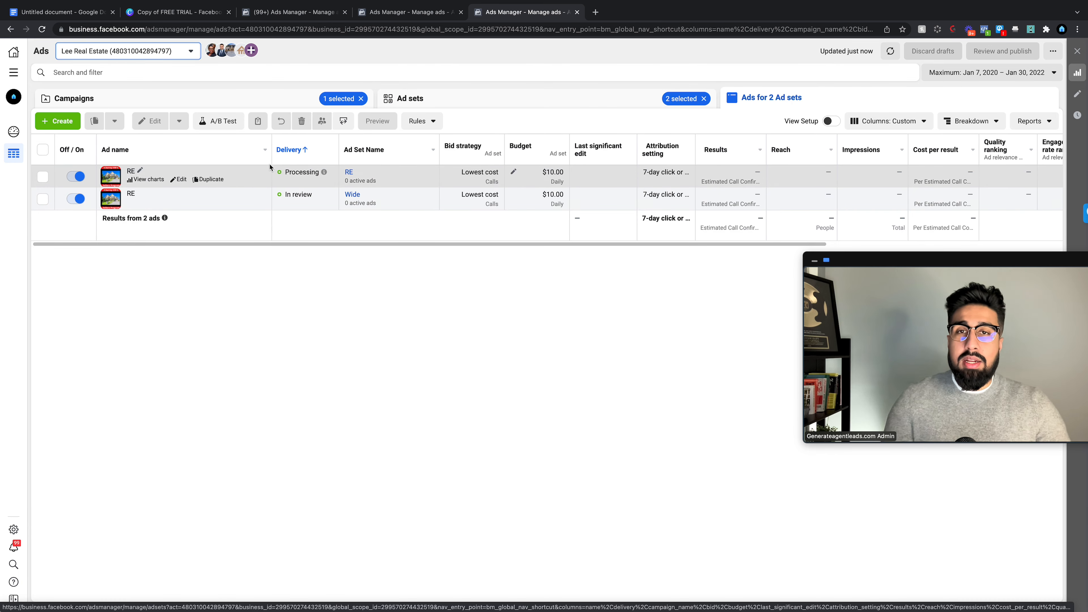
{"action": "left_click", "coordinate": [497, 100]}
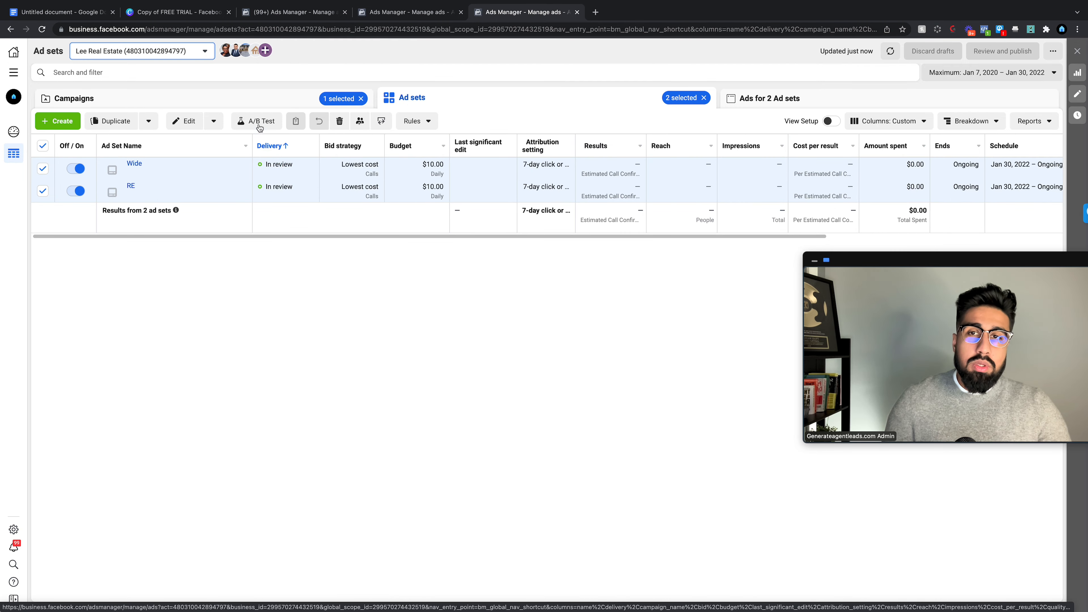
{"action": "left_click", "coordinate": [324, 15]}
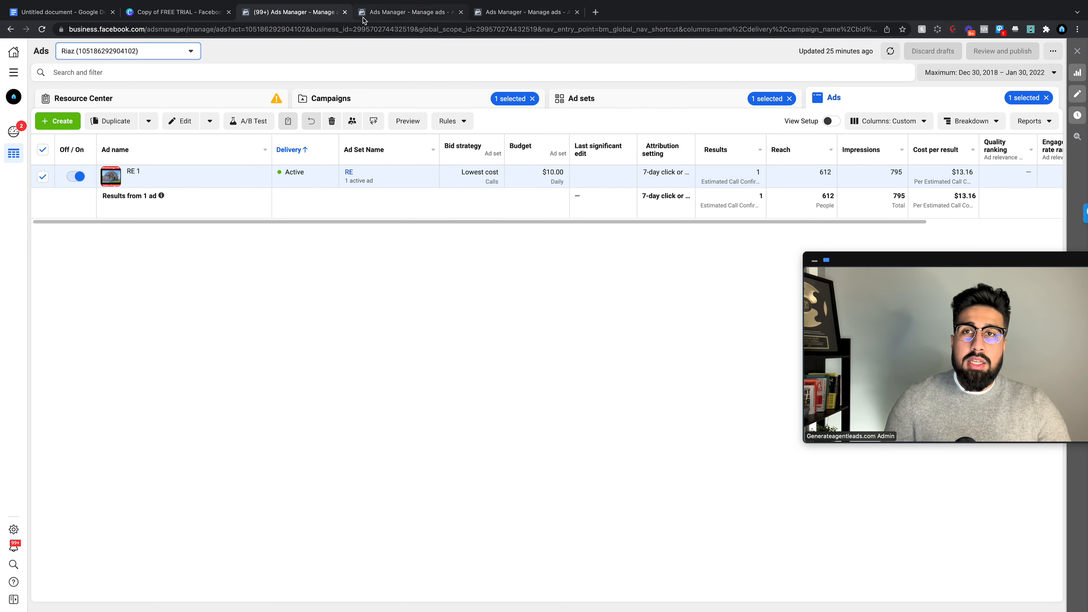
Step: Compare older accounts' RE 1 ad and ad set results, then return to the new campaign's ad sets
{"action": "left_click", "coordinate": [565, 101]}
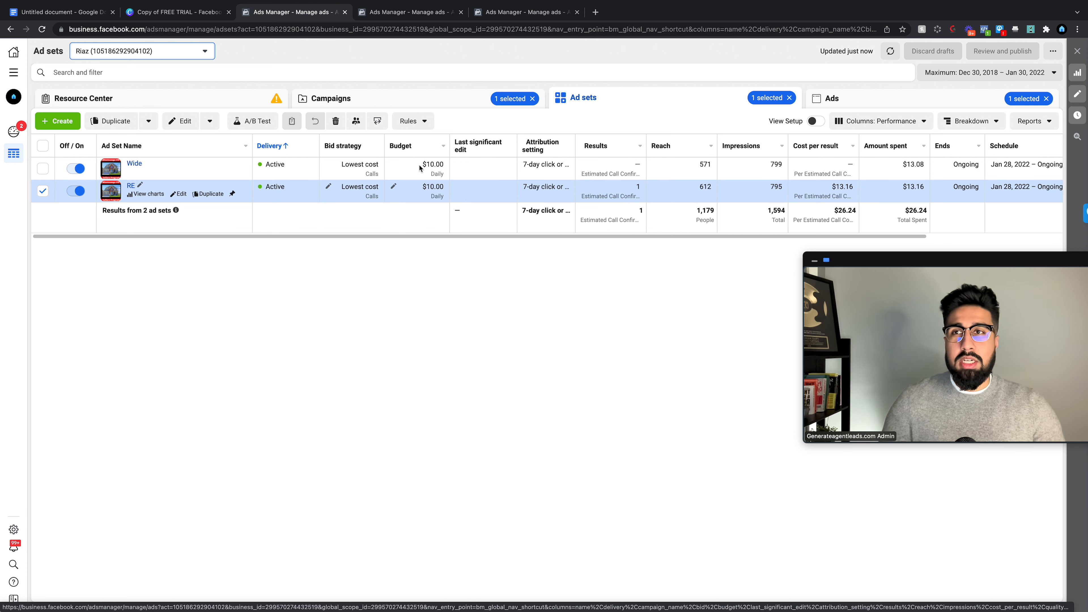
{"action": "left_click", "coordinate": [400, 13]}
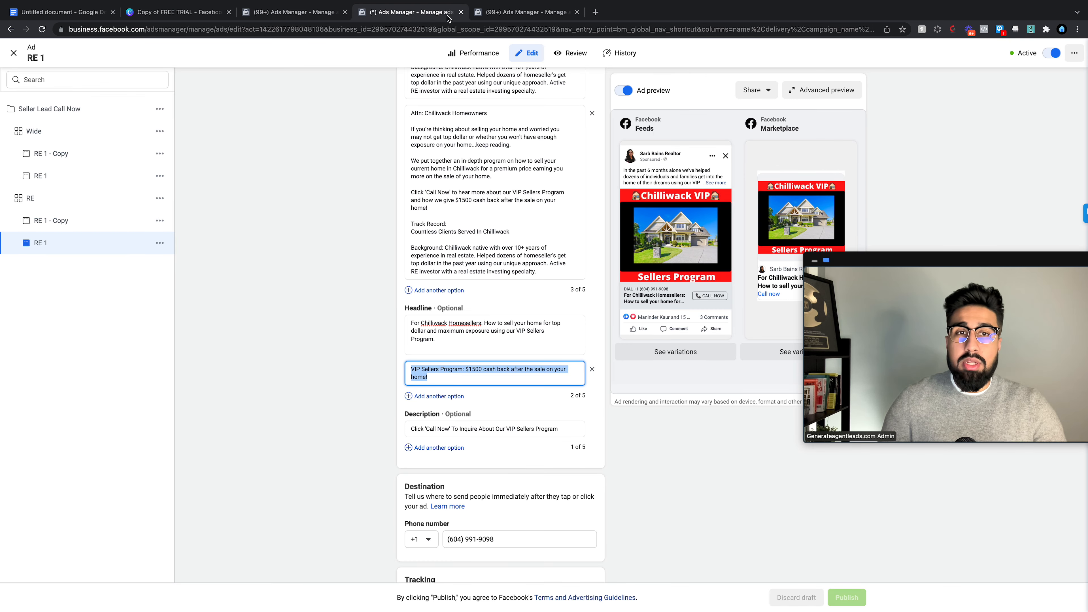
{"action": "left_click", "coordinate": [12, 59]}
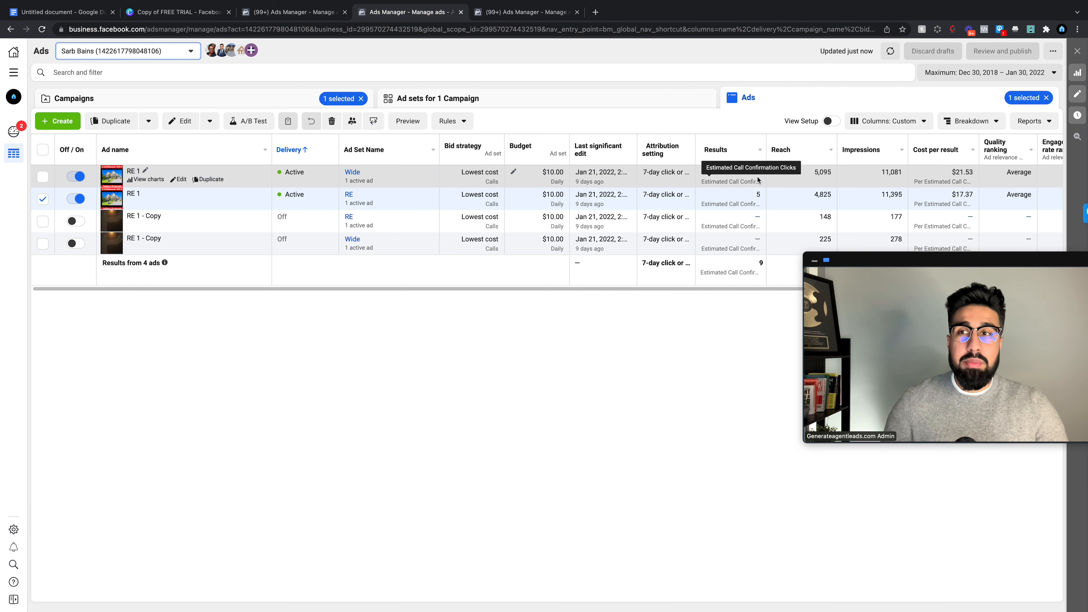
{"action": "left_click", "coordinate": [537, 102]}
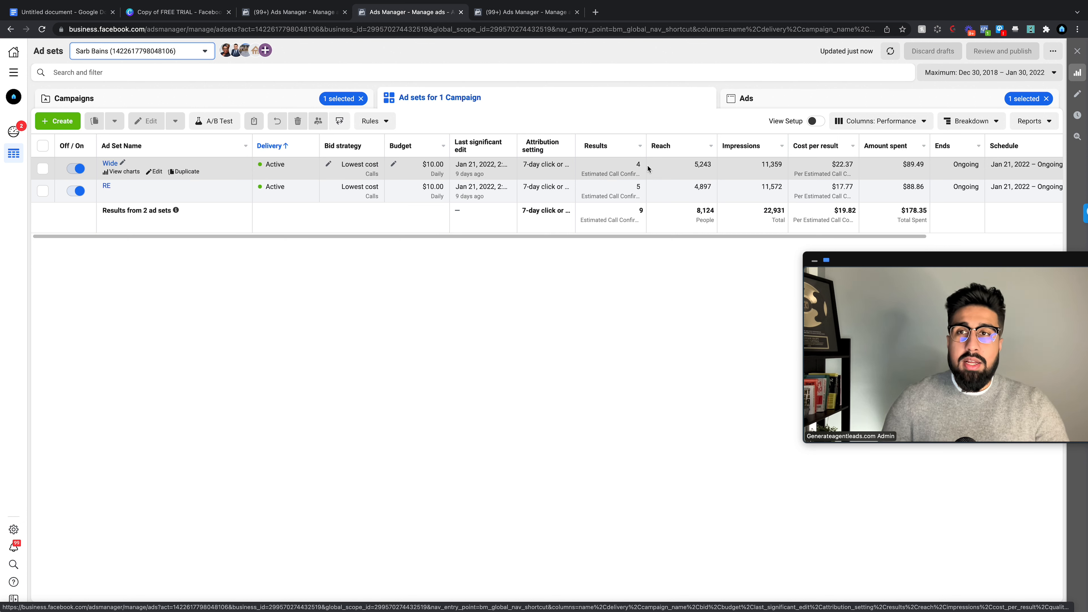
{"action": "left_click", "coordinate": [509, 13]}
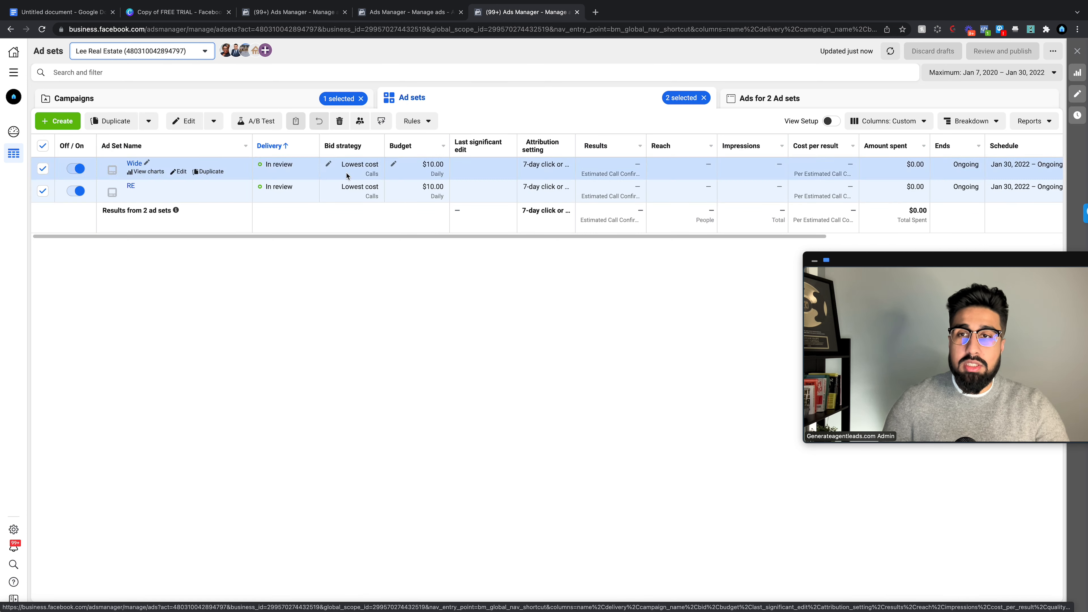
Step: Review the Click To Call Sellers ad sets and ads, then deselect it to list all three campaigns
{"action": "left_click", "coordinate": [260, 102]}
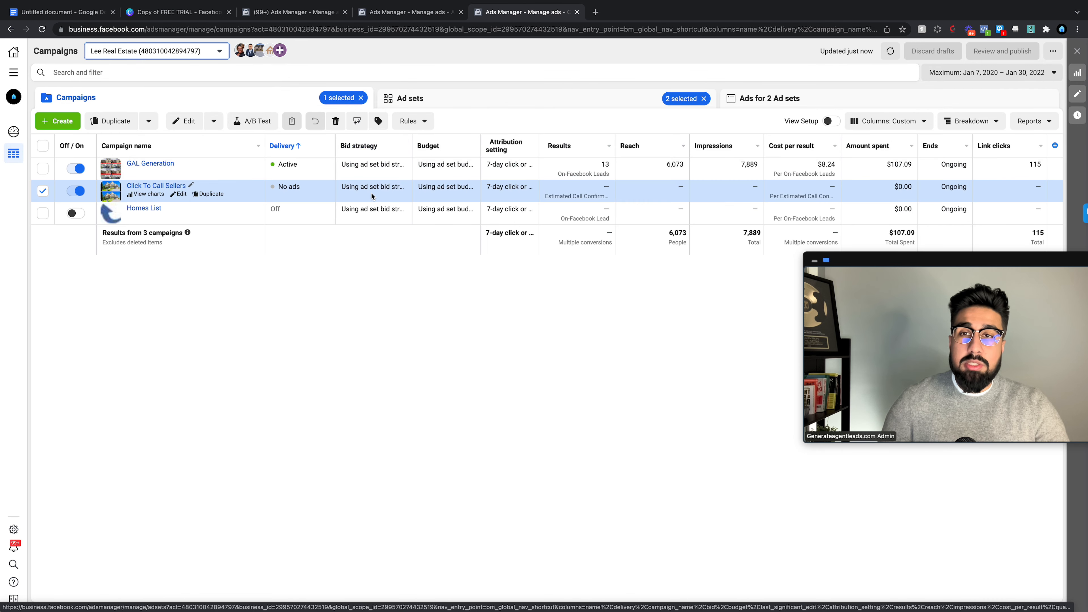
{"action": "left_click", "coordinate": [601, 92]}
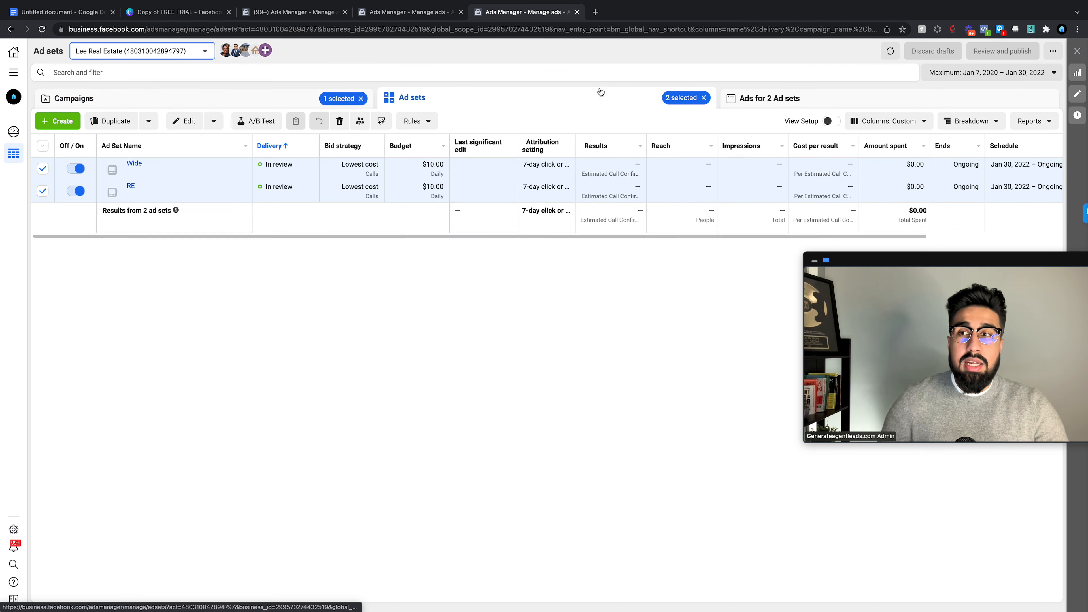
{"action": "left_click", "coordinate": [43, 147]}
{"action": "left_click", "coordinate": [789, 103]}
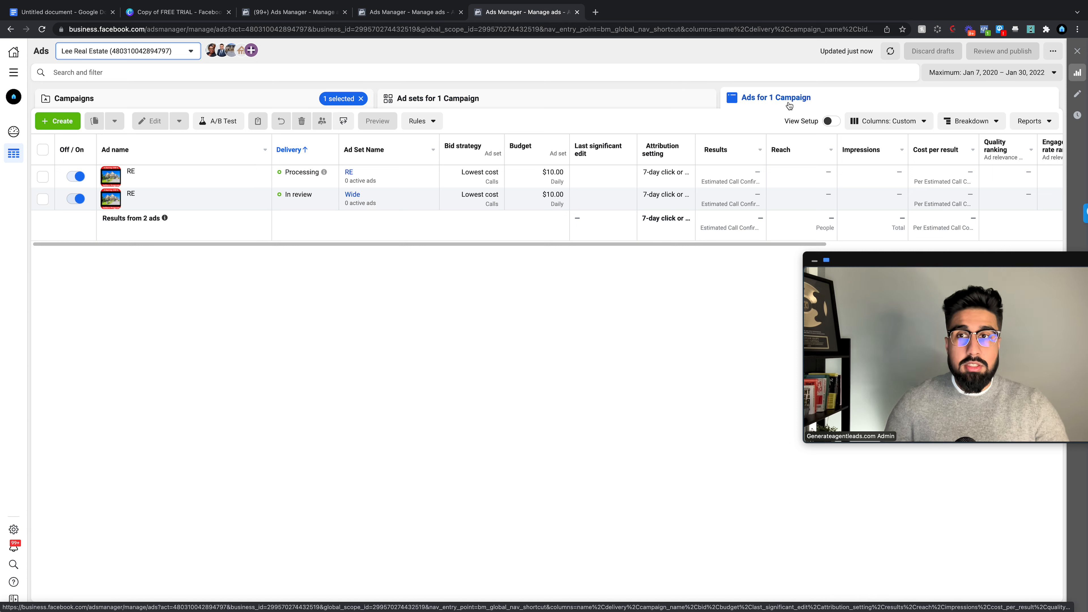
{"action": "left_click", "coordinate": [248, 104]}
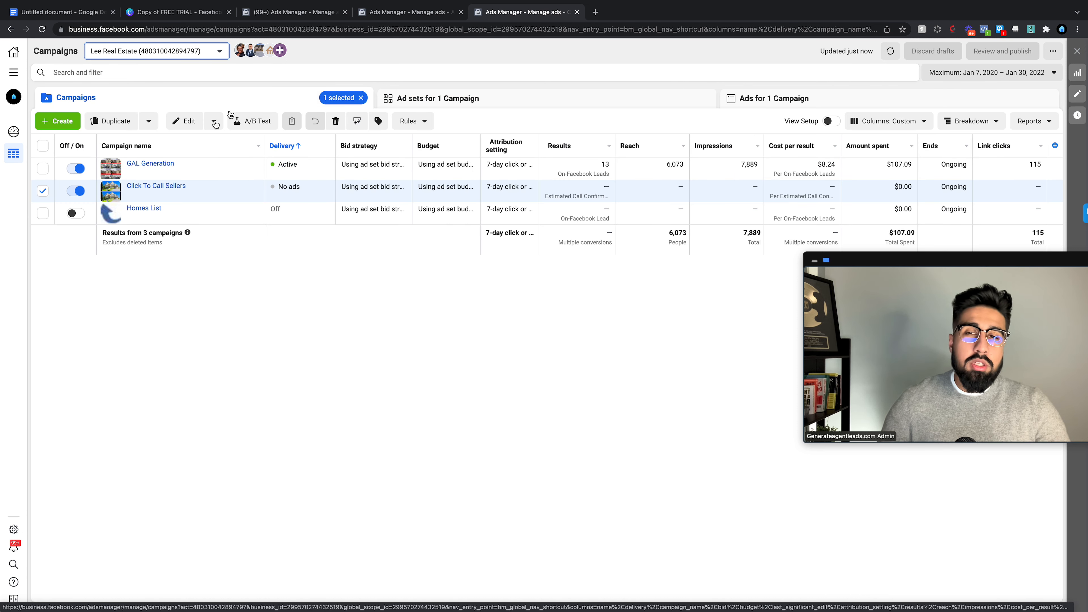
{"action": "left_click", "coordinate": [43, 192]}
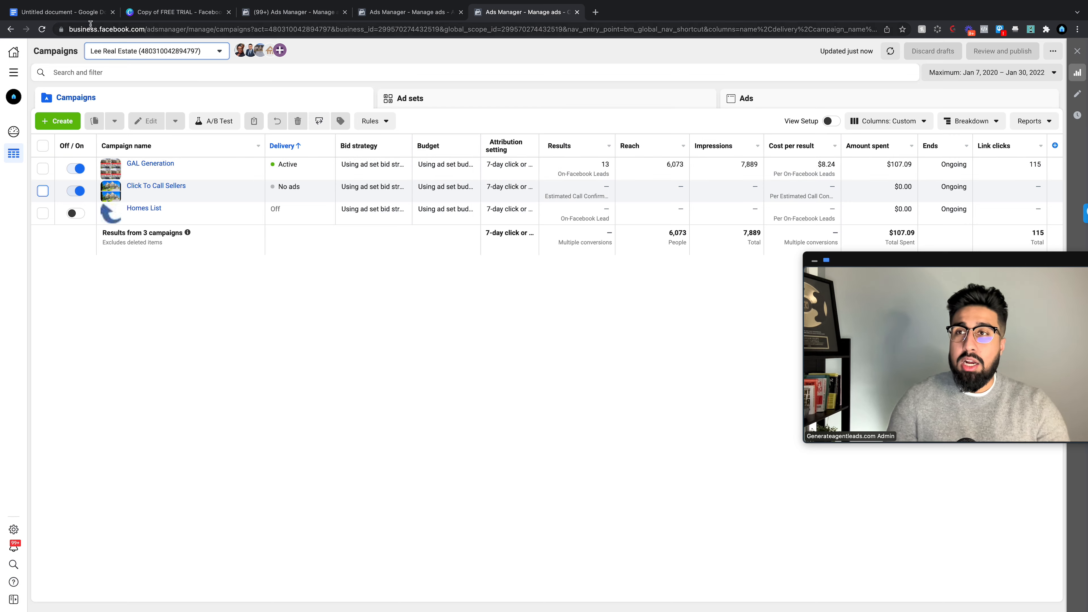
Step: Highlight the $1500 cashback amount in the tutorial's Ad Copy 1, then return to the older campaign's ad sets
{"action": "left_click", "coordinate": [85, 12]}
{"action": "scroll", "coordinate": [557, 302], "scroll_direction": "up", "scroll_amount": 1}
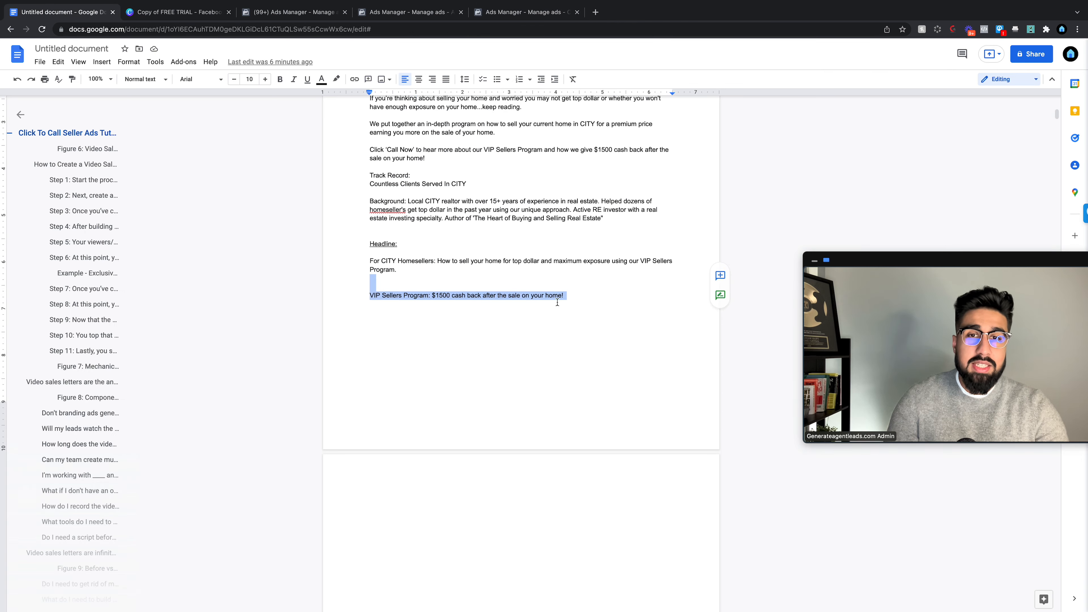
{"action": "scroll", "coordinate": [557, 302], "scroll_direction": "up", "scroll_amount": 15}
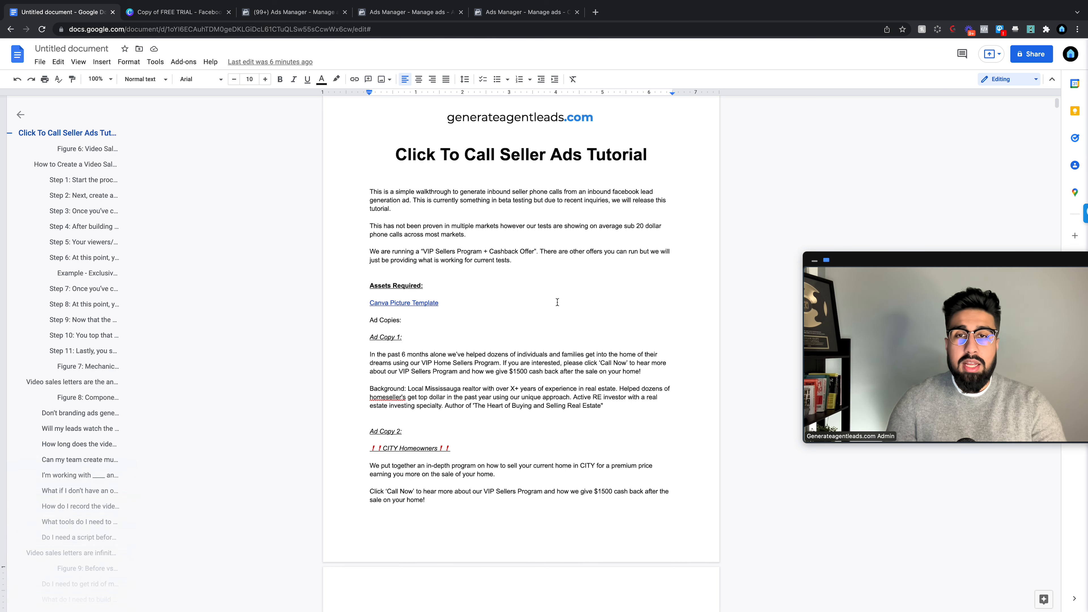
{"action": "scroll", "coordinate": [552, 303], "scroll_direction": "down", "scroll_amount": 1}
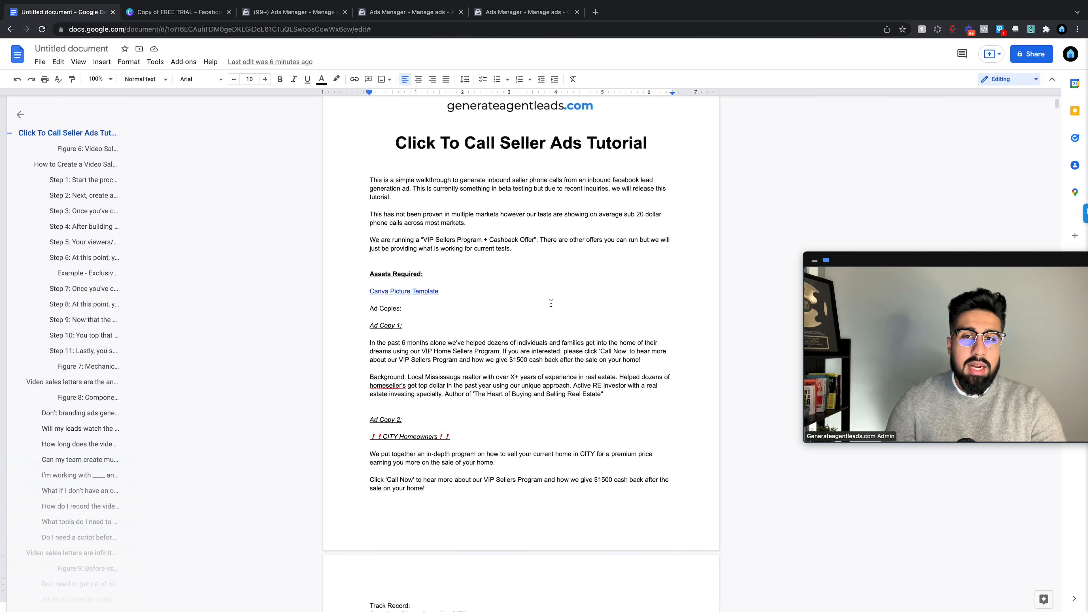
{"action": "scroll", "coordinate": [551, 303], "scroll_direction": "down", "scroll_amount": 1}
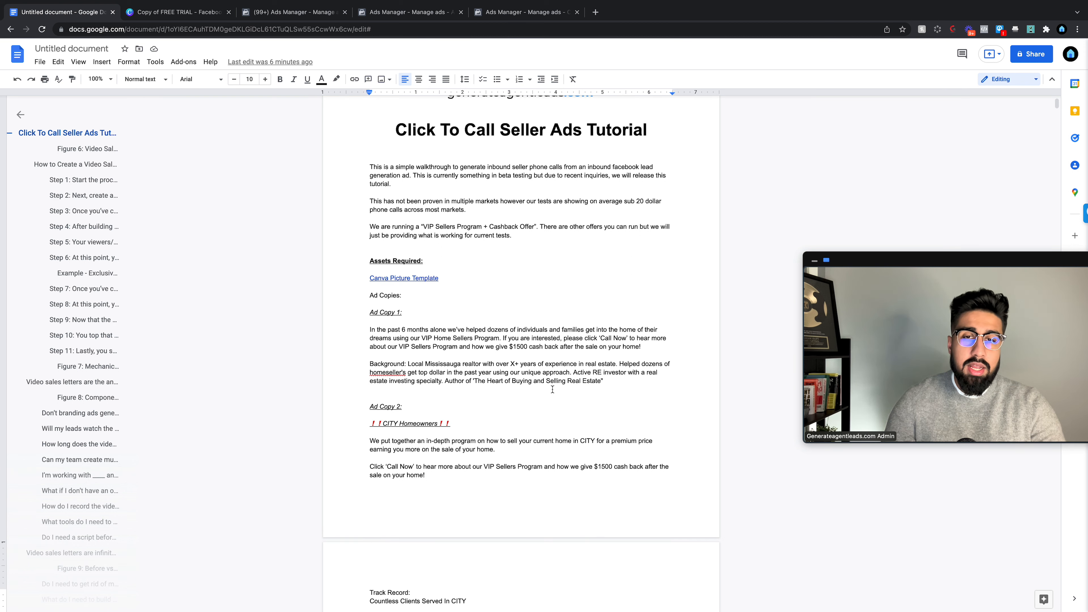
{"action": "left_click_drag", "start_coordinate": [529, 347], "coordinate": [511, 349]}
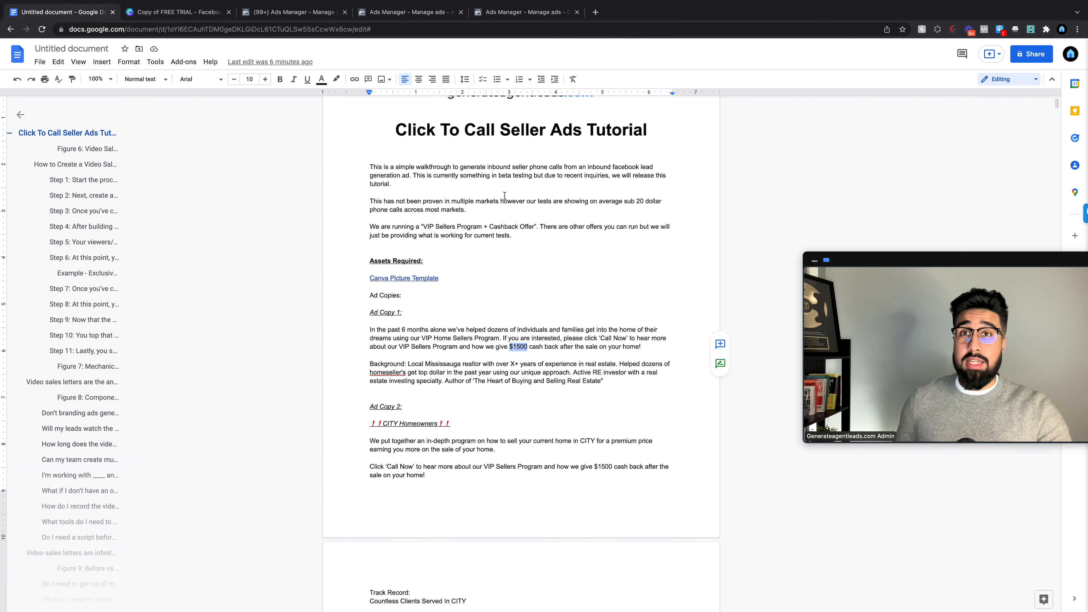
{"action": "left_click", "coordinate": [427, 13]}
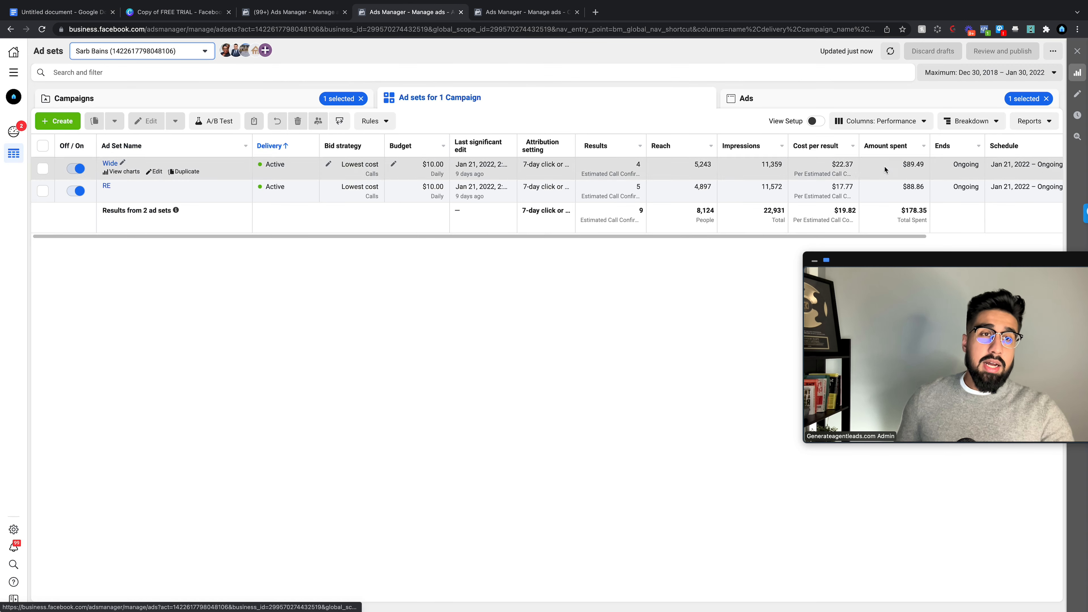